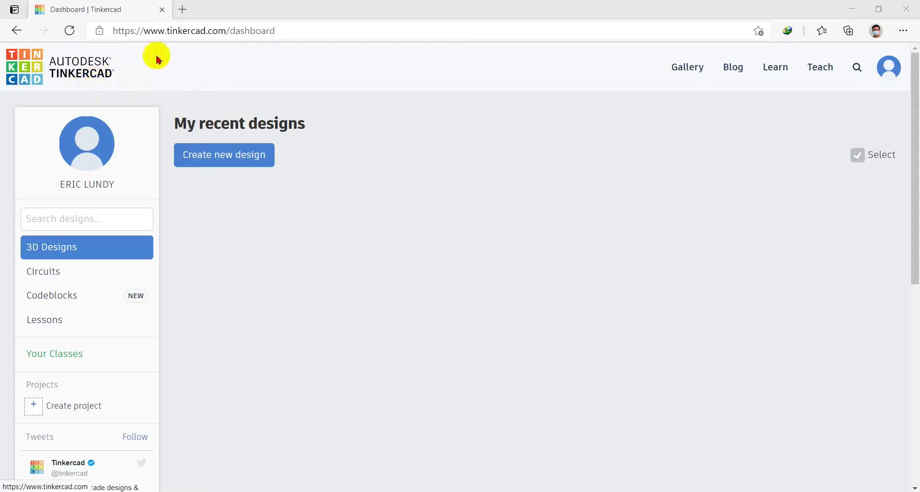
Step: Examine the site address and look through the dashboard's Circuits, Codeblocks and Lessons sections and its tweets feed
drag(167, 31, 228, 31)
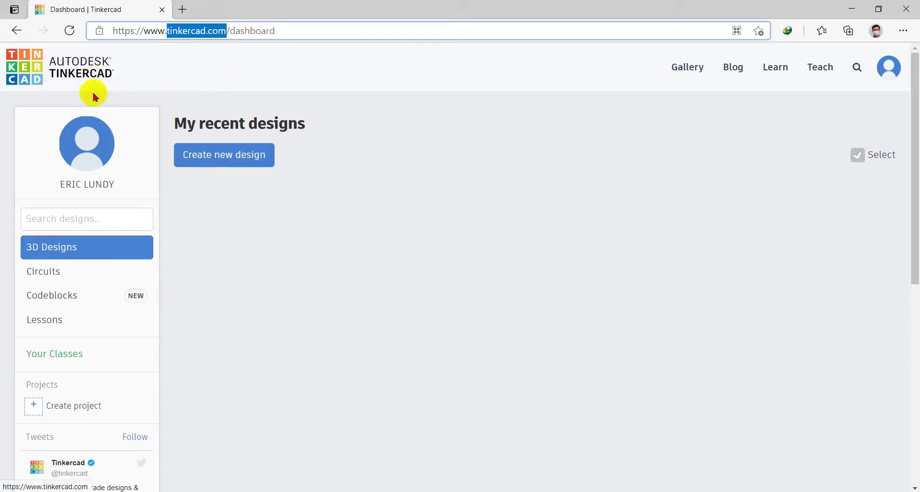
drag(276, 31, 102, 32)
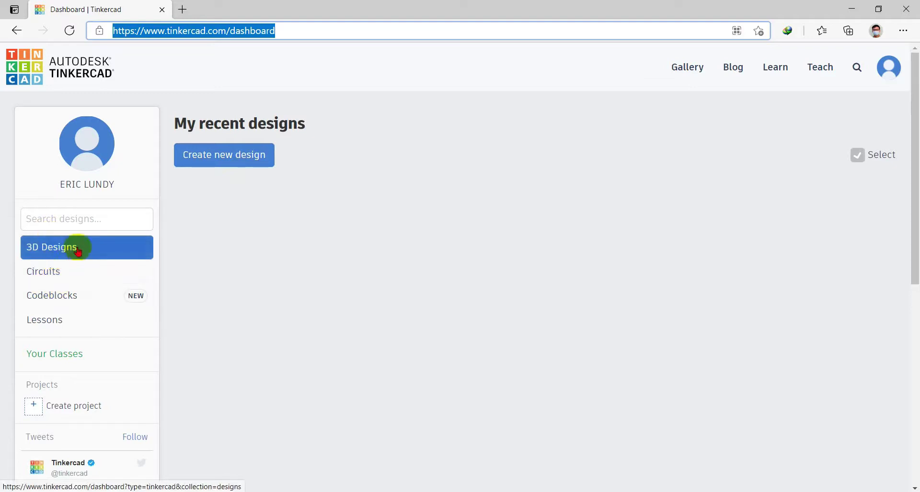
click(56, 271)
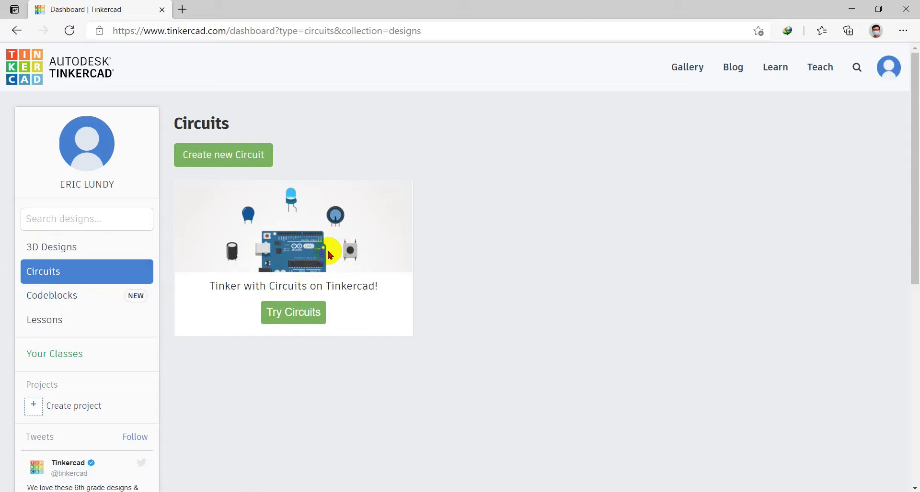
click(111, 294)
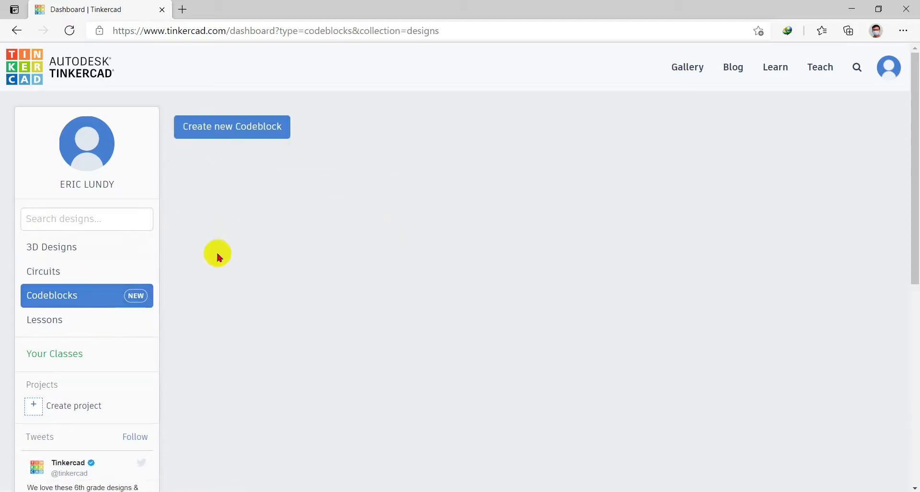
click(65, 321)
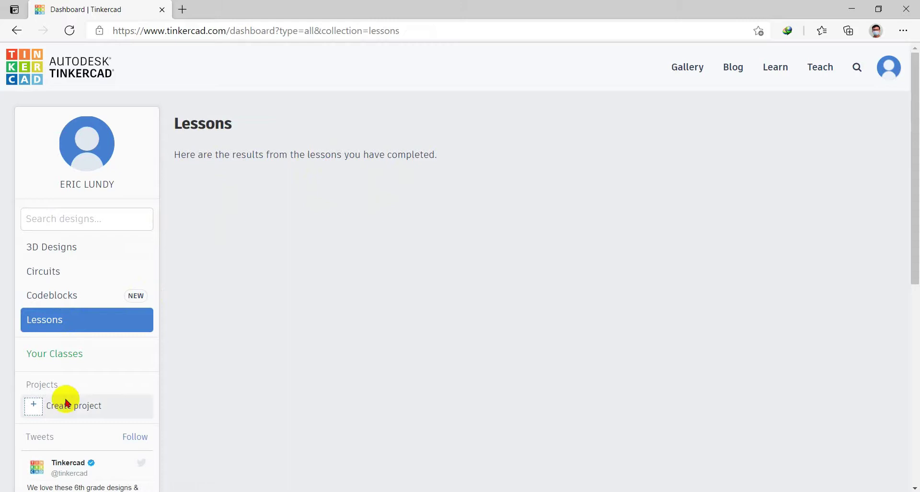
scroll(66, 400, down, 3)
scroll(76, 376, down, 2)
scroll(71, 406, up, 5)
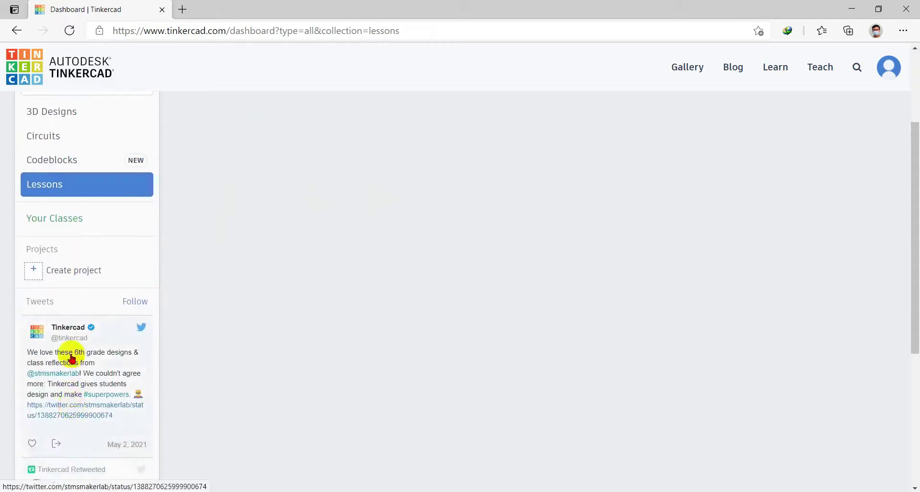
Step: Create a new design under 3D Designs and rename it Pengenalan Tinkercad
click(90, 247)
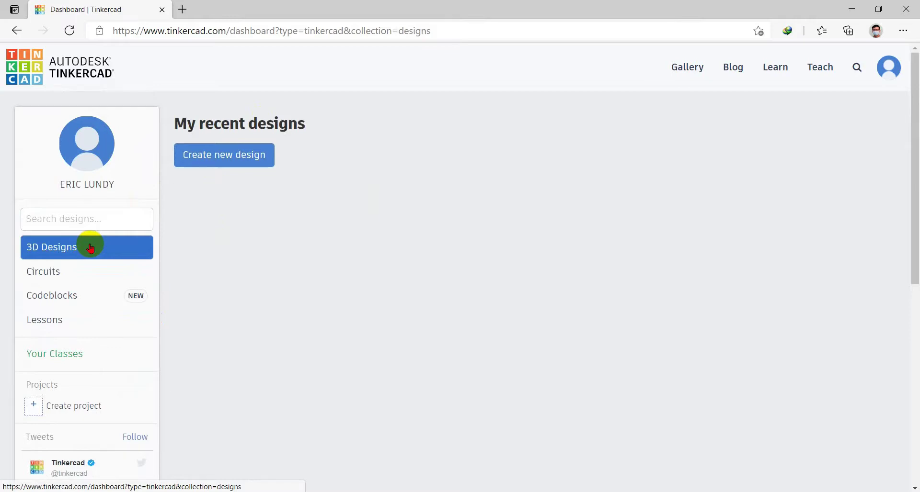
click(241, 157)
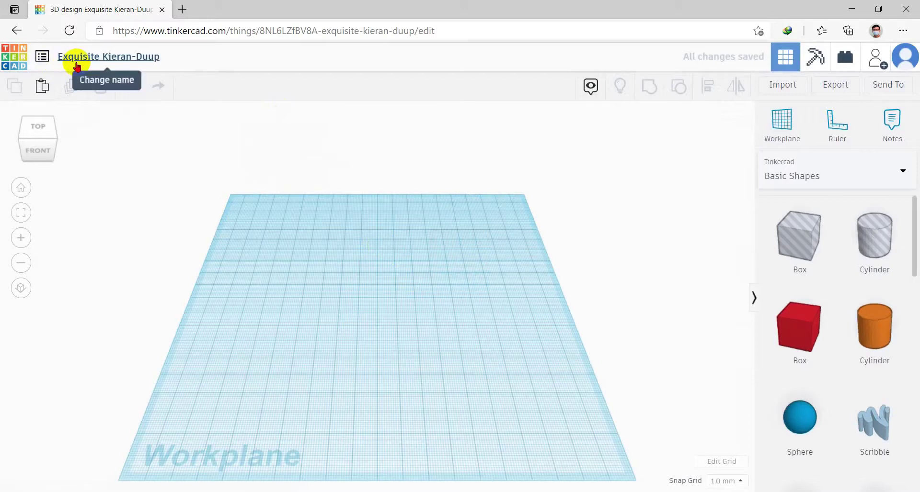
click(119, 58)
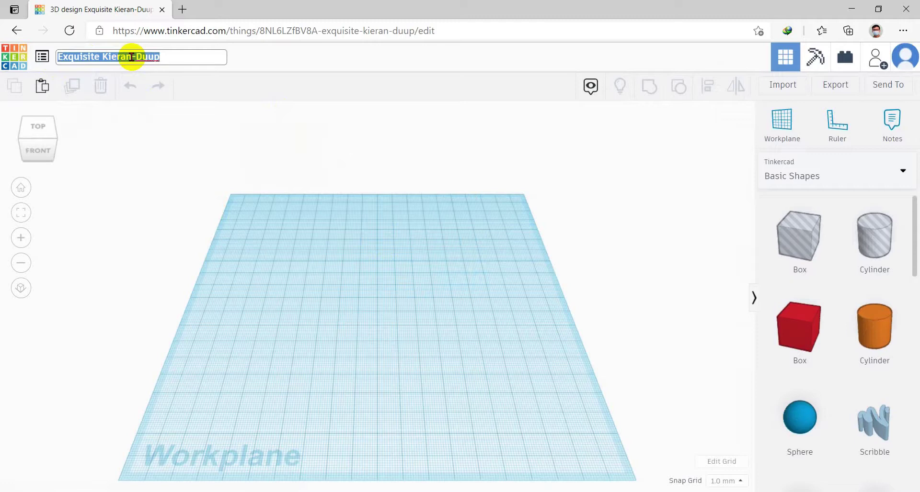
text(Pengenalan Tinkercad)
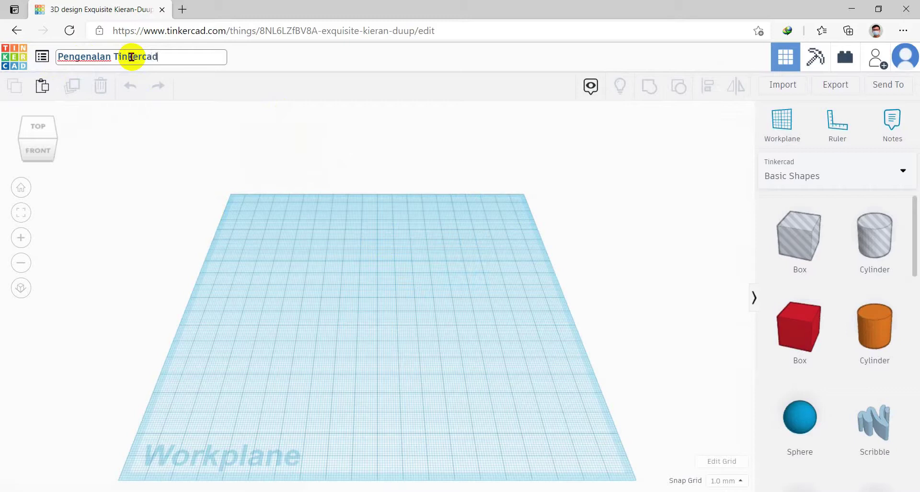
key(Return)
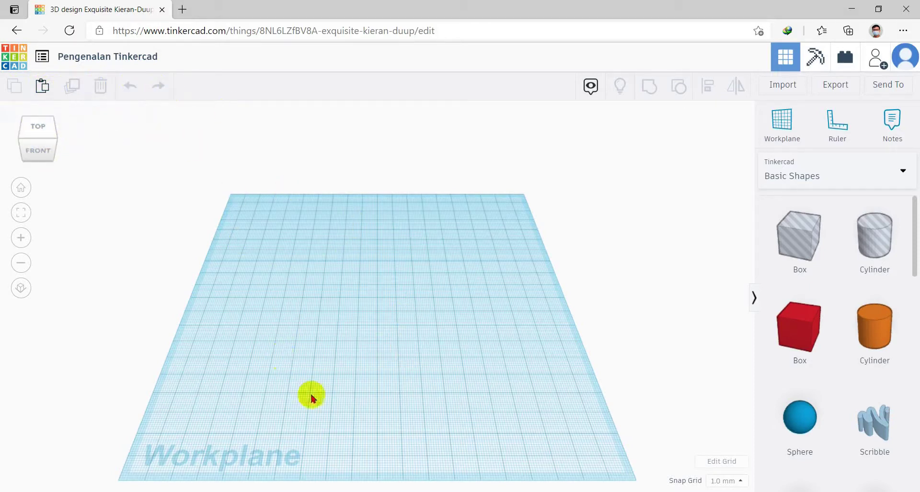
Step: View the empty workplane from the top, the front and an angle, and return to the home view
click(38, 133)
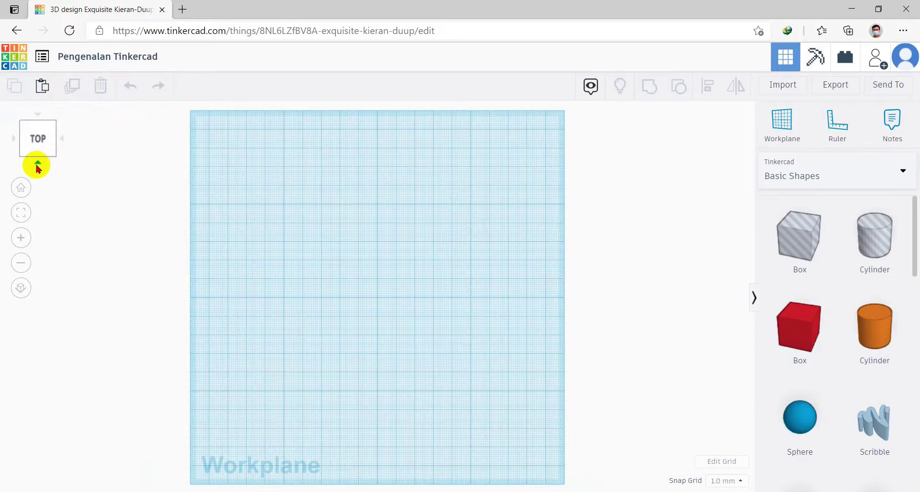
click(38, 165)
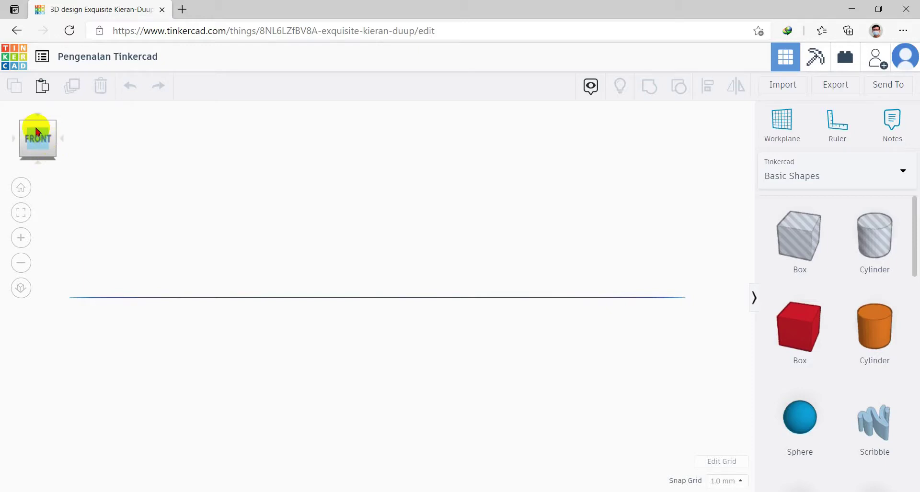
mouse_move(36, 130)
mouse_down()
mouse_move(36, 144)
mouse_move(50, 134)
mouse_move(37, 144)
mouse_up()
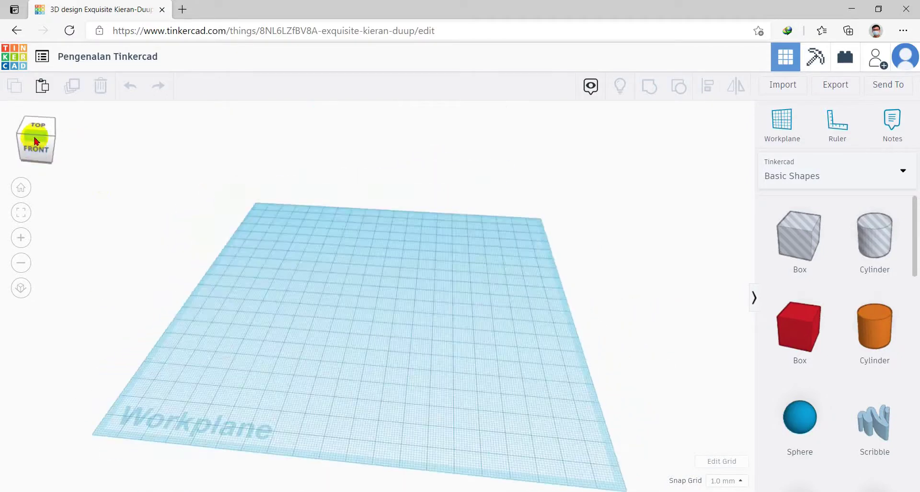
mouse_move(163, 146)
right_down()
mouse_move(207, 164)
mouse_move(232, 156)
mouse_move(199, 165)
mouse_move(180, 144)
right_up()
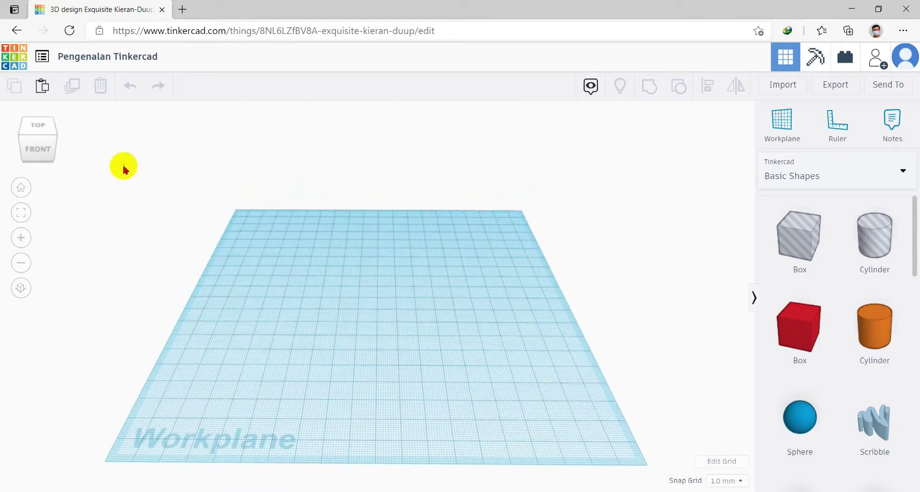
click(21, 189)
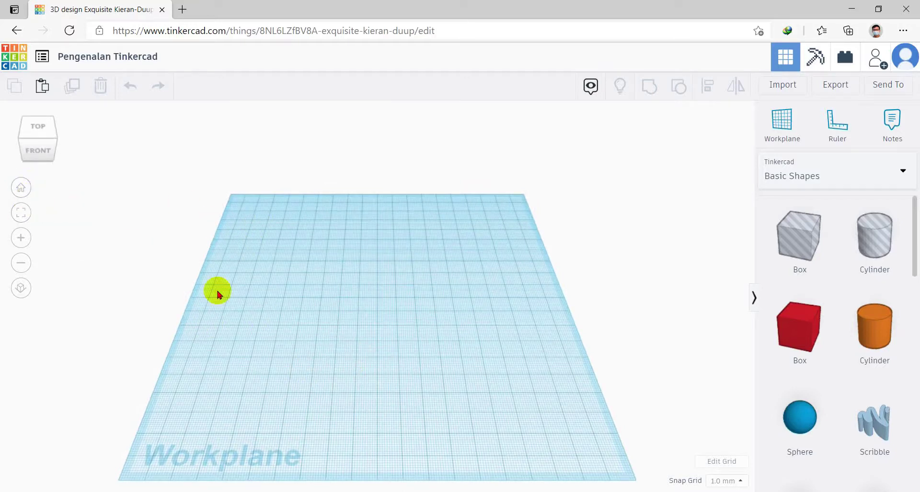
Step: Place two hole boxes on the workplane, one near the front-left corner and one near the back-right corner
drag(791, 246, 249, 383)
drag(778, 250, 451, 262)
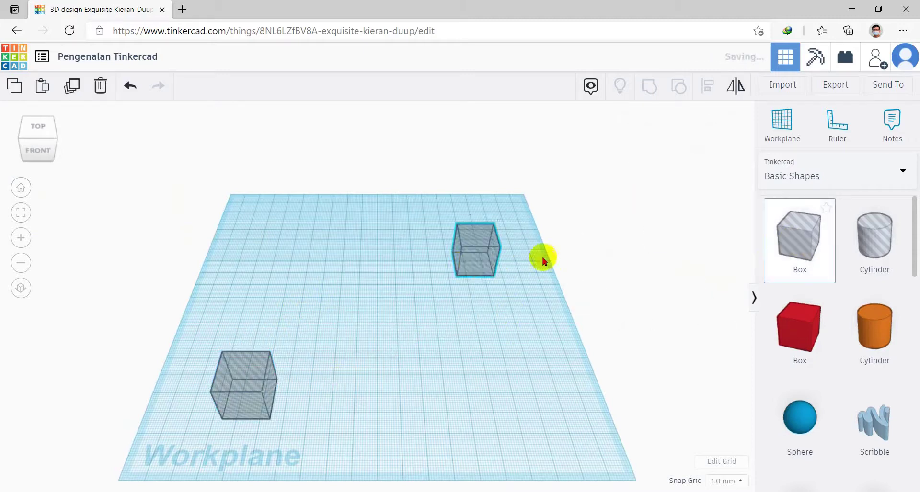
click(599, 125)
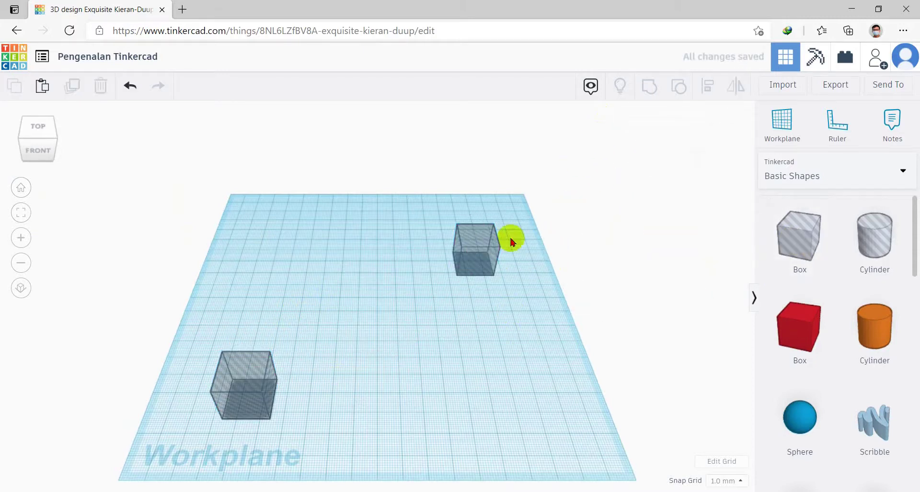
Step: Inspect the back-right box up close from several angles, and fit all shapes in the view
scroll(509, 236, up, 5)
scroll(519, 211, up, 3)
right_drag(550, 322, 616, 329)
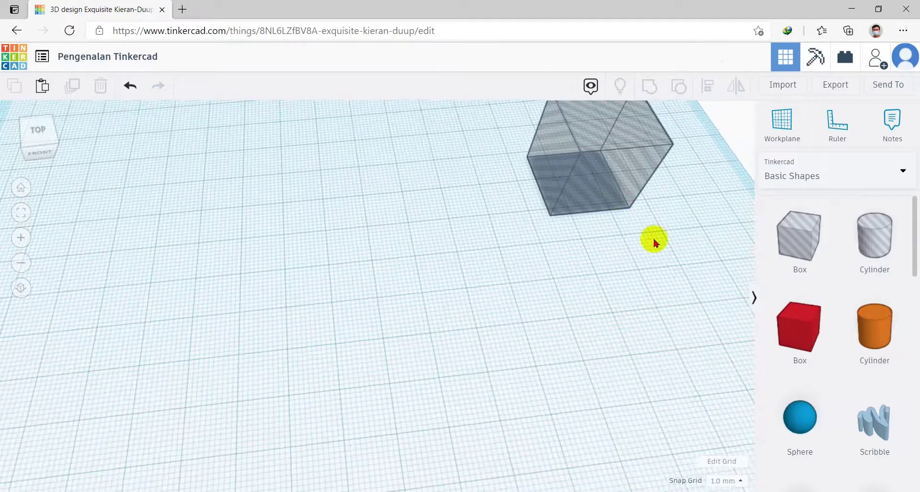
right_drag(631, 260, 577, 205)
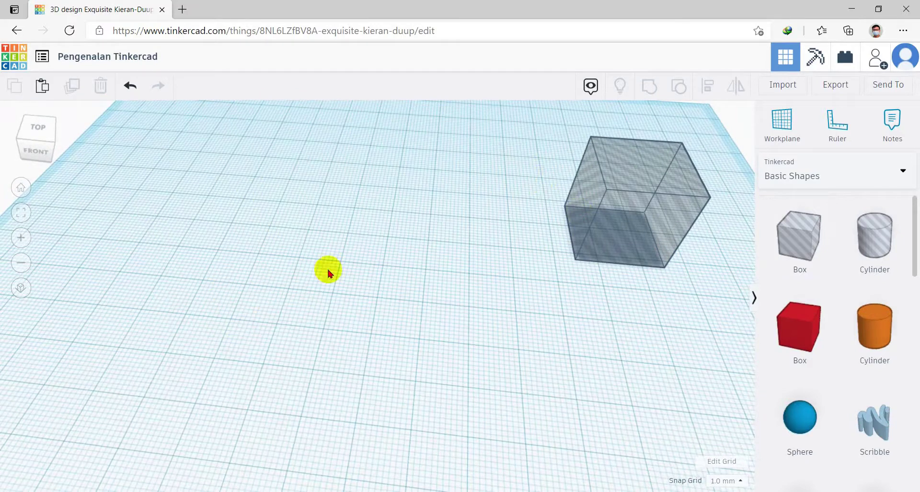
click(21, 216)
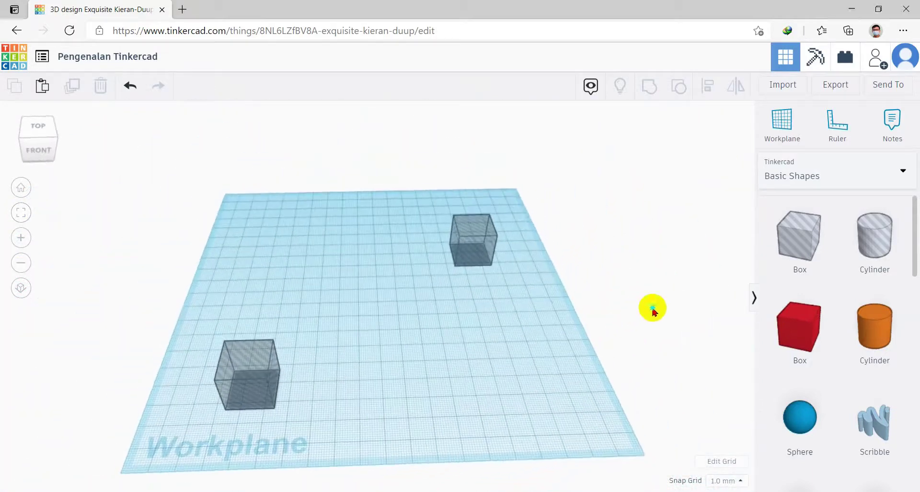
Step: Zoom the view in and out around the two hole boxes
scroll(438, 303, up, 2)
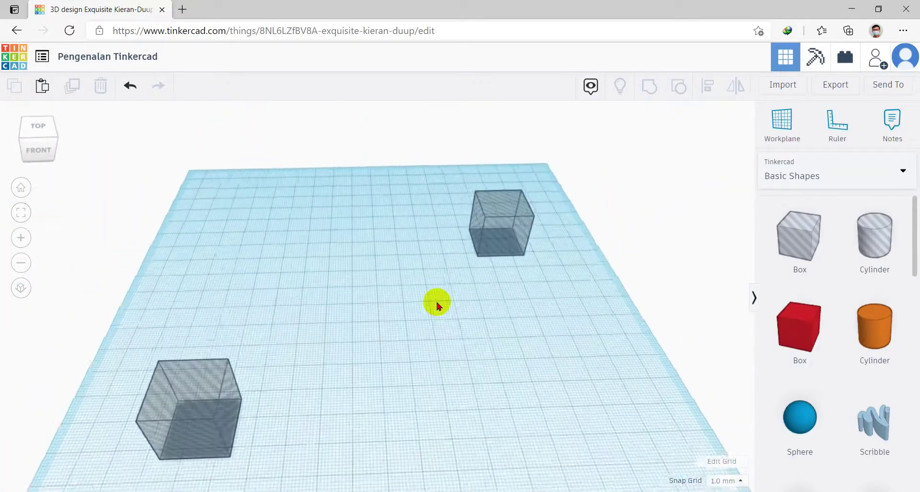
scroll(437, 302, up, 2)
scroll(437, 302, down, 4)
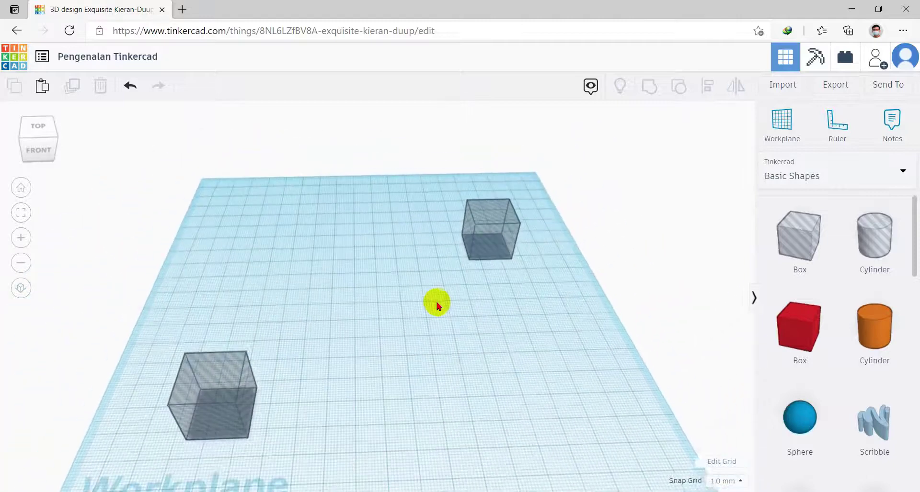
click(19, 245)
click(19, 261)
click(22, 243)
click(24, 264)
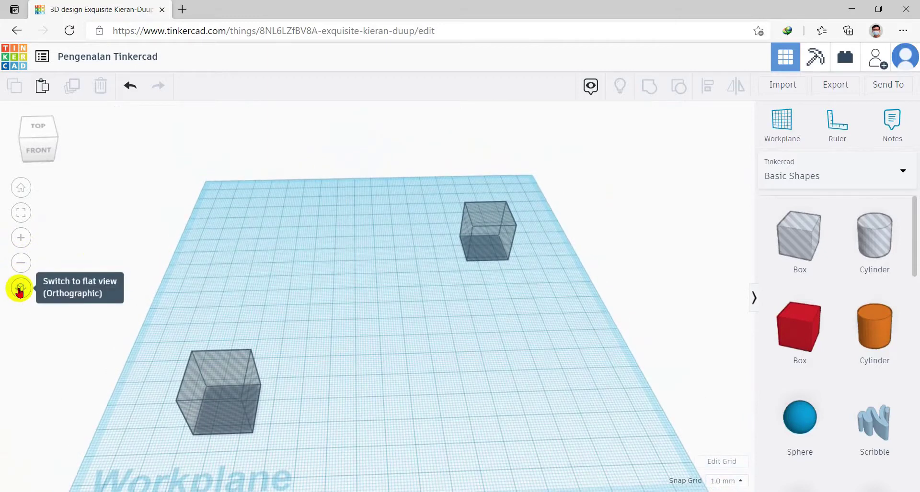
Step: Compare the orthographic and perspective projections of the boxes from the front and the top, ending in an angled perspective view
click(20, 289)
mouse_move(645, 231)
right_down()
mouse_move(629, 316)
mouse_move(436, 287)
mouse_move(439, 181)
mouse_move(552, 226)
mouse_move(647, 232)
right_up()
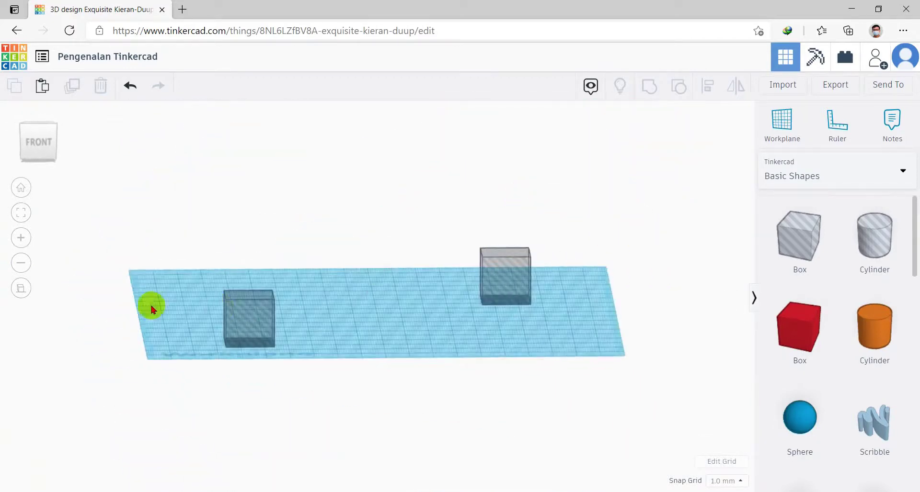
click(22, 289)
click(21, 290)
click(21, 290)
click(23, 291)
click(22, 291)
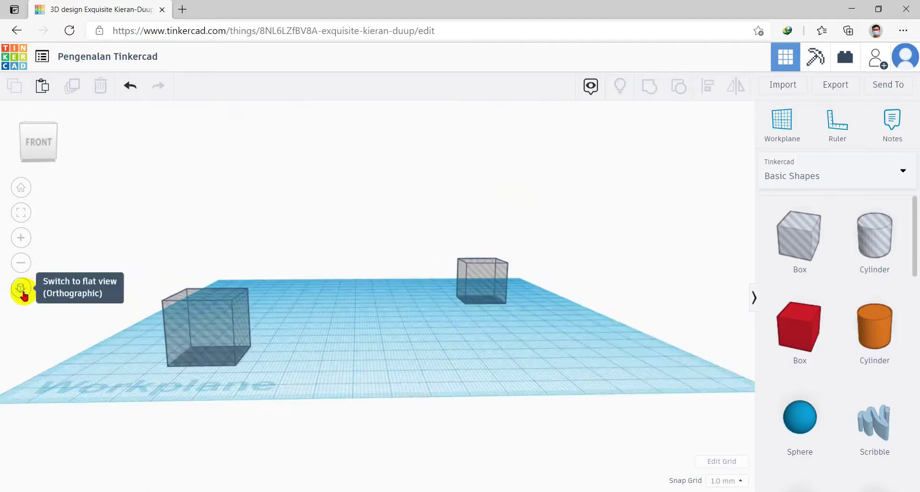
right_drag(318, 213, 312, 324)
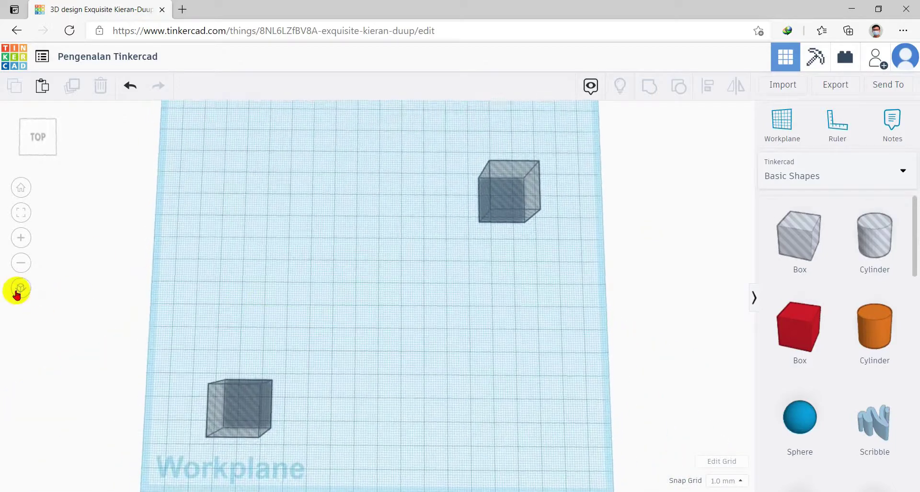
click(19, 290)
click(18, 291)
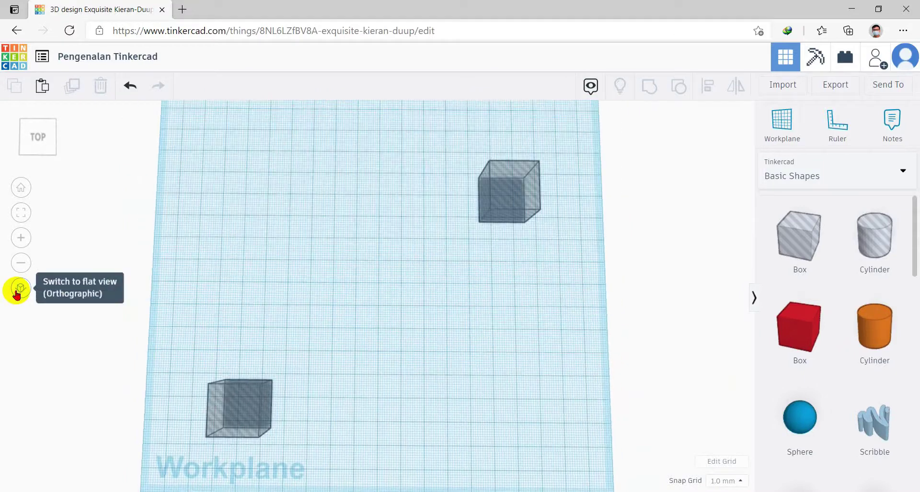
click(22, 290)
click(22, 291)
right_drag(314, 297, 319, 259)
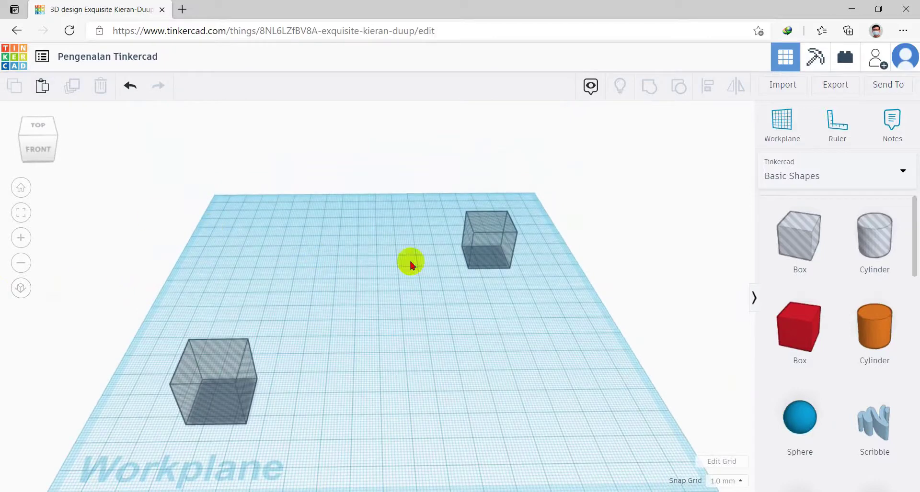
Step: Toggle the visibility of notes, and try collapsing and expanding the shape settings of the back-right box
click(594, 87)
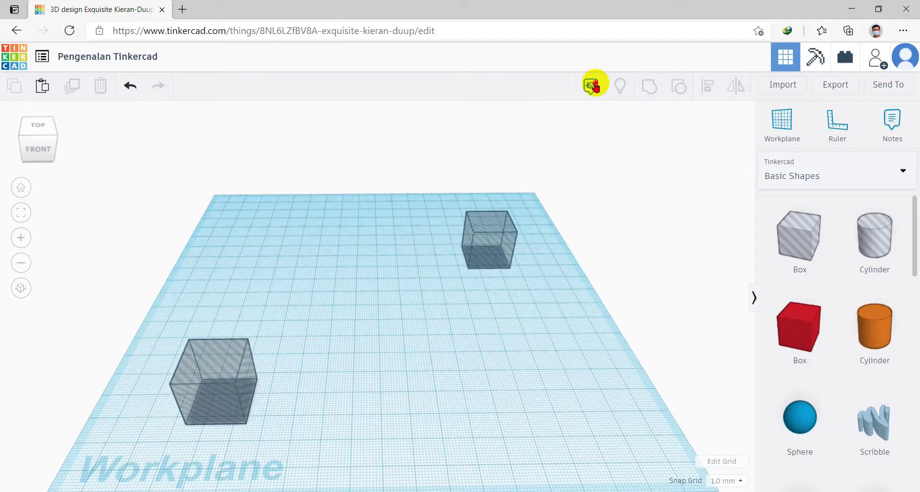
click(493, 232)
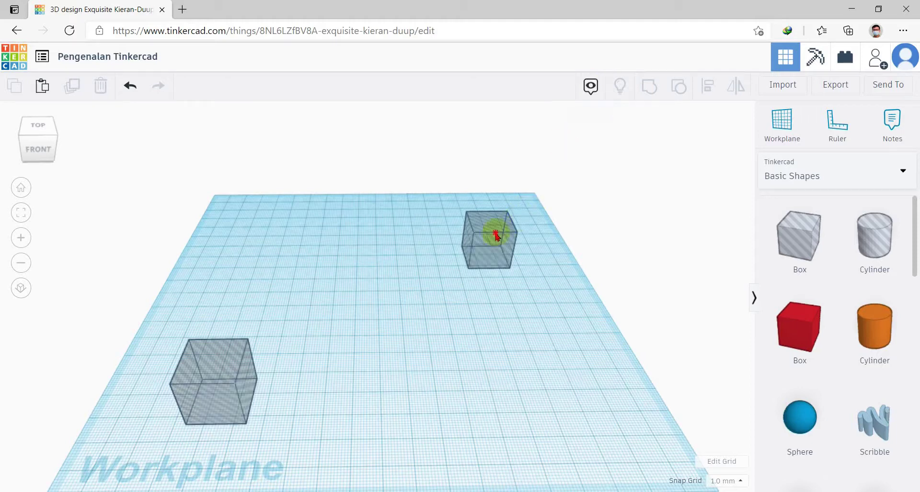
click(591, 89)
click(606, 121)
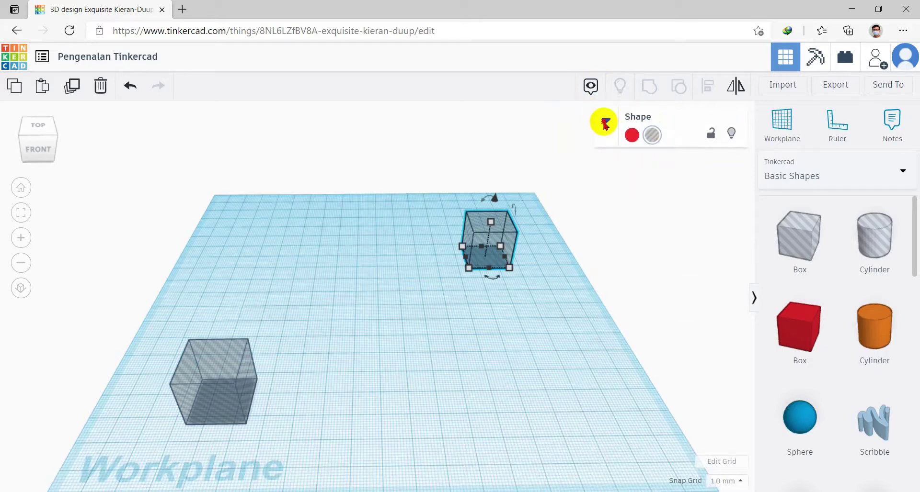
click(603, 122)
click(603, 122)
click(571, 252)
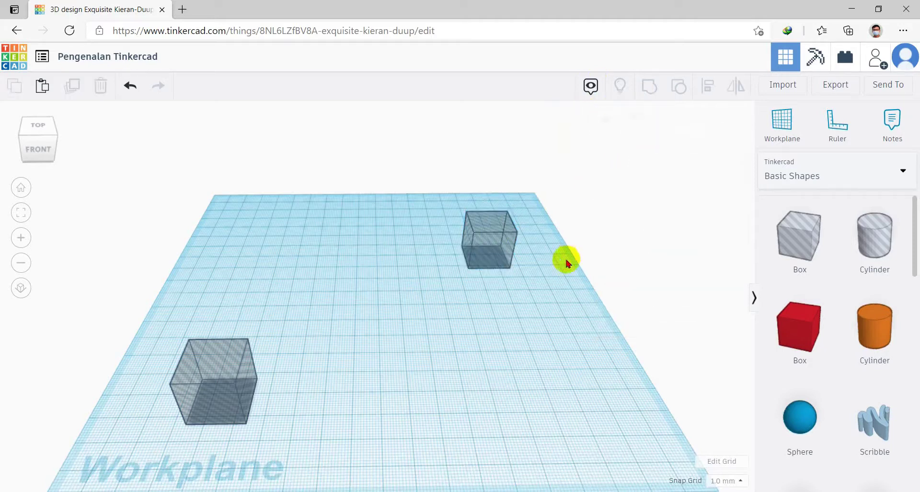
Step: Set the front-left hole box to radius 0, steps 9, length 15.04, width 3.55 and height 49.5
click(232, 365)
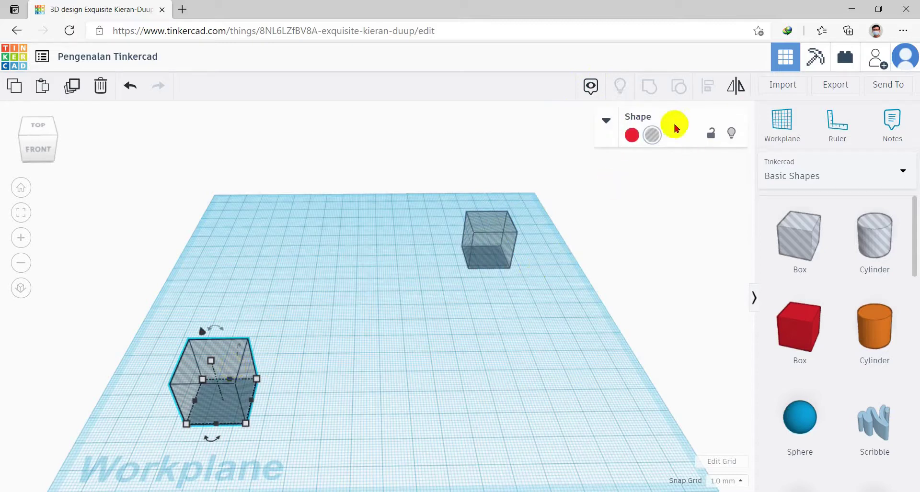
click(606, 123)
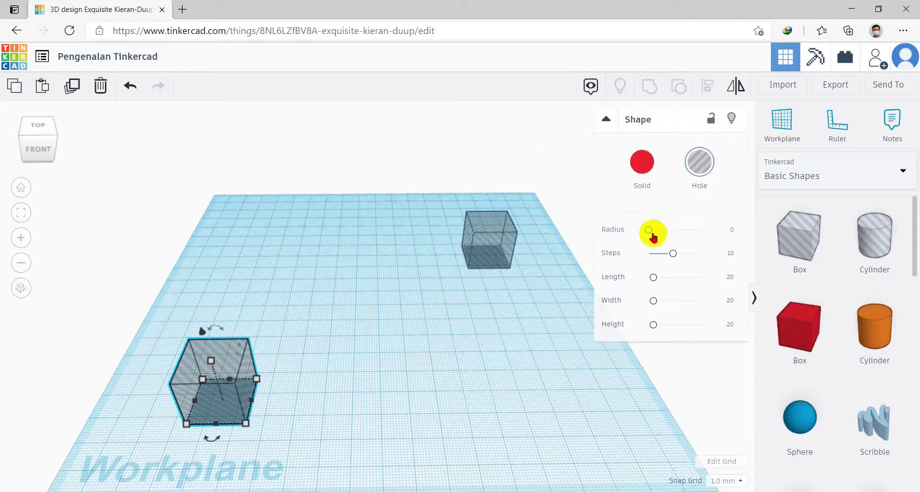
mouse_move(652, 234)
mouse_down()
mouse_move(662, 233)
mouse_move(648, 230)
mouse_up()
click(229, 383)
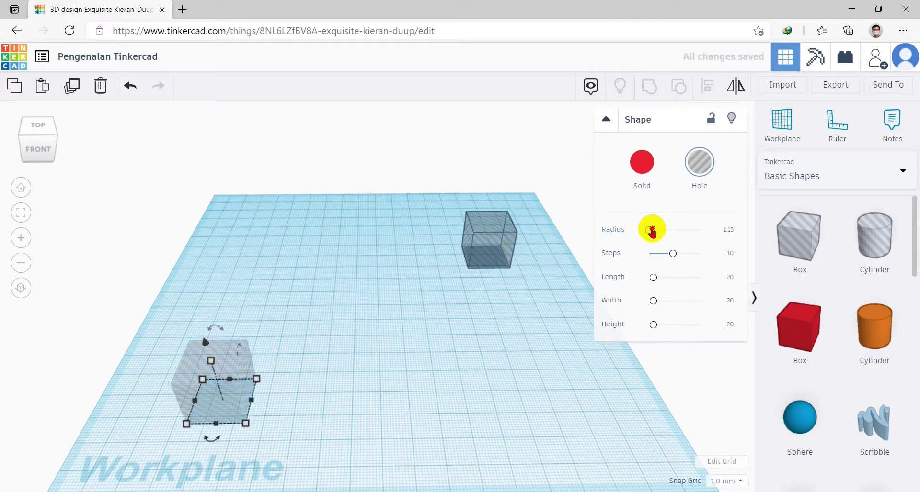
drag(651, 231, 652, 232)
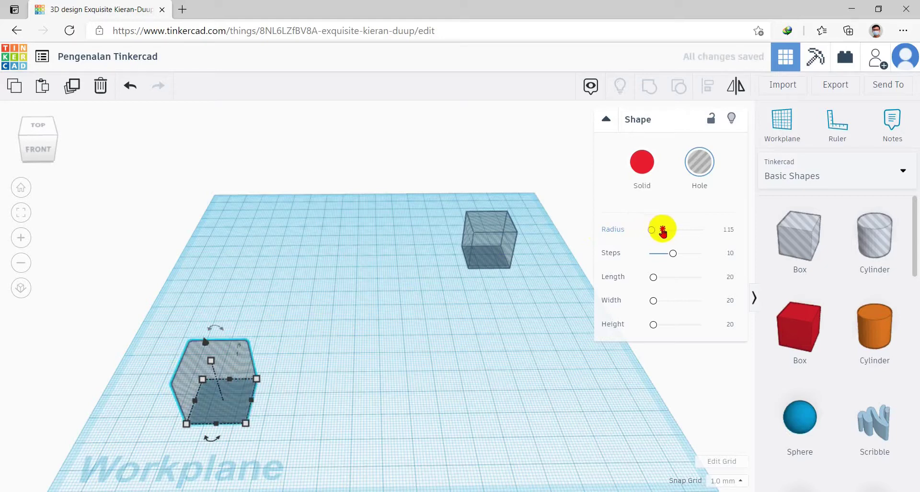
drag(653, 232, 649, 338)
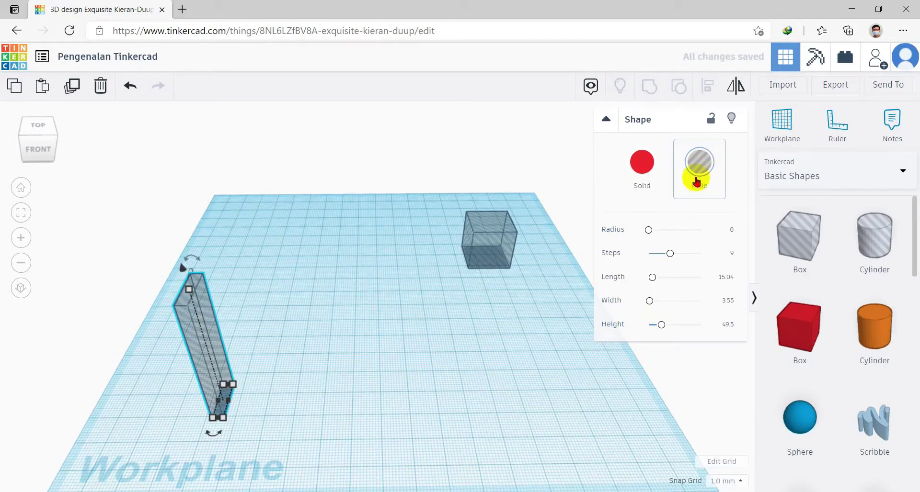
Step: Make the tall thin box solid and try preset and custom colors on it, ending with a38487
click(652, 165)
click(651, 165)
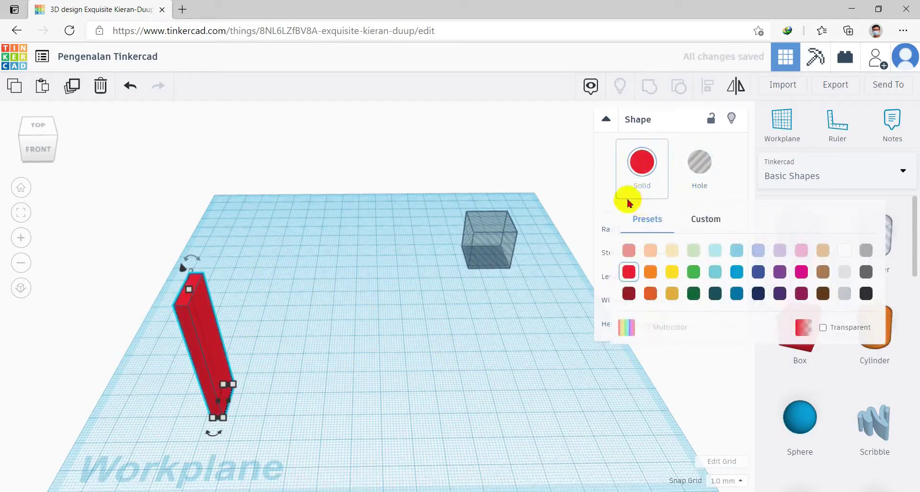
click(671, 272)
click(641, 174)
click(705, 221)
mouse_move(741, 301)
mouse_down()
mouse_move(750, 304)
mouse_move(728, 300)
mouse_up()
drag(712, 267, 739, 254)
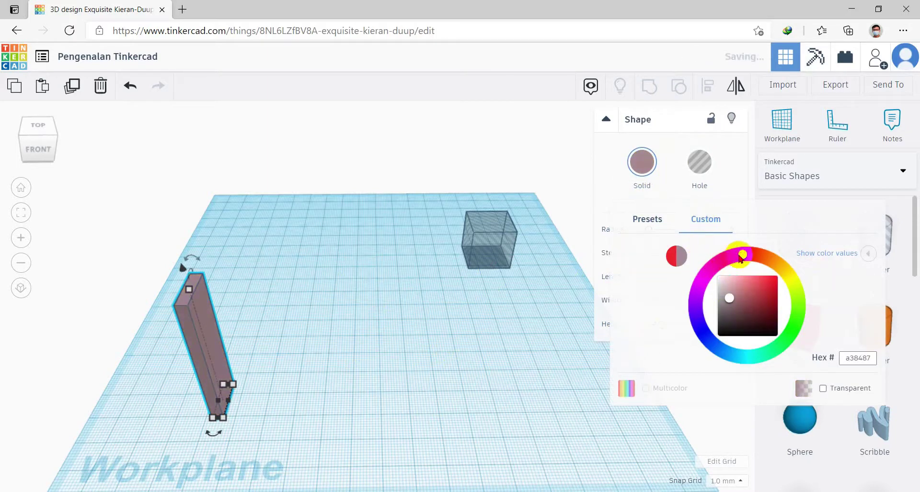
Step: Try the custom orange e94e1d on the tall thin box, make it transparent, and shift its color to purple a91de9
click(670, 261)
mouse_move(697, 290)
mouse_down()
mouse_move(700, 325)
mouse_move(720, 349)
mouse_up()
mouse_move(777, 353)
mouse_down()
mouse_move(799, 316)
mouse_move(759, 257)
mouse_up()
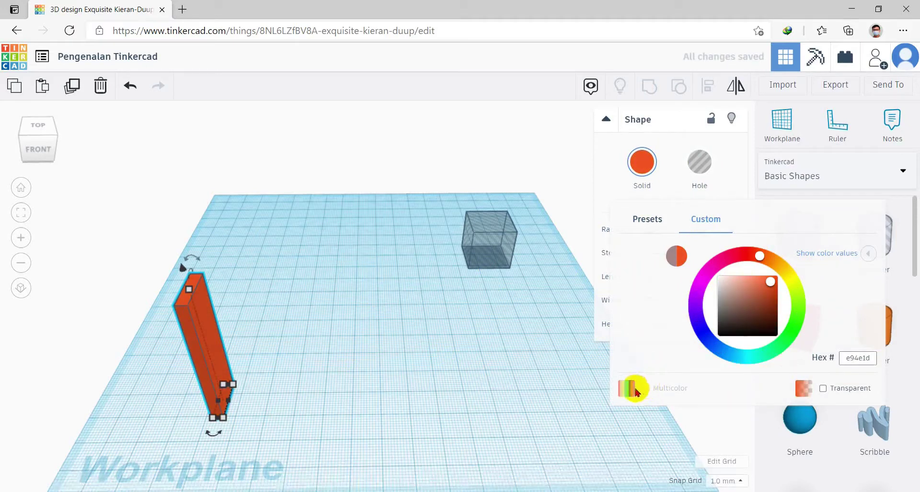
click(823, 388)
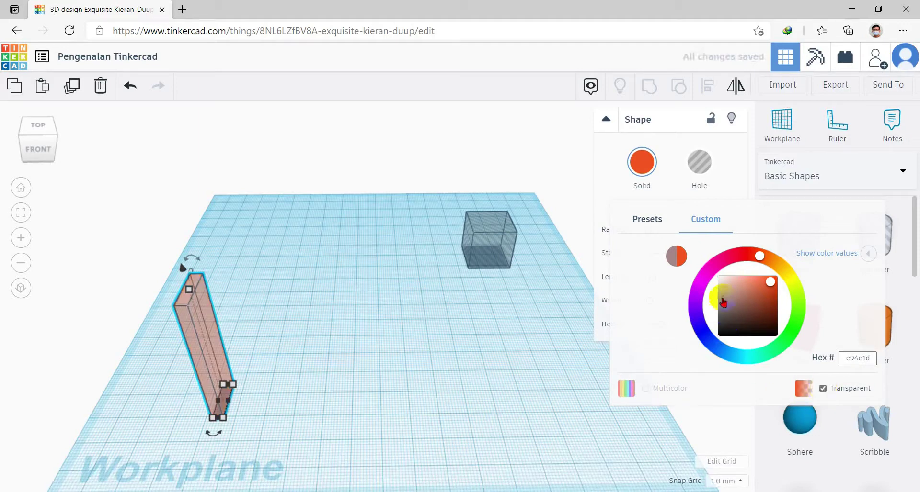
mouse_move(734, 264)
mouse_down()
mouse_move(704, 274)
mouse_move(696, 296)
mouse_up()
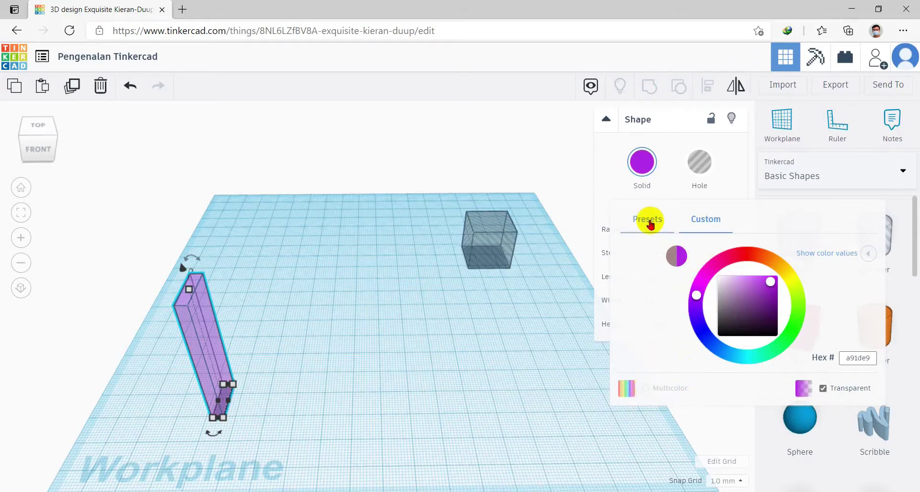
Step: Turn off the tall thin box's transparency and apply the light orange preset color
click(647, 219)
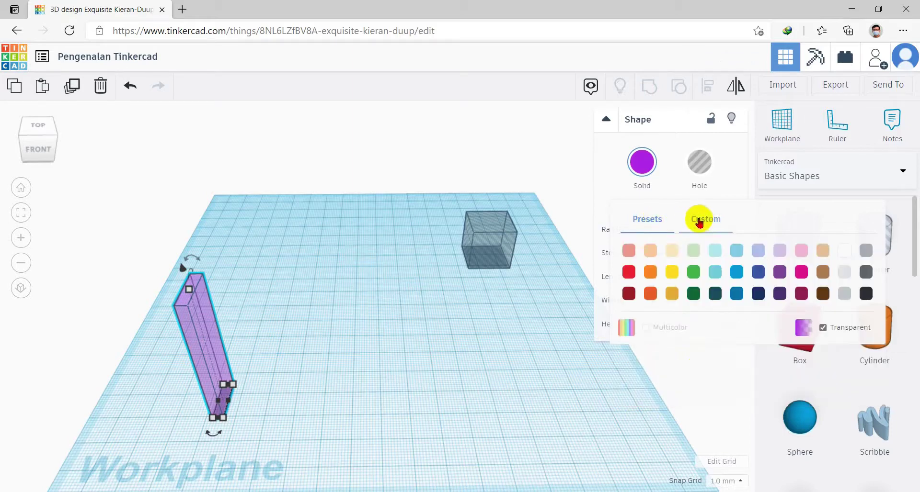
click(822, 327)
click(650, 251)
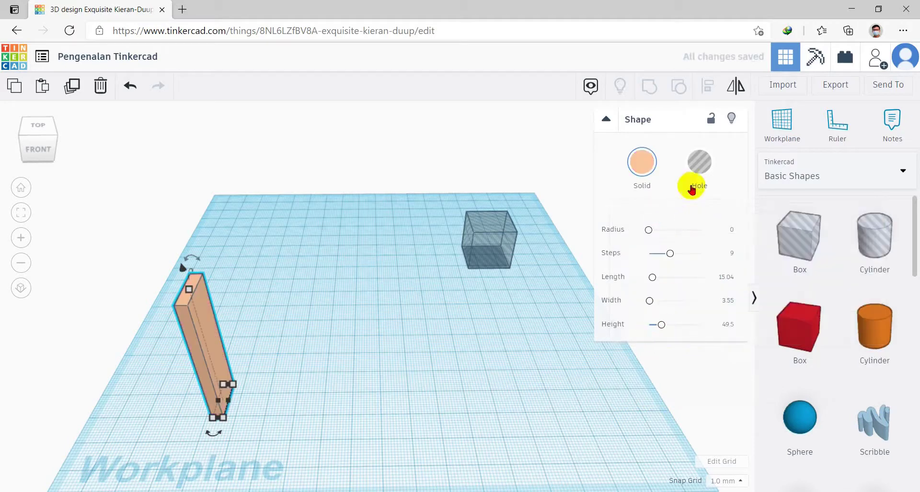
Step: Switch the tall thin box to a hole and back to a solid
click(698, 166)
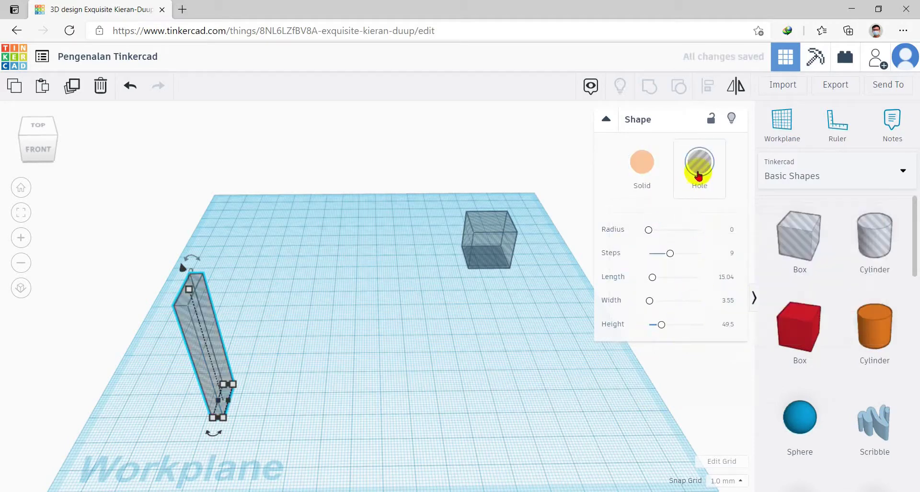
click(644, 163)
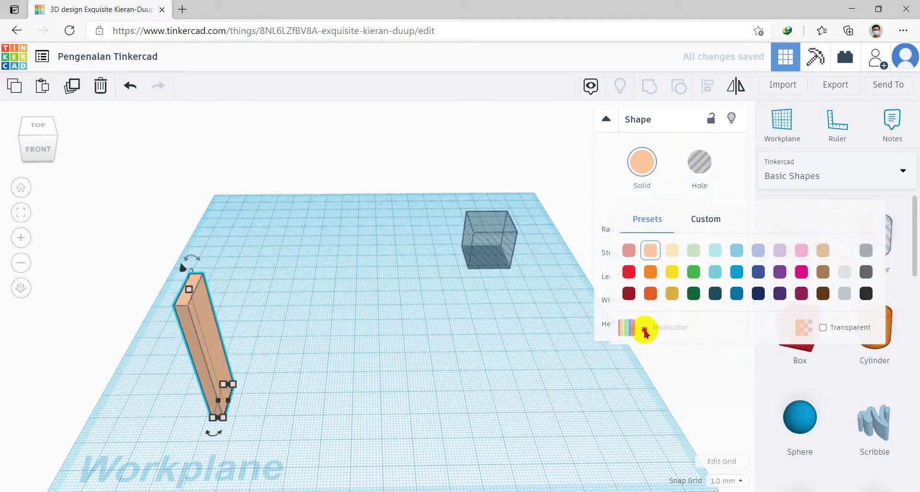
click(642, 164)
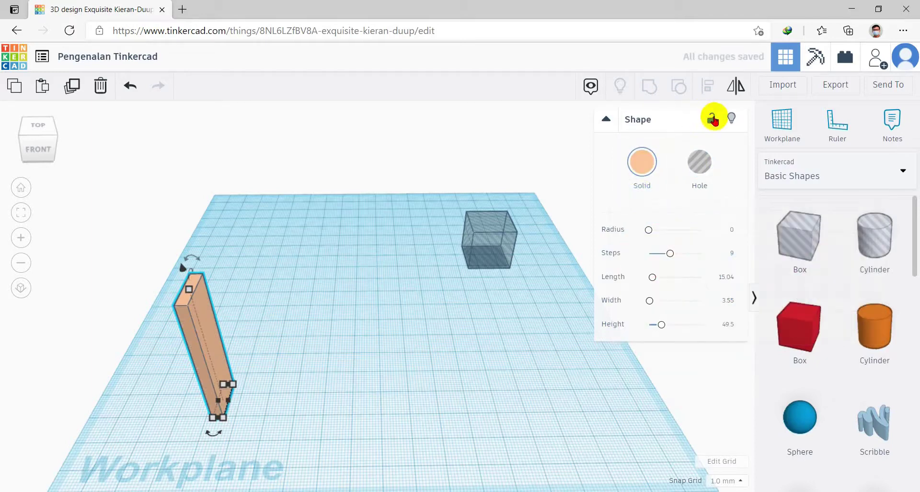
Step: Lock the tall thin box, try to move it, and unlock it again
click(713, 118)
drag(218, 359, 206, 375)
click(710, 136)
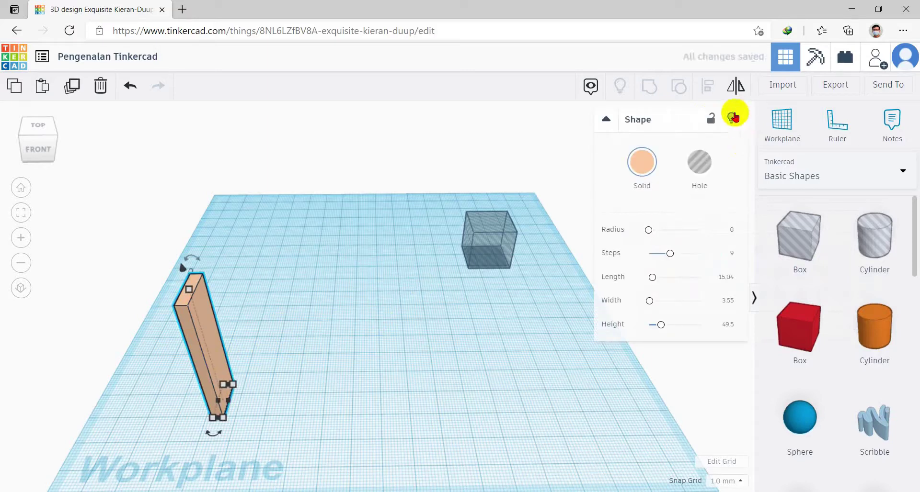
Step: Hide the tall thin box and make all hidden shapes visible again
click(732, 116)
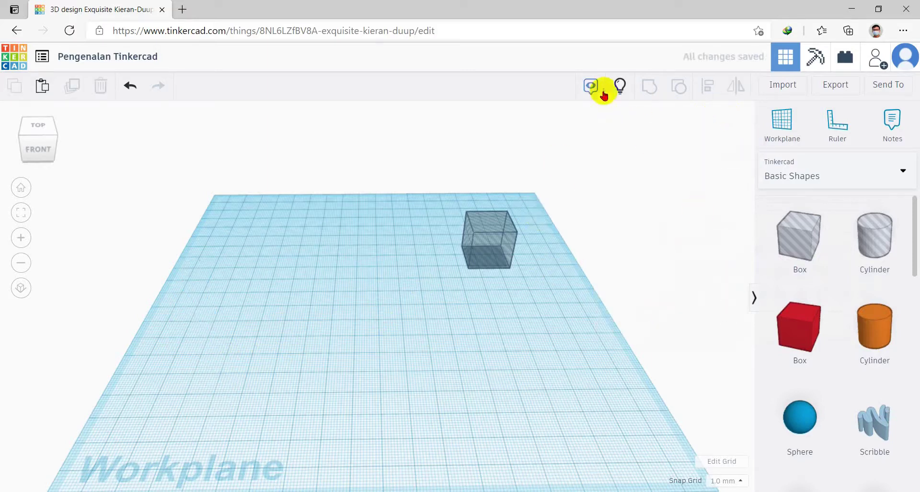
click(618, 91)
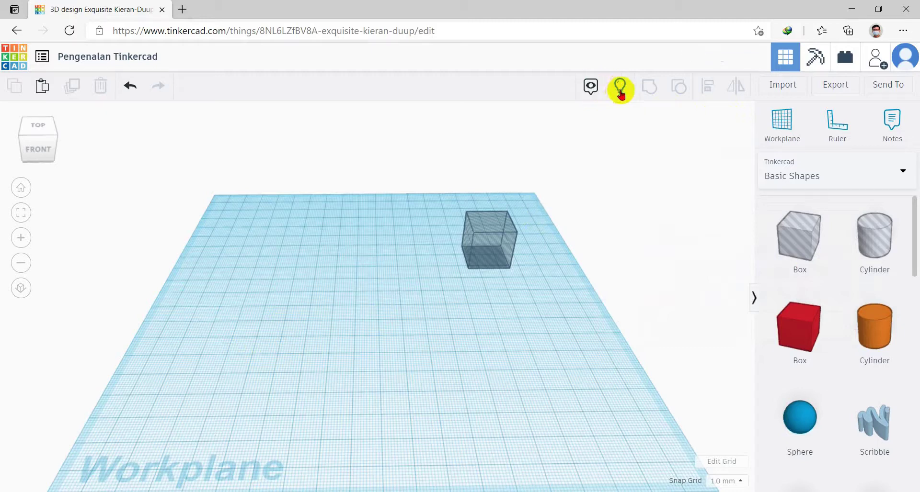
click(621, 91)
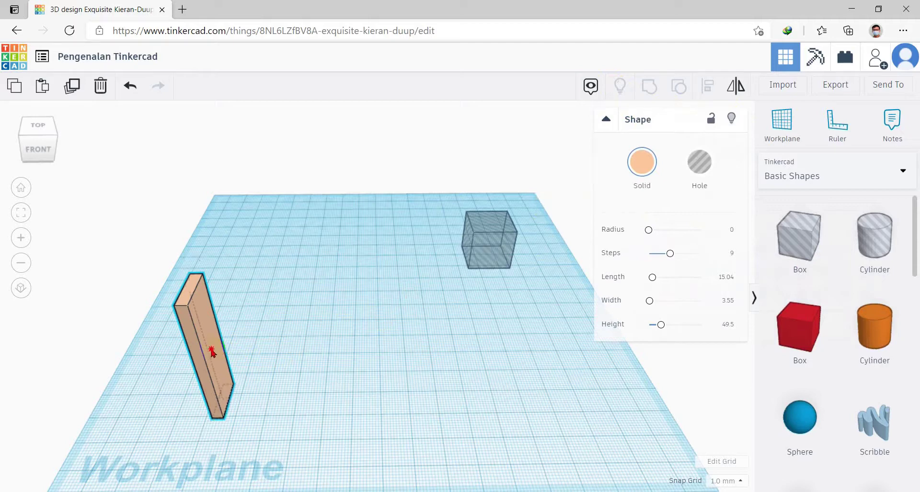
Step: Move the tall thin box about 53.23 mm sideways and 31.52 mm back to the middle of the workplane, and toggle its settings
drag(208, 353, 374, 290)
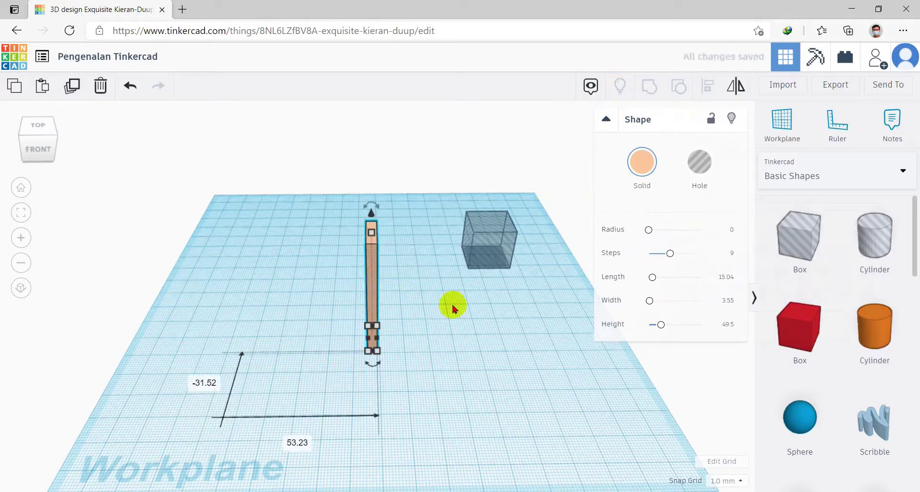
click(606, 120)
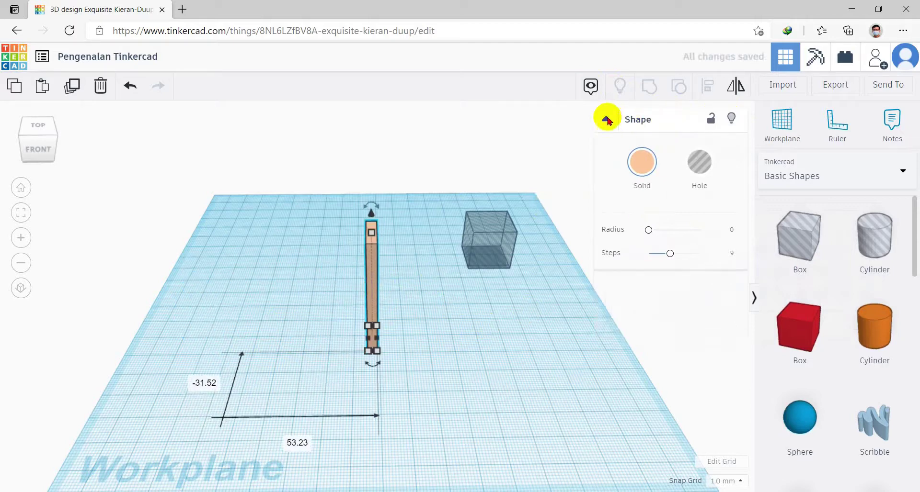
click(606, 118)
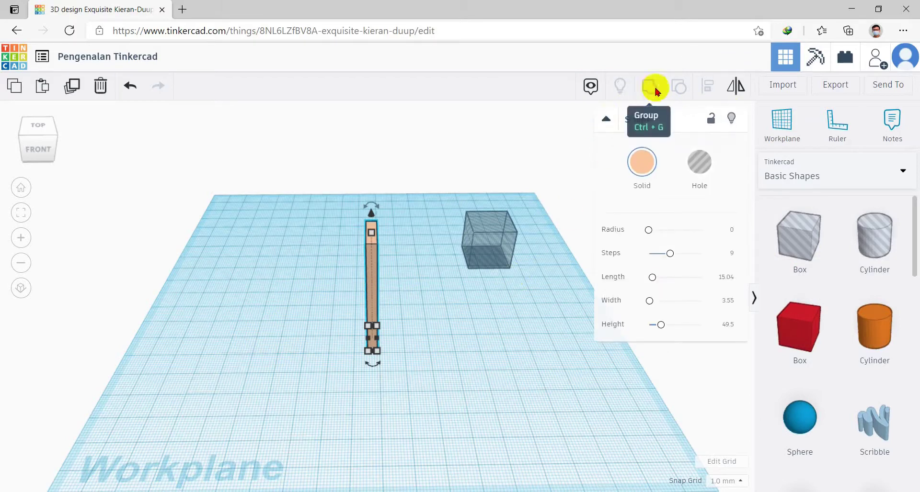
Step: Group the tall thin solid box with the hole box
click(509, 351)
drag(363, 217, 584, 377)
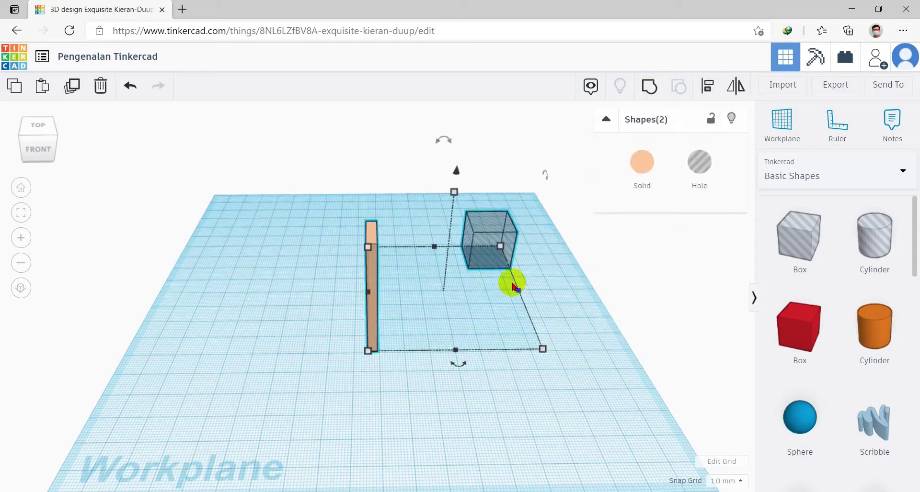
click(650, 87)
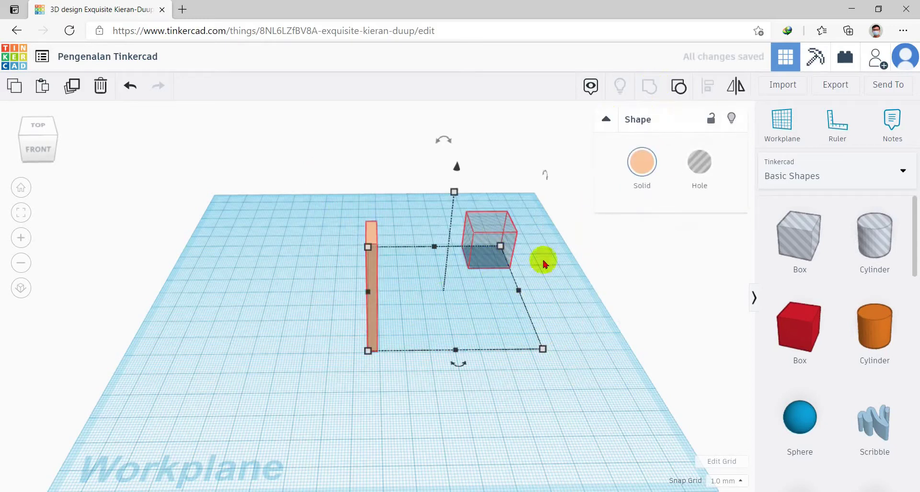
click(404, 275)
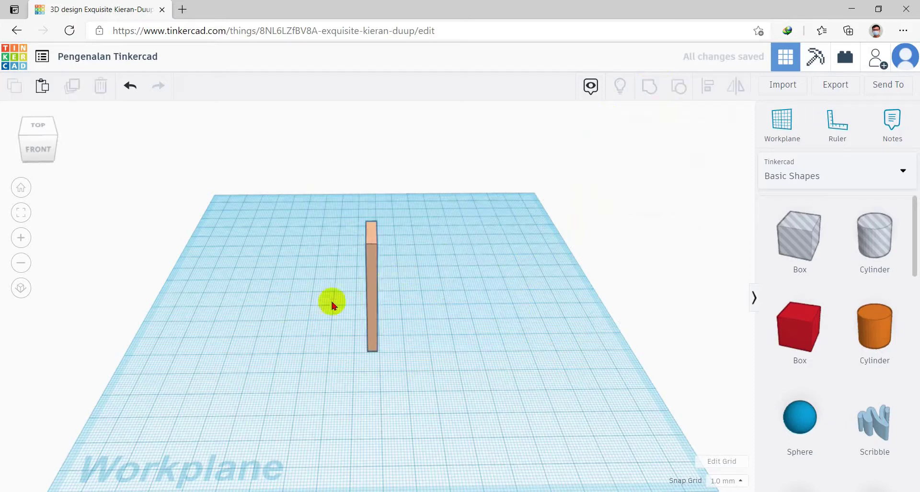
Step: Move the grouped shape 26 mm sideways and 13 mm toward the front of the workplane, and ungroup it
click(373, 321)
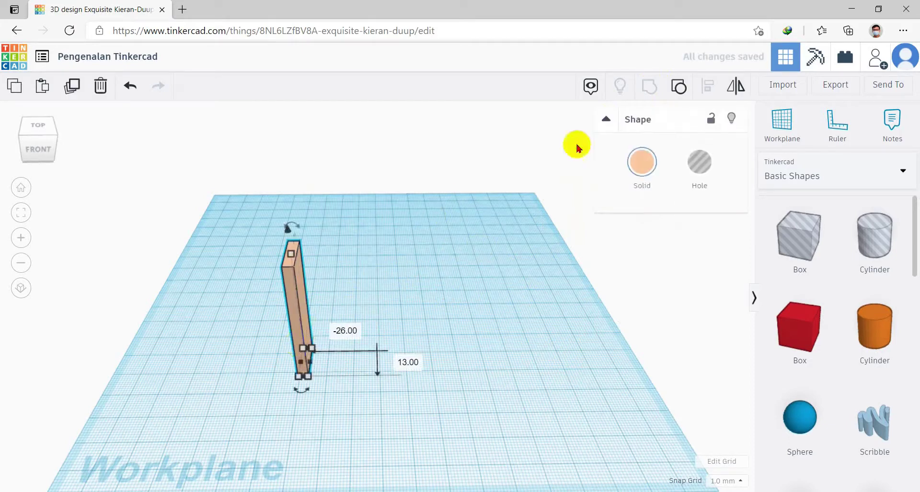
click(652, 93)
Step: Change the hole box to a solid and group it with the tall thin box
click(470, 260)
click(461, 274)
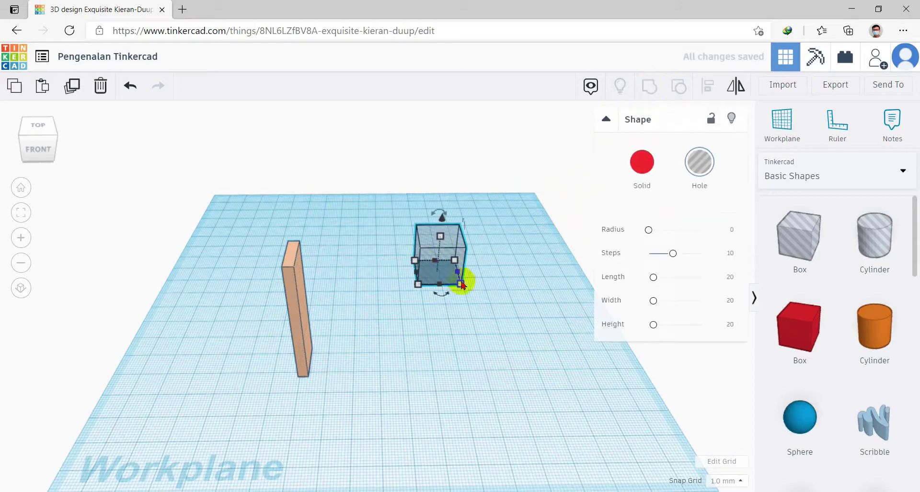
click(644, 165)
click(530, 325)
drag(263, 187, 522, 373)
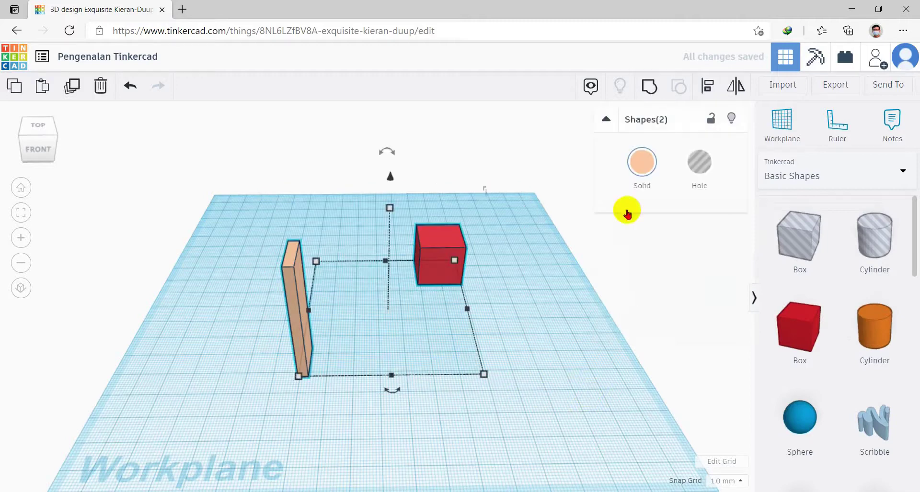
click(650, 88)
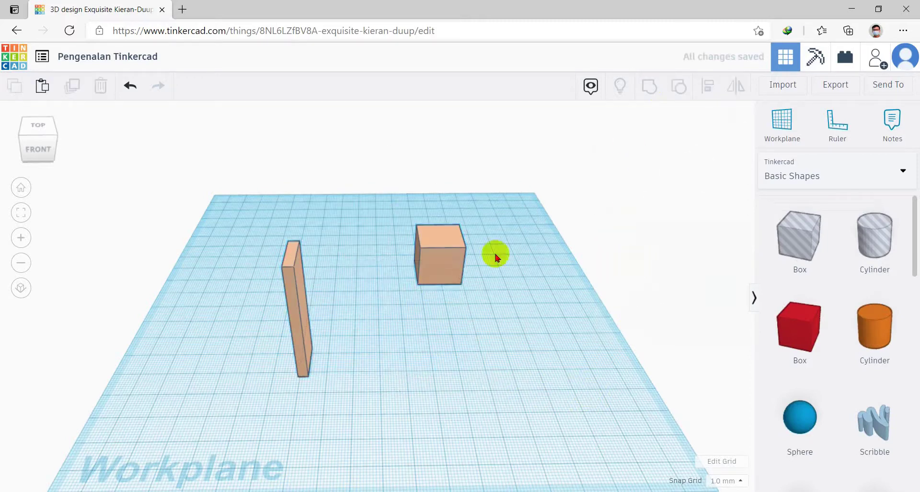
Step: Move the grouped boxes around the workplane, leaving them slightly farther back
drag(447, 259, 527, 251)
drag(427, 293, 269, 276)
drag(421, 240, 441, 236)
drag(333, 281, 308, 303)
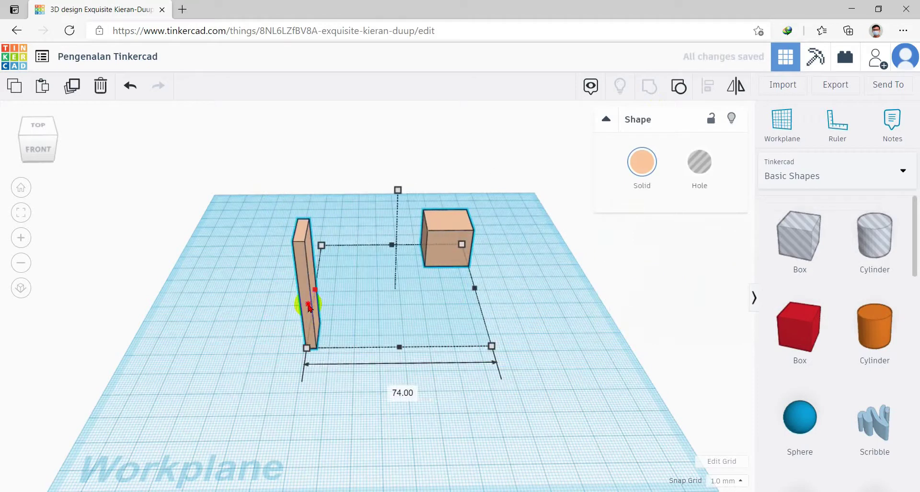
Step: Select the grouped boxes and ungroup them into two separate shapes
click(530, 271)
click(455, 235)
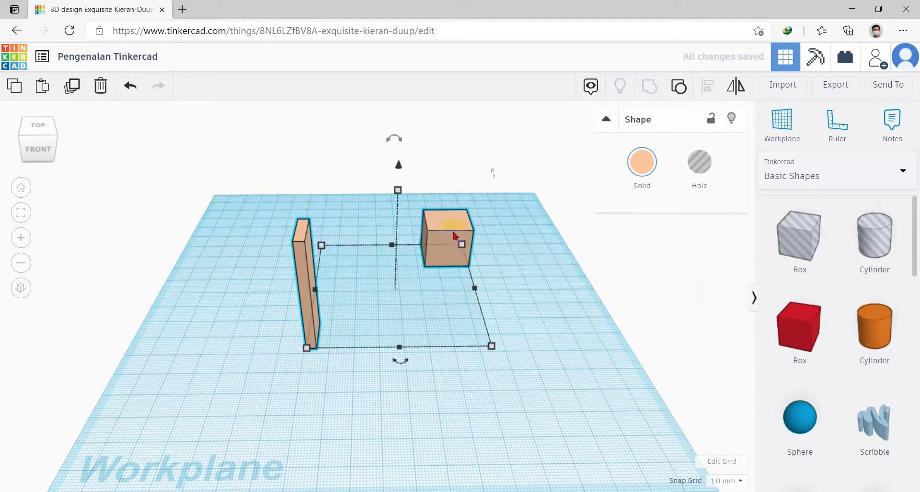
click(680, 87)
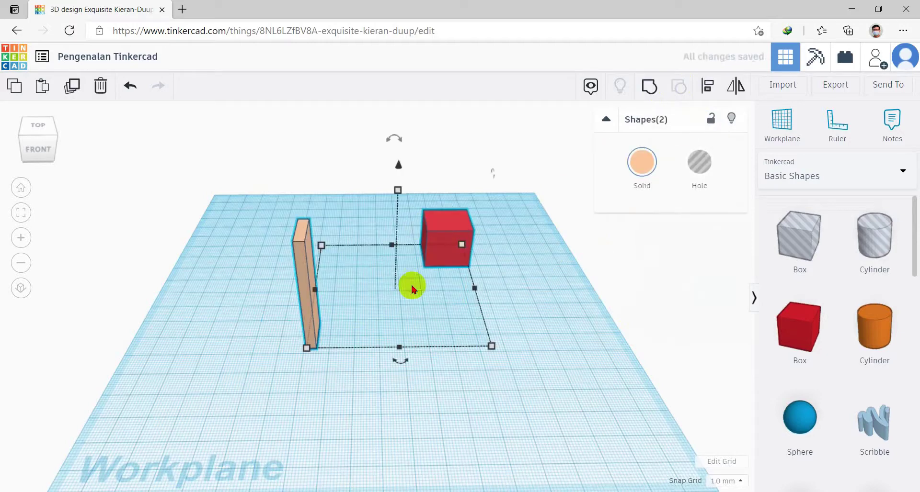
Step: Group the tall thin box and the red box once more, and ungroup them again
click(575, 312)
drag(277, 188, 589, 288)
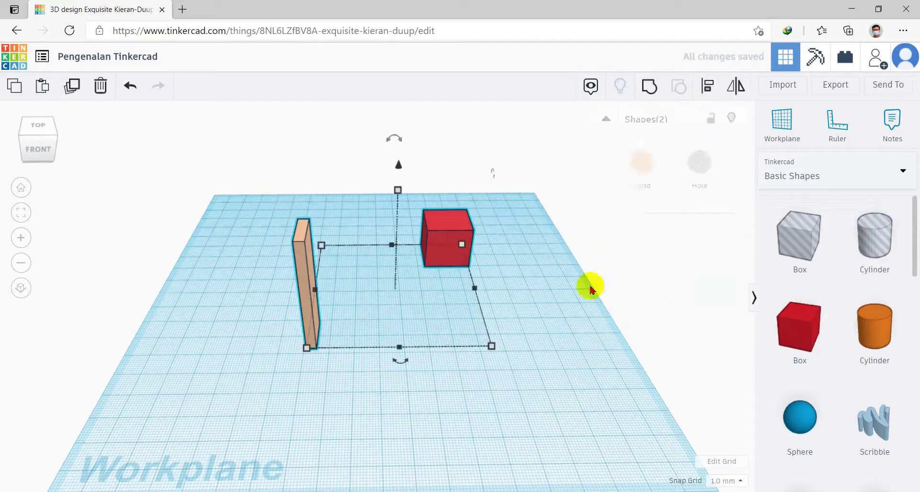
click(643, 91)
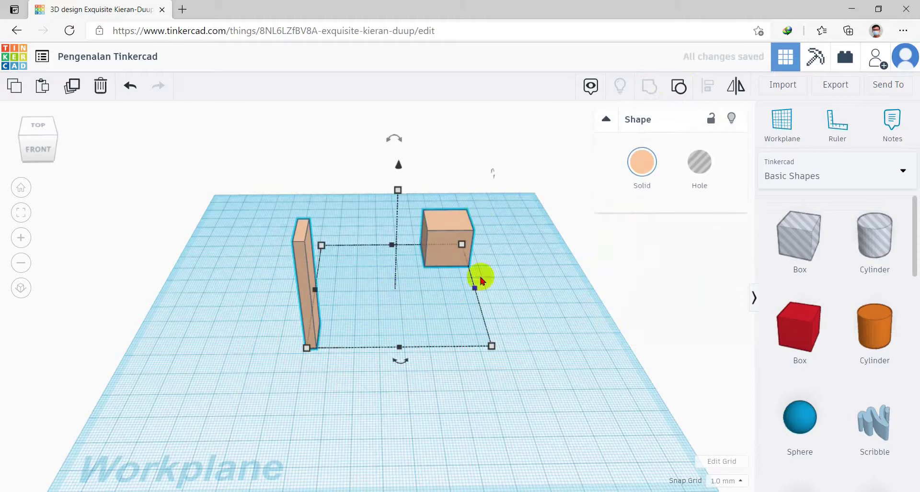
click(682, 90)
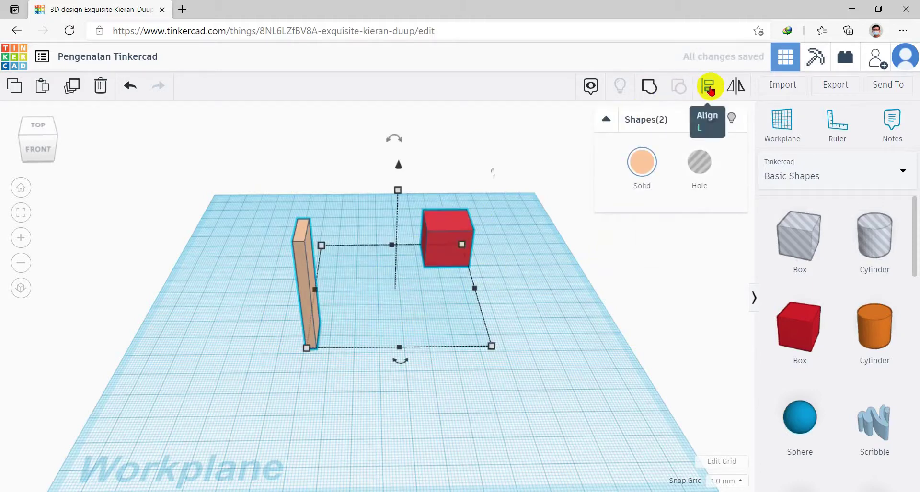
Step: Align the tall thin box and the red box to a shared left-to-right centre and to their middle heights
click(709, 88)
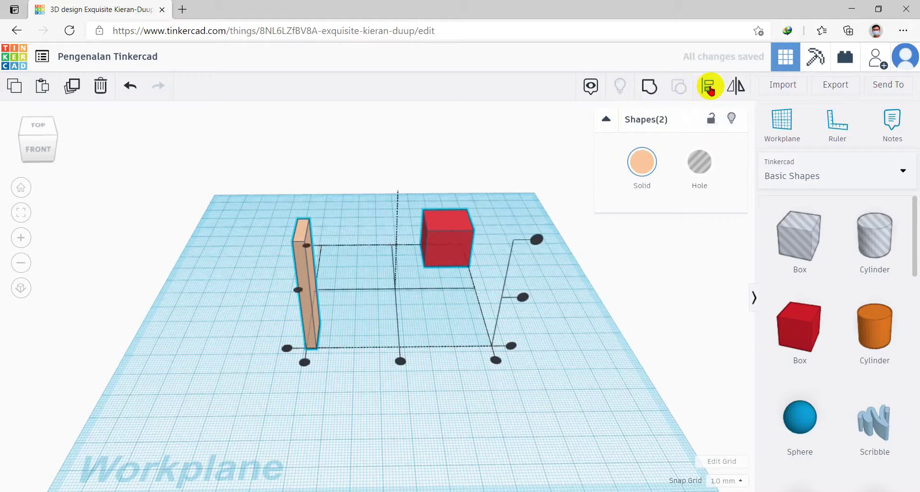
click(401, 361)
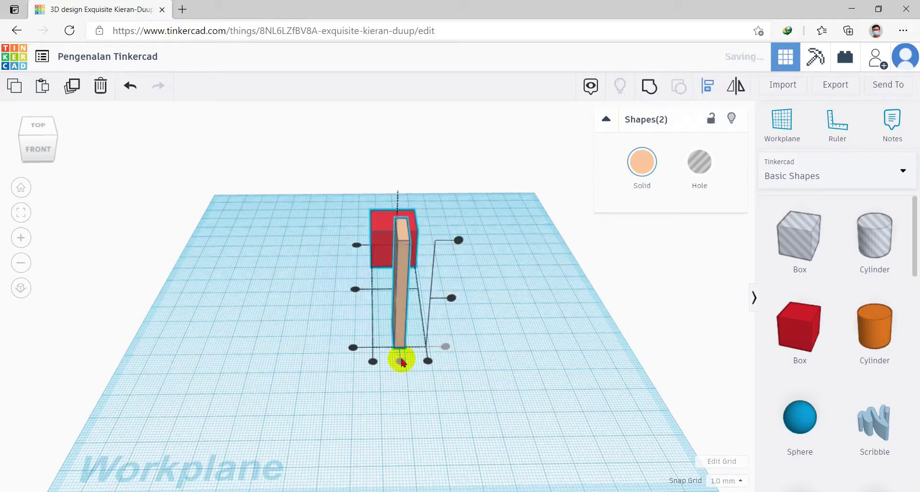
mouse_move(499, 385)
right_down()
mouse_move(662, 395)
mouse_move(530, 416)
mouse_move(502, 411)
mouse_move(499, 400)
right_up()
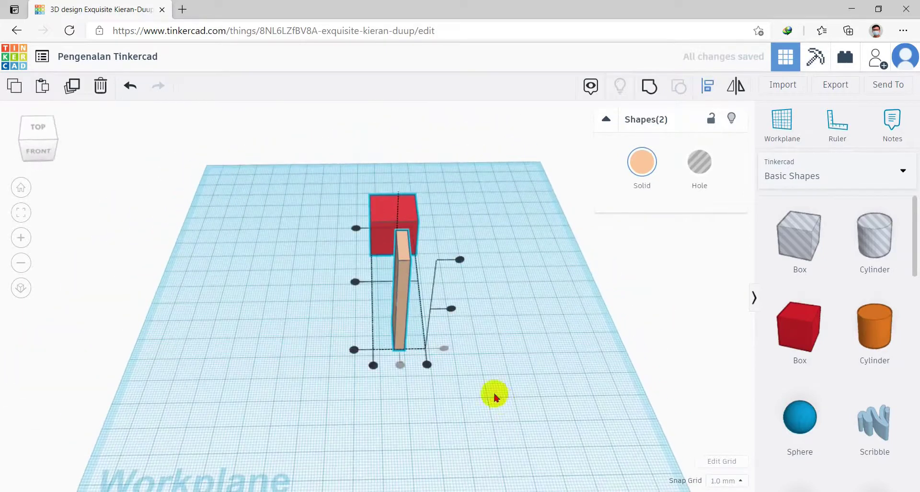
right_drag(450, 362, 453, 305)
click(451, 306)
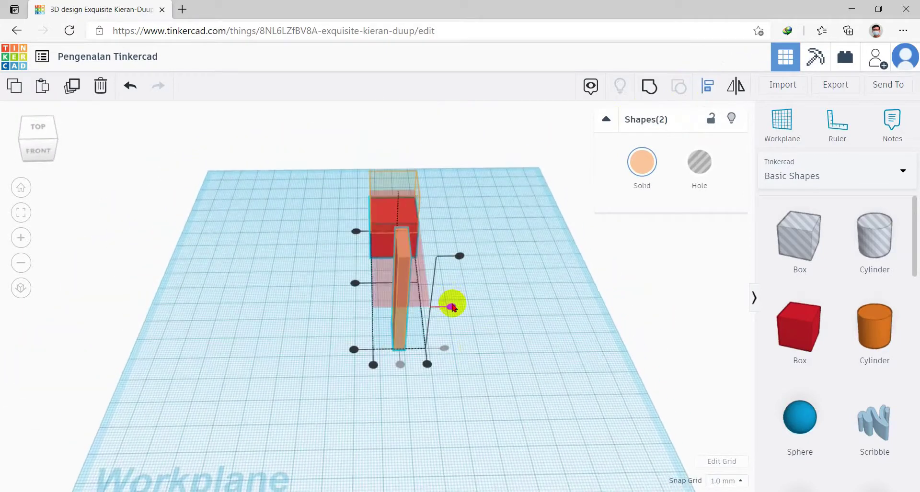
key(Escape)
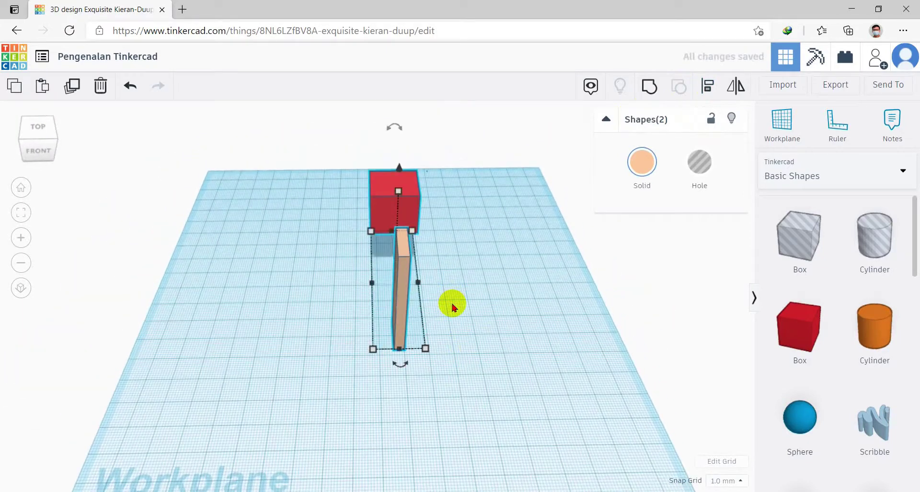
Step: Align the two boxes vertically by their tops and then by their middle heights
click(709, 84)
click(460, 257)
right_drag(503, 304, 554, 242)
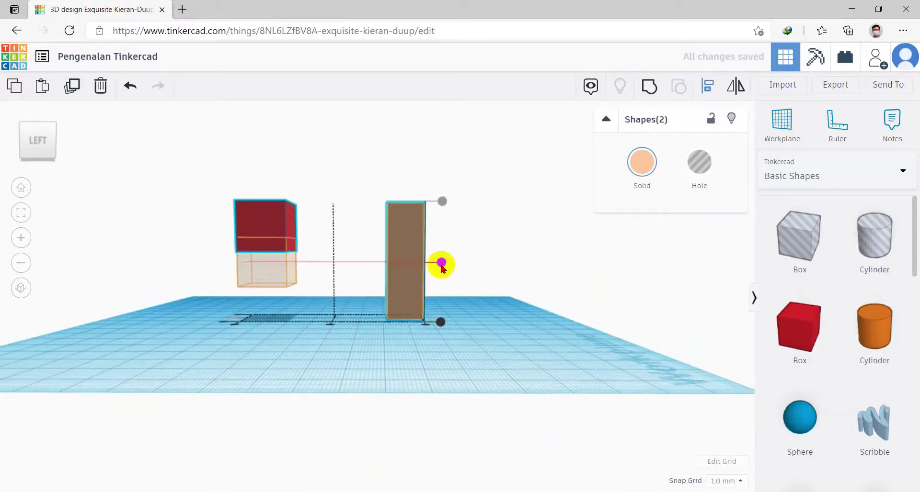
click(440, 263)
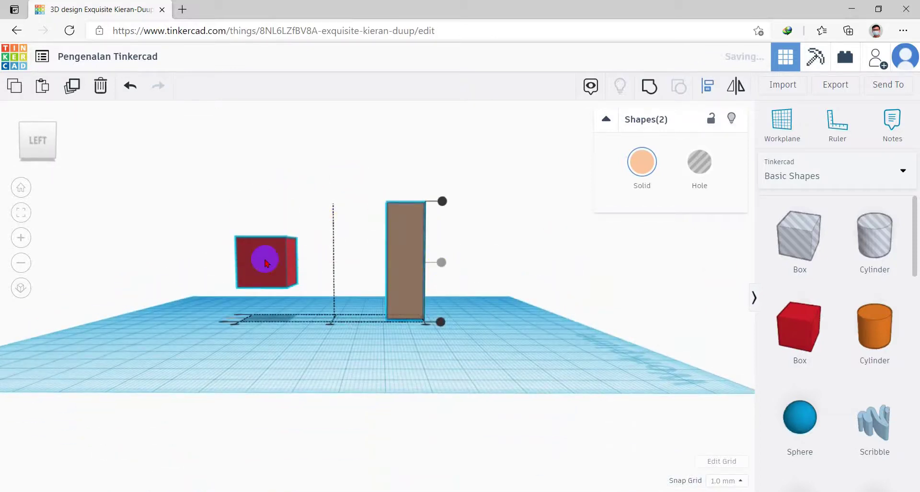
Step: Align the bottoms of both boxes on the workplane and centre them front to back
click(440, 323)
right_drag(509, 341, 338, 310)
click(337, 309)
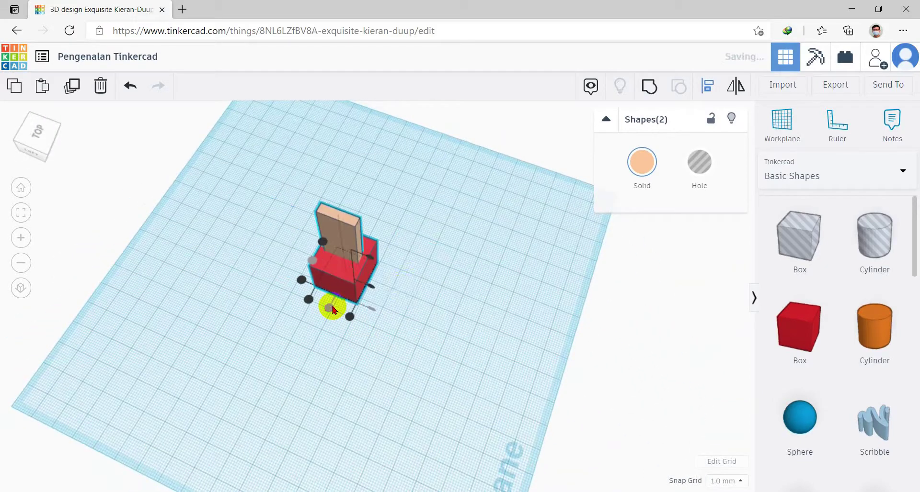
Step: Align the two boxes along their back faces and level their tops
right_drag(468, 293, 381, 251)
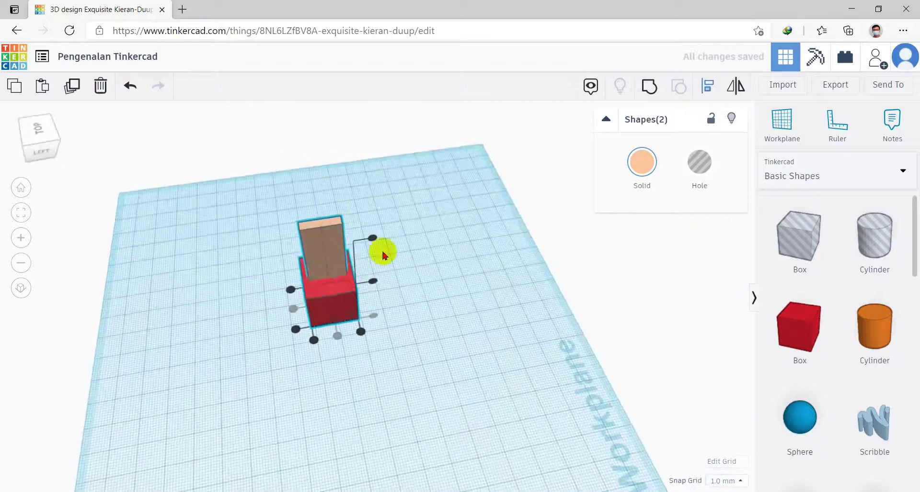
click(318, 342)
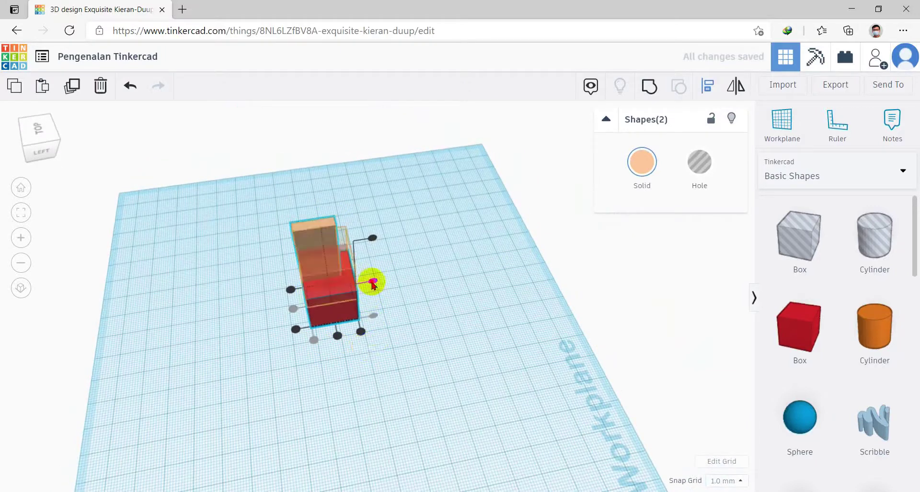
click(372, 288)
click(329, 250)
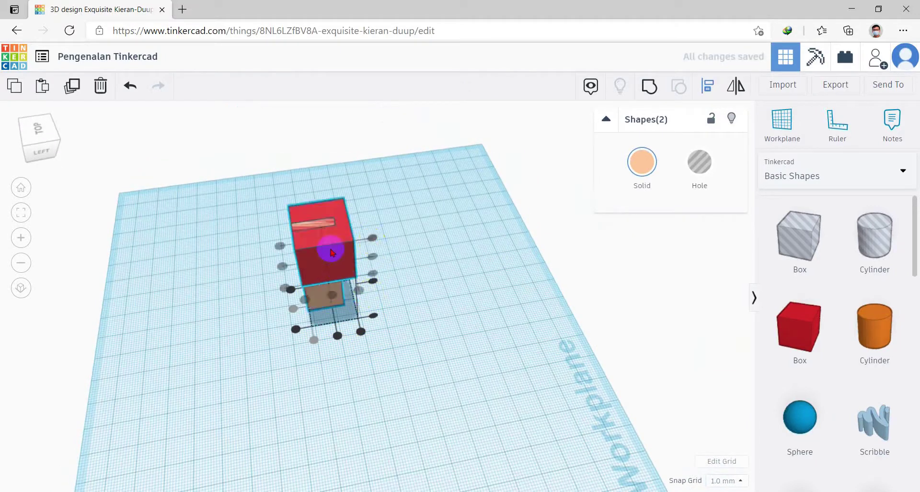
Step: Leave the alignment and move the red box away to the left of the tall thin box
right_drag(388, 282, 339, 302)
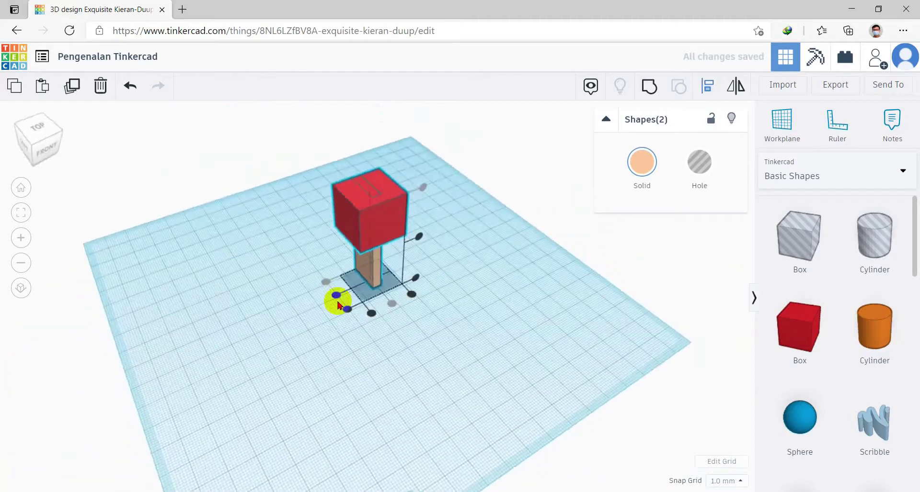
click(456, 298)
right_drag(455, 297, 388, 237)
click(381, 230)
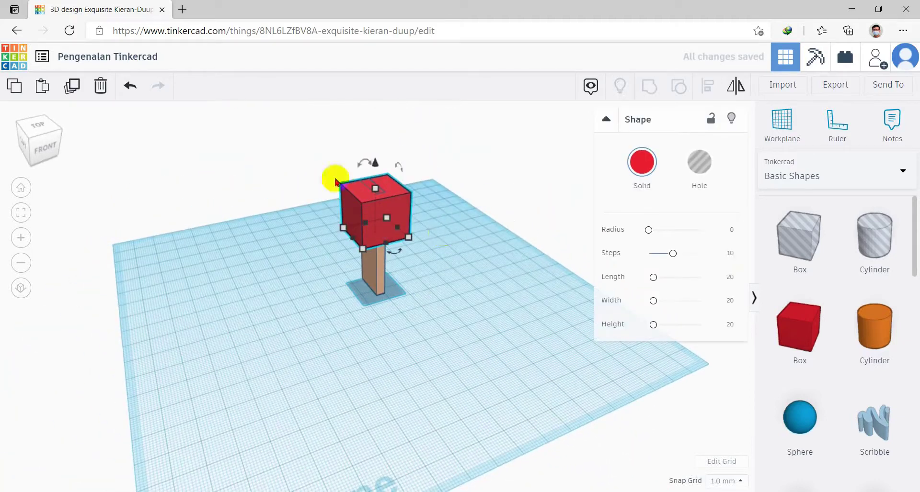
drag(380, 226, 265, 248)
Step: Select both boxes and align them by their front-to-back centres and their middle heights
drag(224, 163, 382, 312)
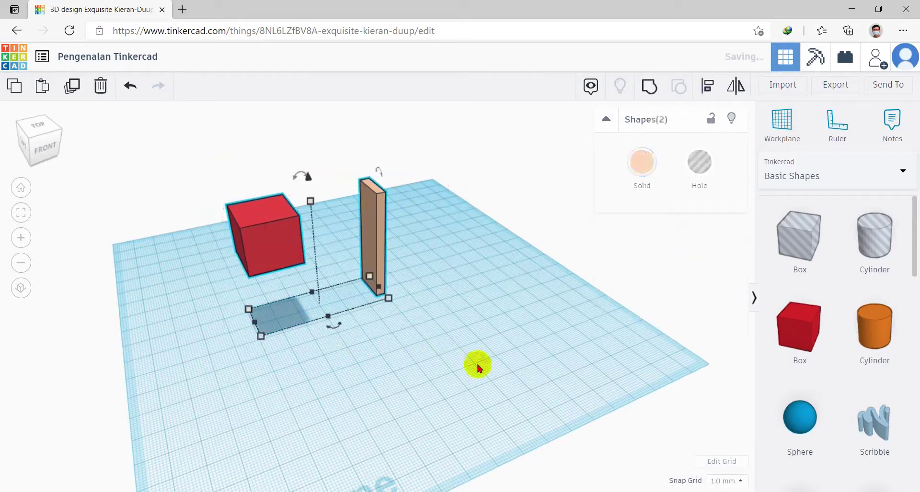
click(706, 88)
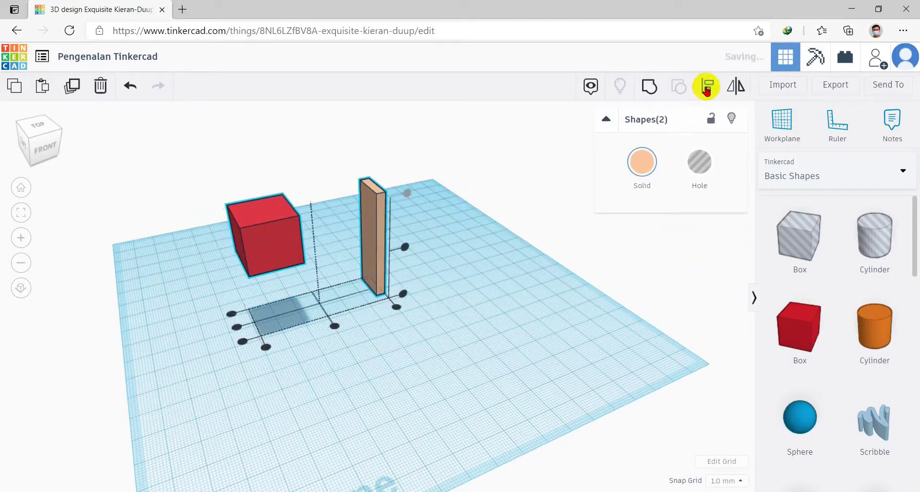
click(333, 327)
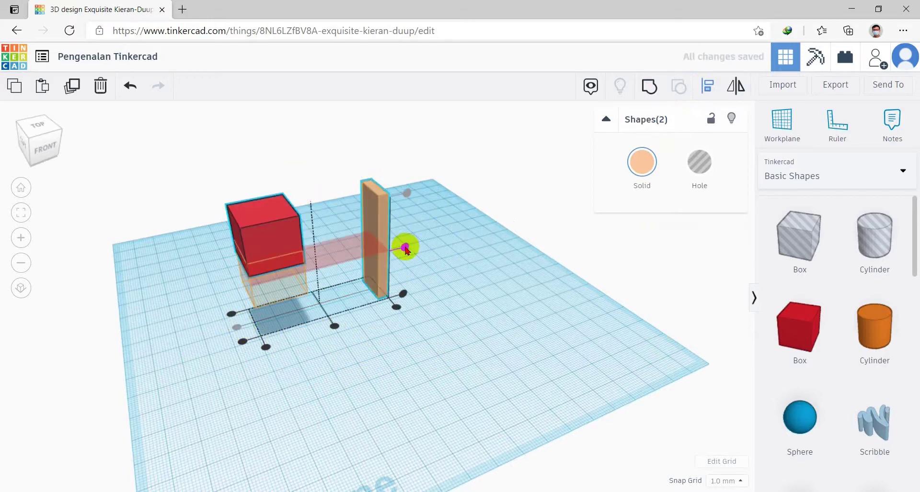
click(405, 249)
right_drag(412, 298, 239, 266)
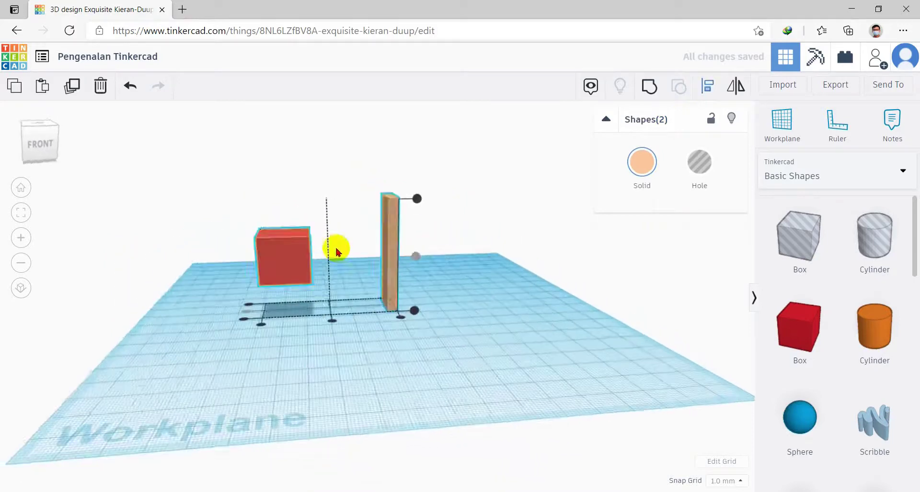
scroll(307, 259, up, 3)
scroll(301, 253, down, 3)
right_drag(300, 254, 331, 375)
Step: Deselect the boxes, place a Roof shape in front of the tall thin box and start mirroring it
click(735, 91)
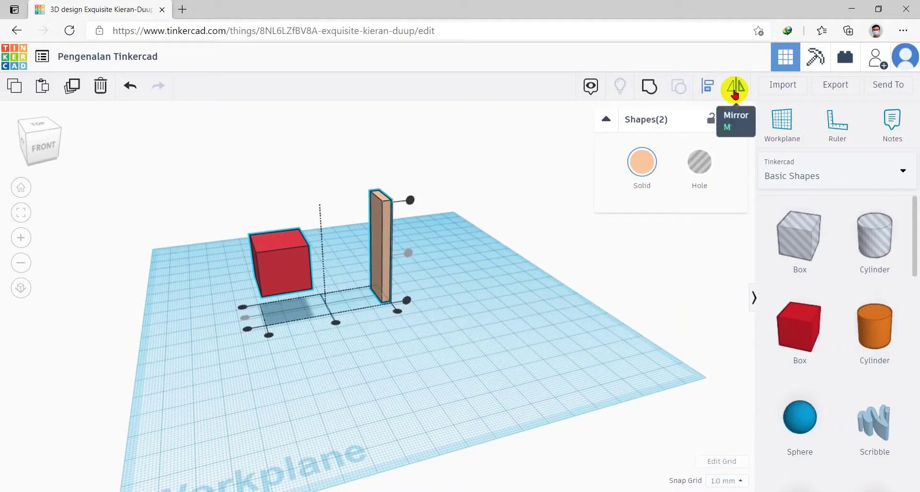
click(551, 240)
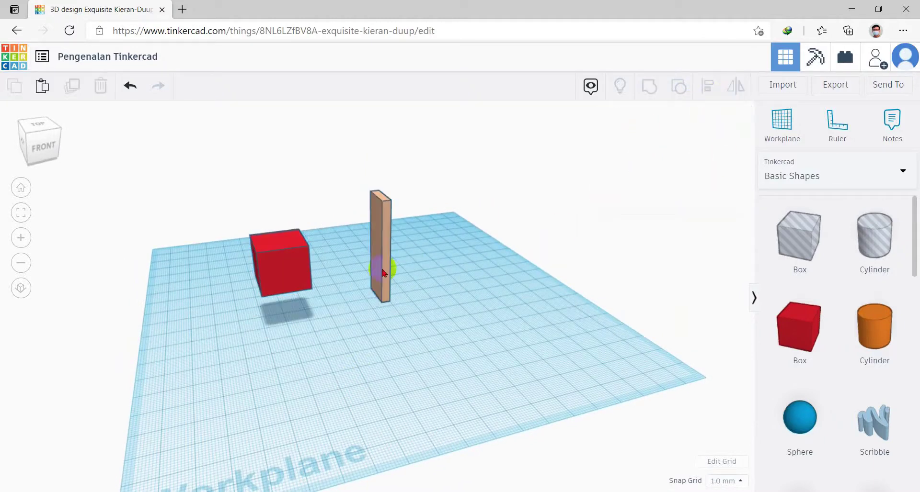
scroll(786, 349, down, 6)
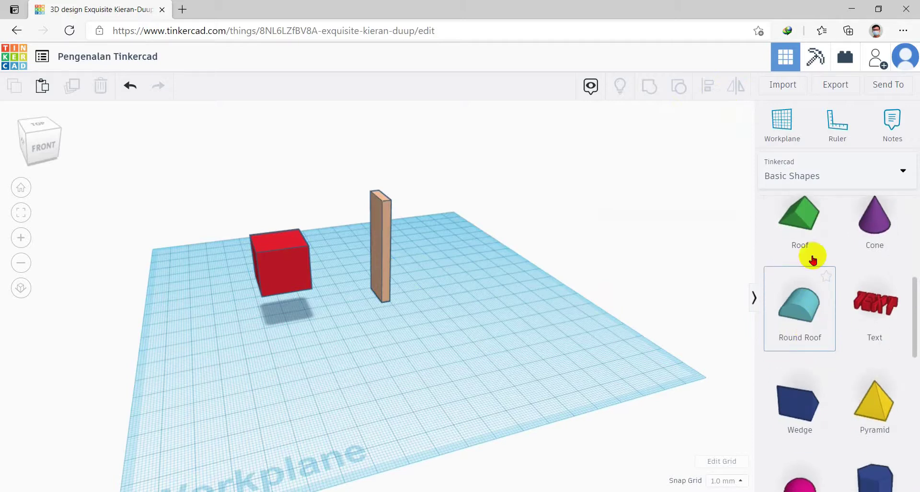
click(421, 336)
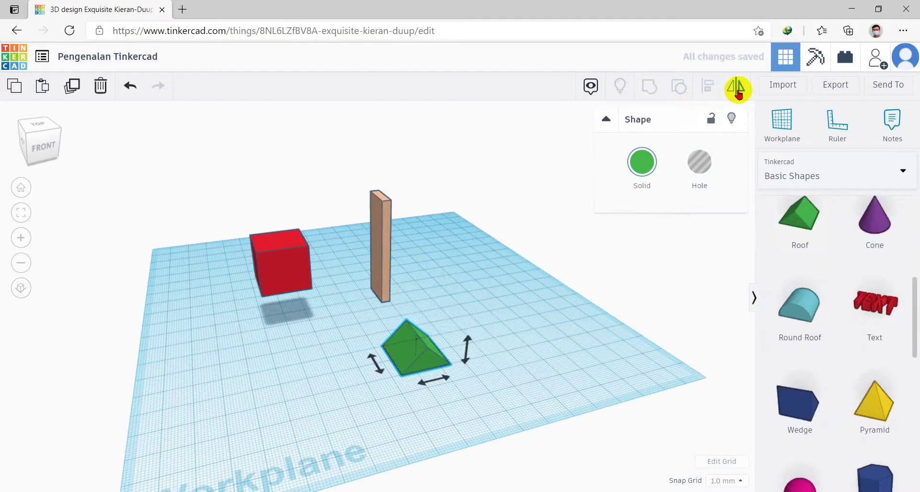
drag(875, 304, 517, 330)
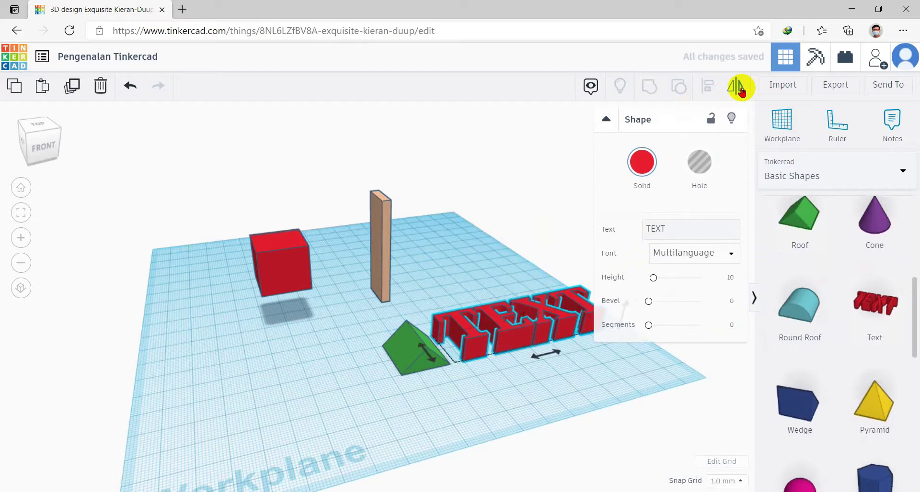
click(605, 120)
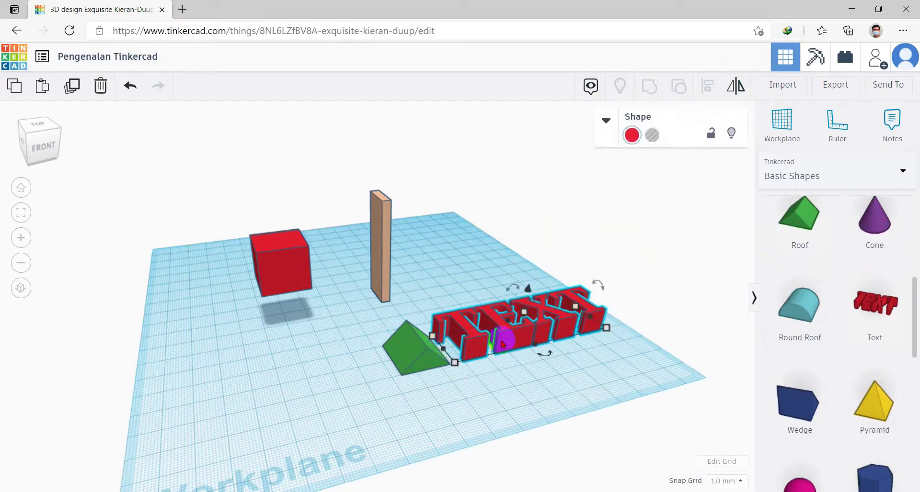
key(Delete)
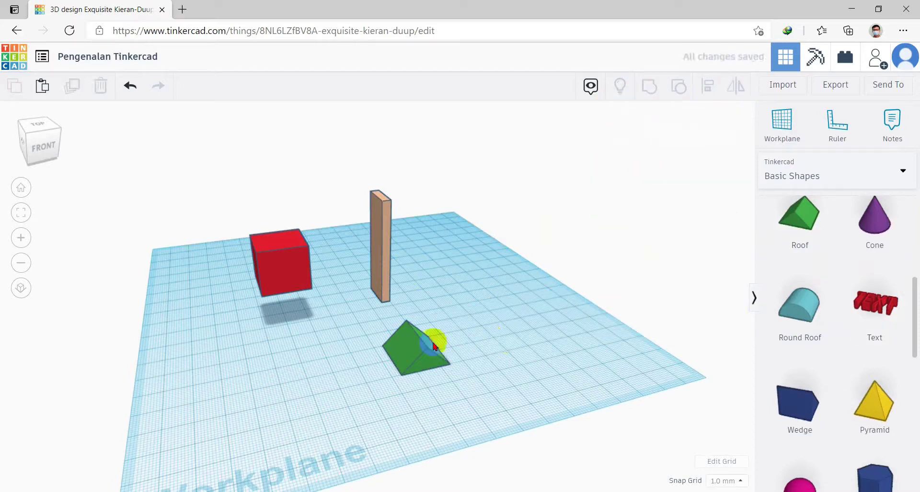
Step: Tilt the green roof shape by rotating it, and mirror it vertically and left to right
click(431, 352)
drag(439, 313, 497, 339)
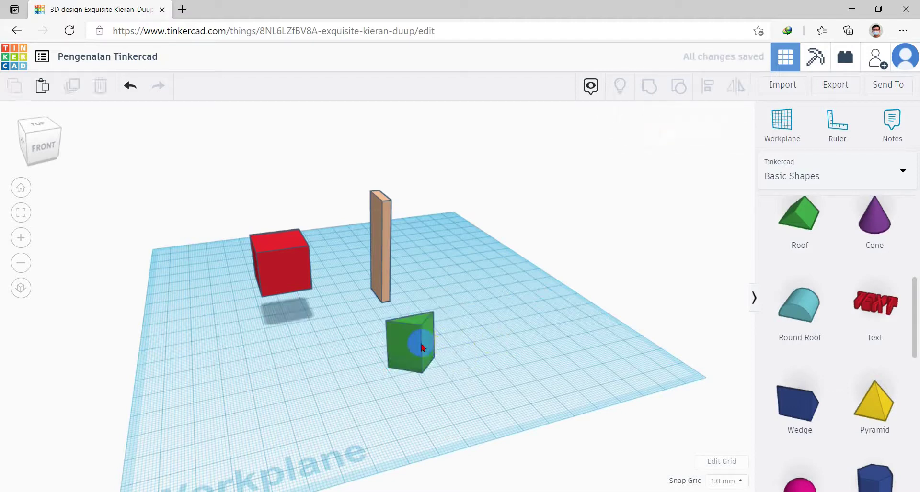
click(735, 88)
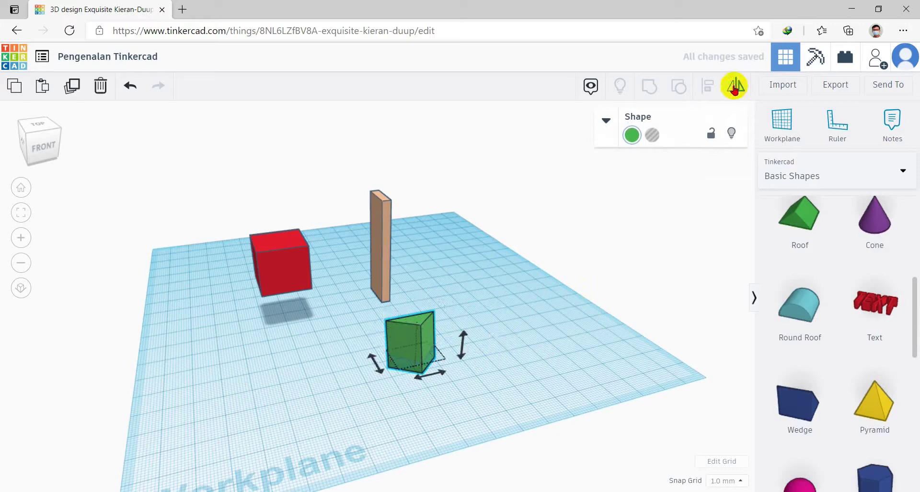
click(464, 340)
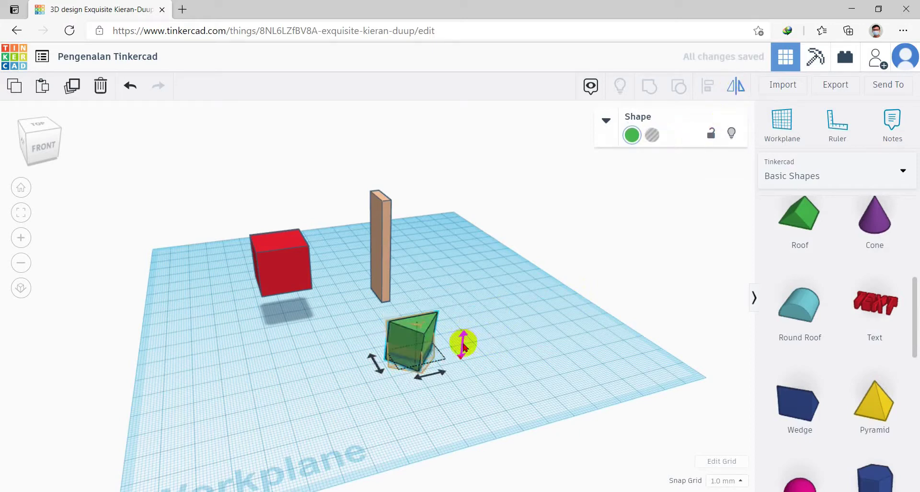
right_drag(432, 374, 594, 353)
right_drag(501, 320, 353, 380)
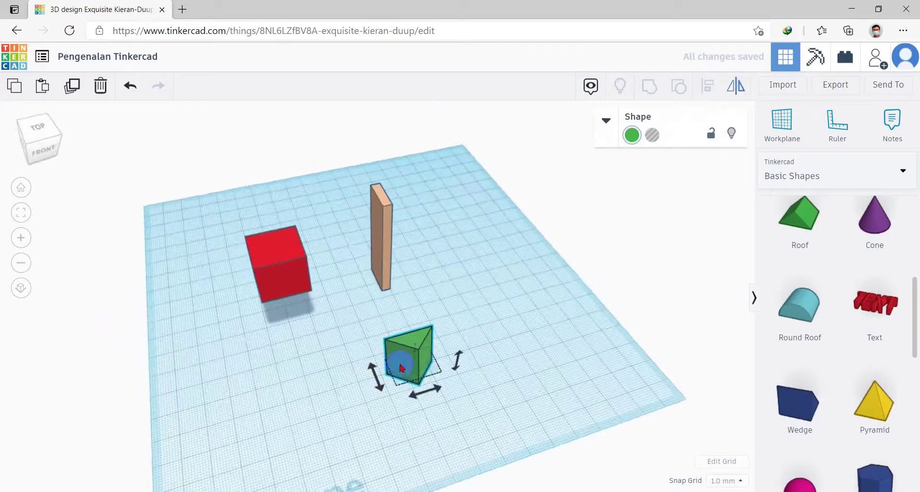
click(434, 393)
Step: Mirror the tilted green roof front to back several times in a row
click(377, 379)
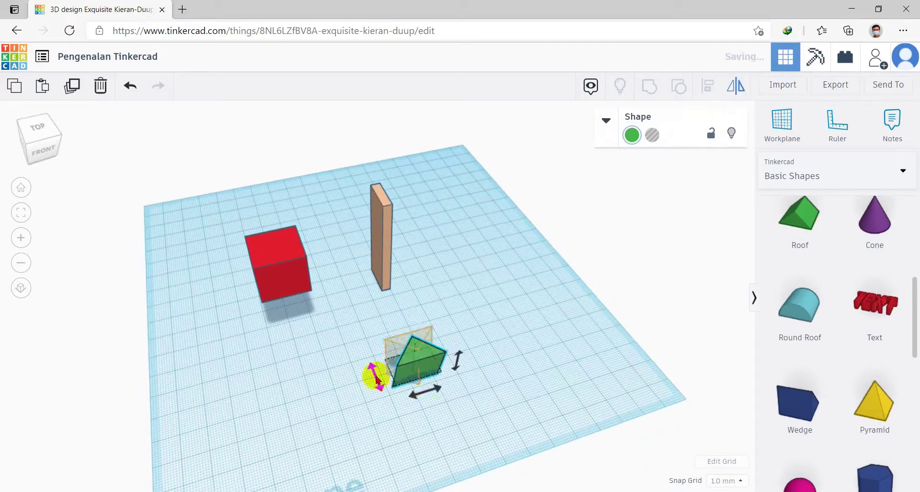
click(377, 379)
click(377, 379)
click(377, 379)
click(377, 379)
click(377, 377)
click(377, 378)
click(377, 377)
click(377, 378)
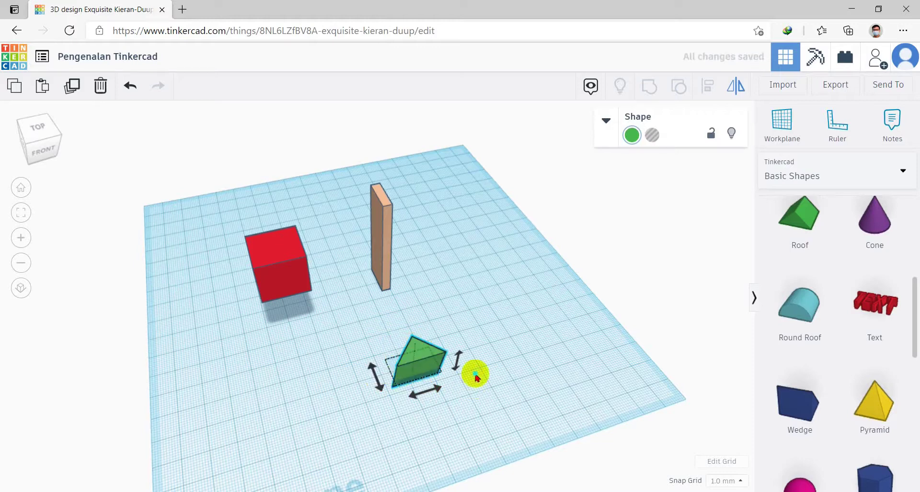
Step: Mirror the green roof vertically several times in a row
right_drag(476, 381, 458, 349)
click(454, 349)
click(454, 350)
click(456, 351)
click(456, 349)
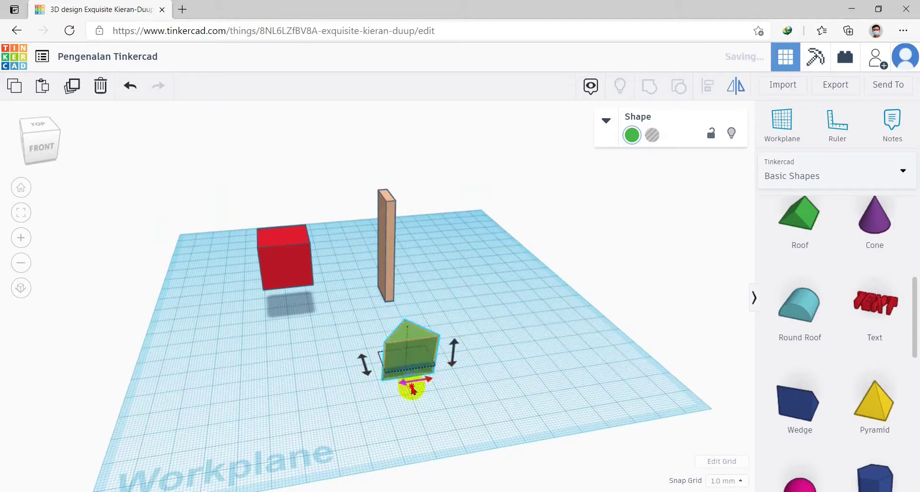
Step: Leave mirroring and move the green roof by about -10.66 and -6.00 mm across the workplane
right_drag(462, 380, 534, 394)
drag(431, 335, 413, 338)
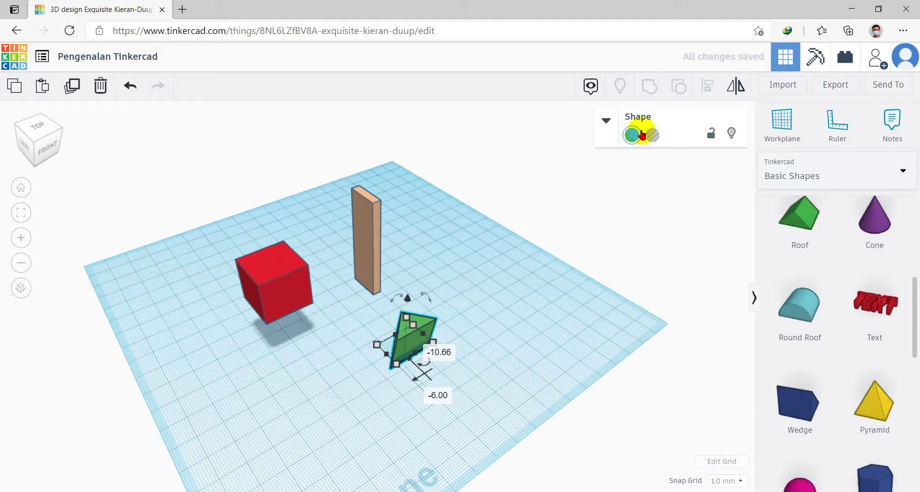
click(605, 124)
click(605, 124)
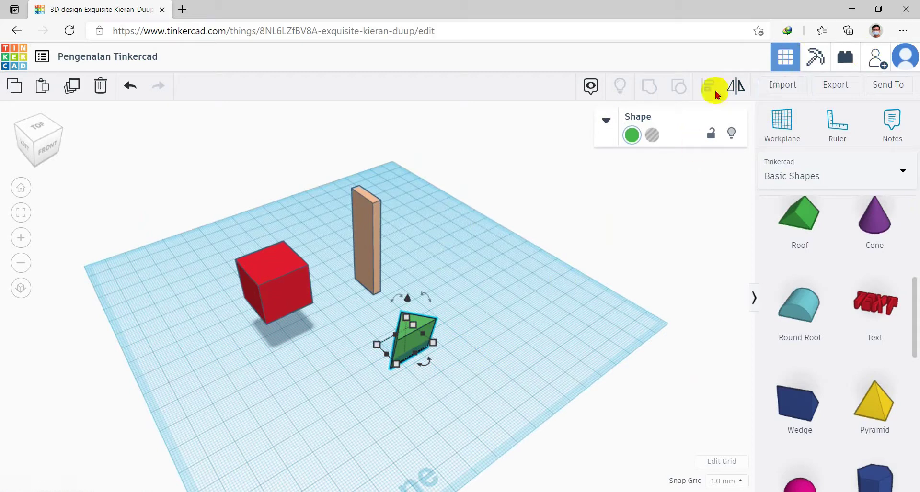
Step: View the design as Minecraft-style blocks from another angle and as a brick model
click(811, 64)
right_drag(561, 304, 275, 376)
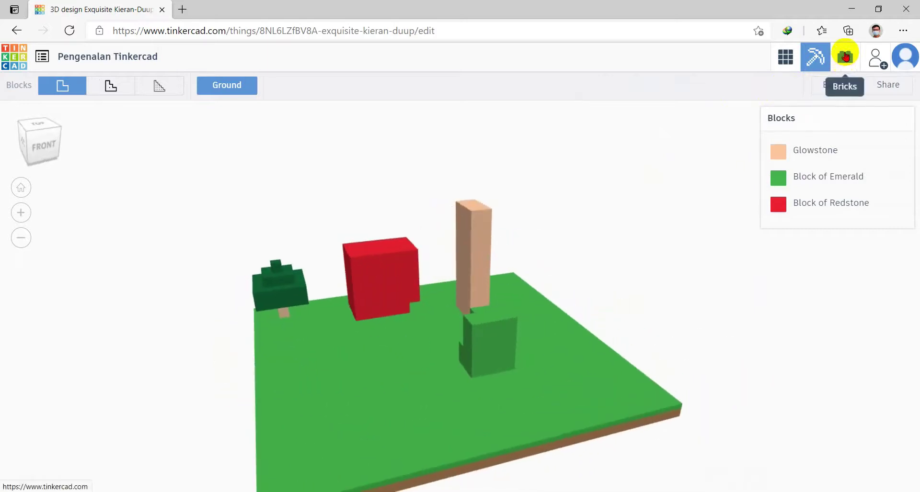
click(845, 57)
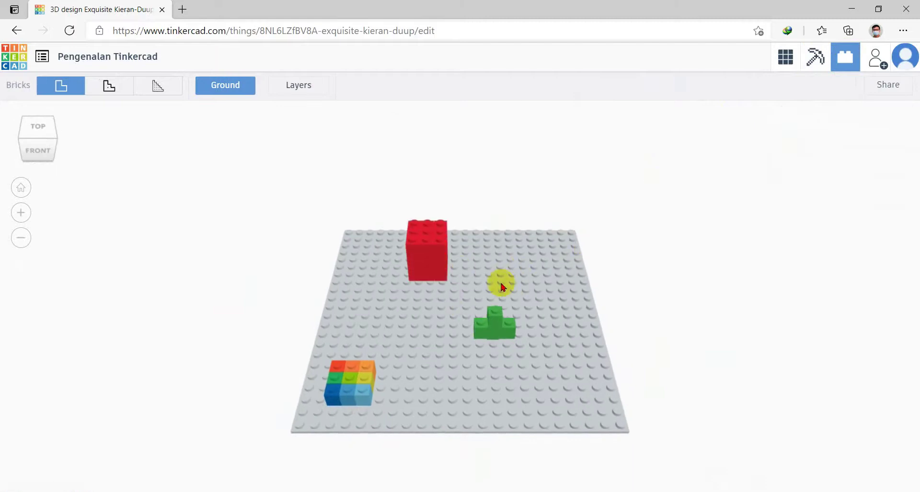
Step: View the brick model from a slightly different angle and return to the 3D design view, seen from the back
mouse_move(633, 297)
right_down()
mouse_move(666, 281)
mouse_move(464, 324)
mouse_move(367, 316)
mouse_move(464, 334)
mouse_move(594, 269)
mouse_move(667, 283)
mouse_move(643, 288)
right_up()
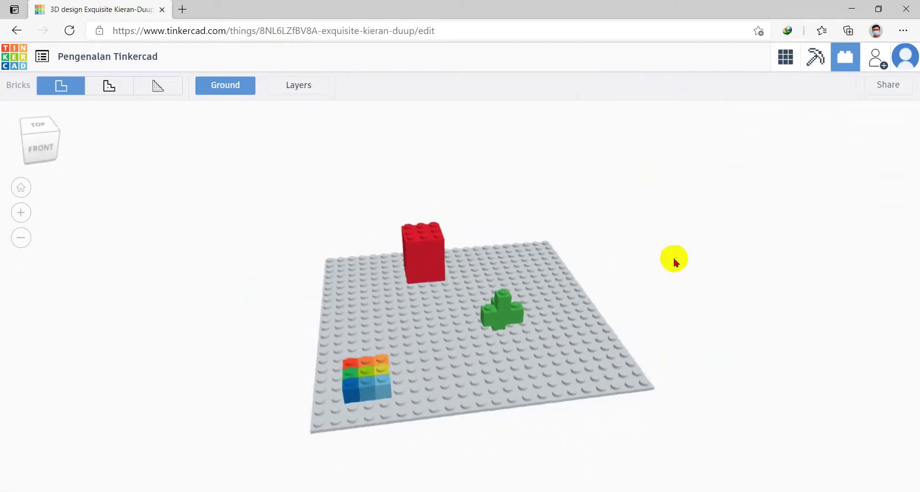
click(779, 67)
right_drag(509, 283, 458, 392)
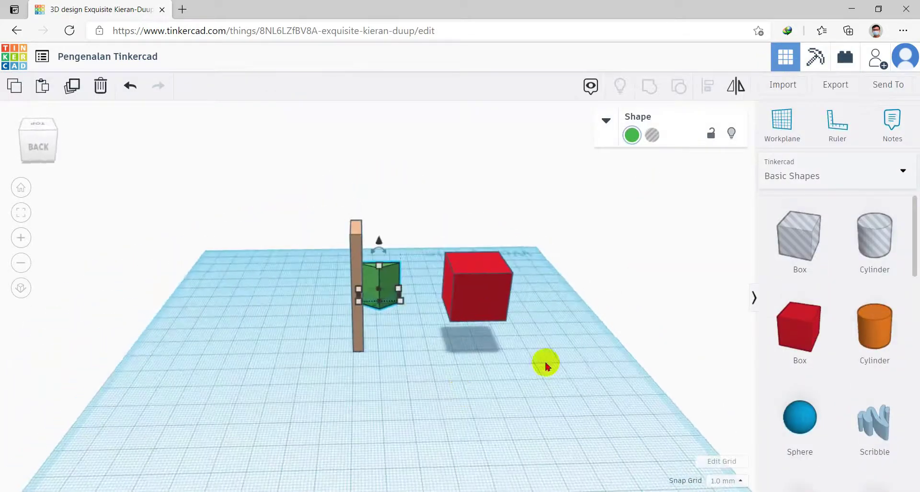
Step: Look at the options for importing shapes and for sending the design to other services, closing each dialog without choosing anything
click(786, 86)
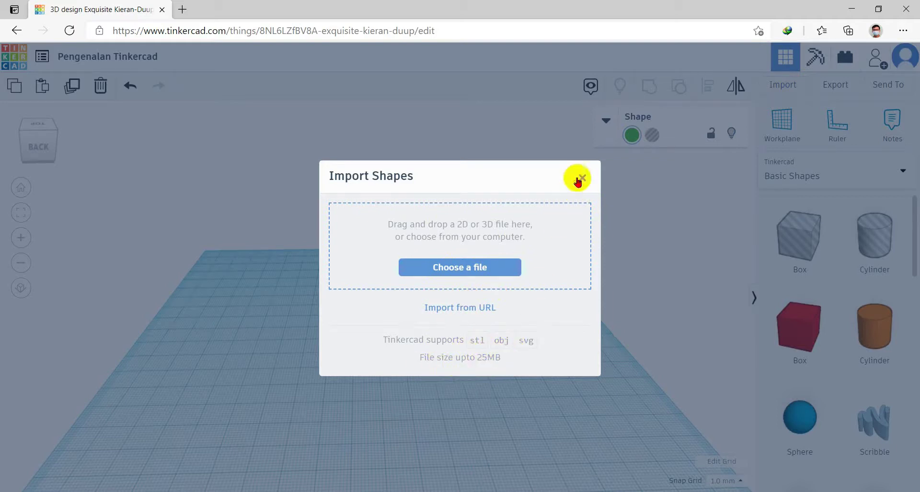
click(583, 180)
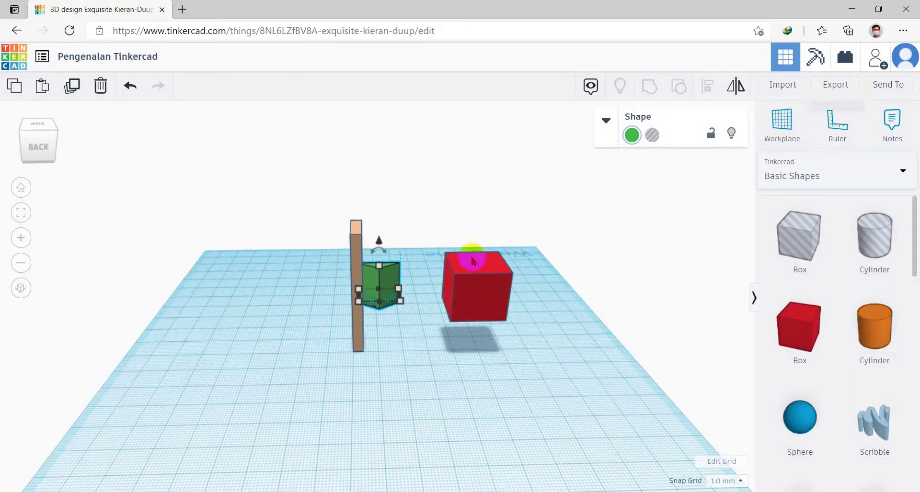
click(883, 84)
scroll(435, 203, down, 4)
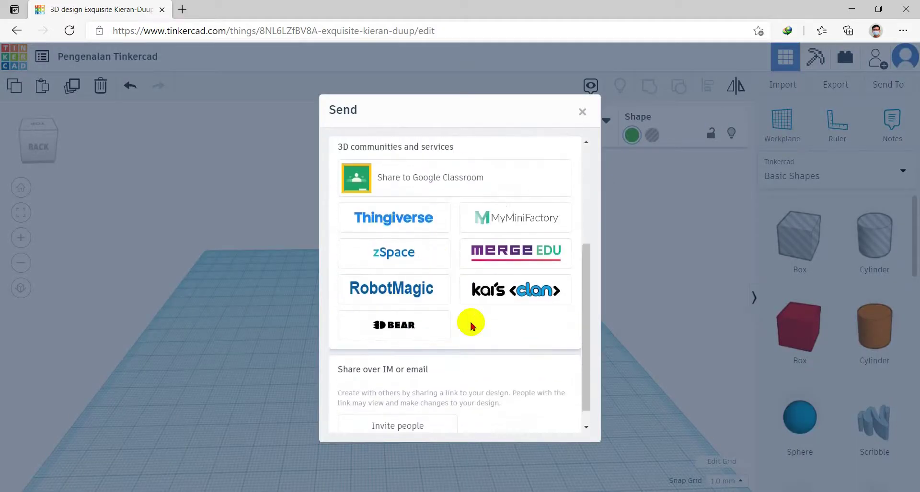
scroll(470, 320, up, 3)
click(582, 111)
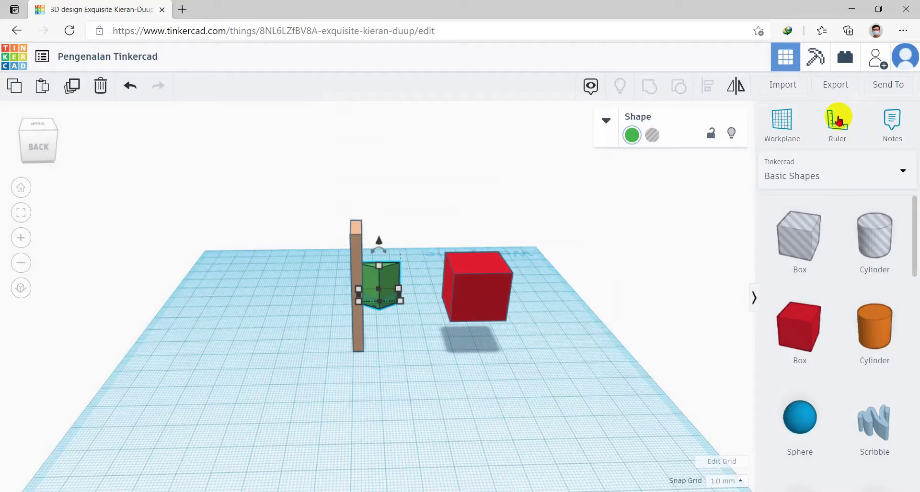
Step: Place the workplane several times on the base grid and on the empty space beside it
click(785, 124)
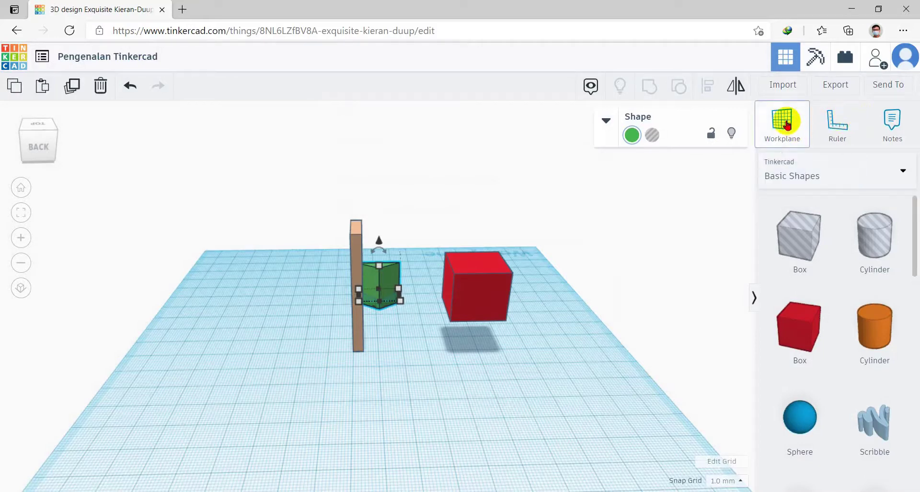
click(786, 123)
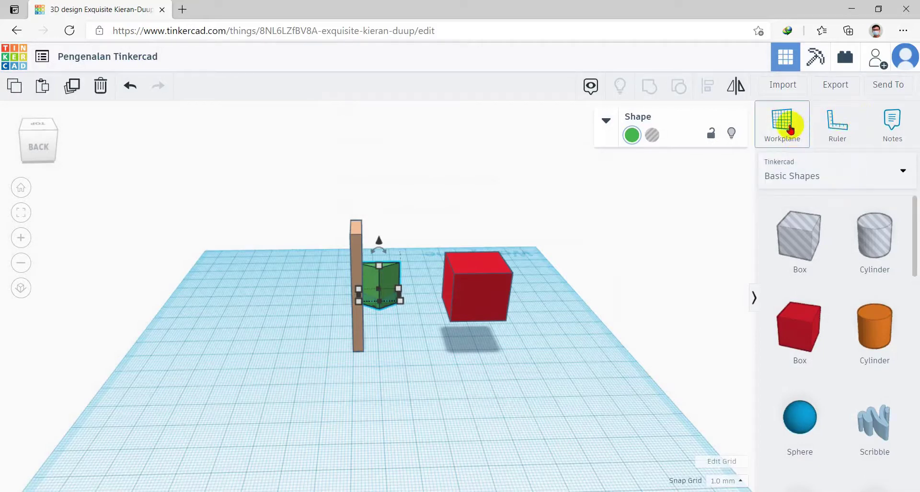
right_drag(600, 283, 622, 280)
click(596, 261)
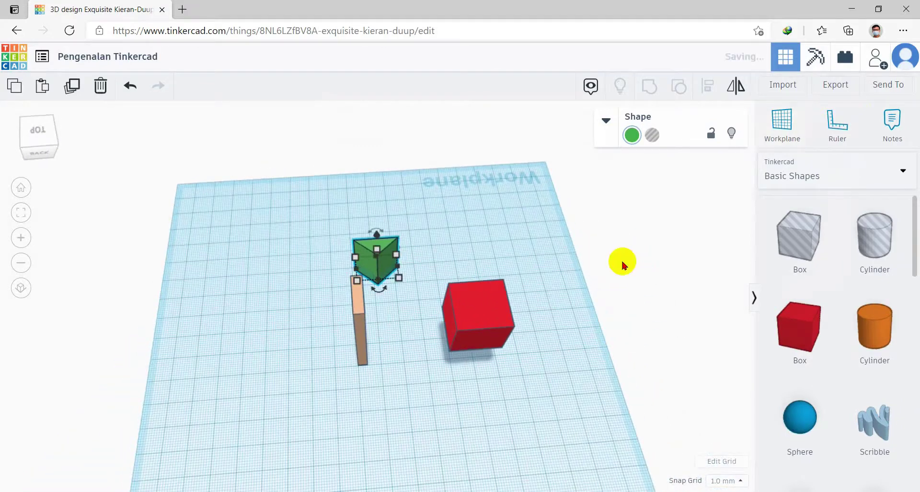
click(780, 144)
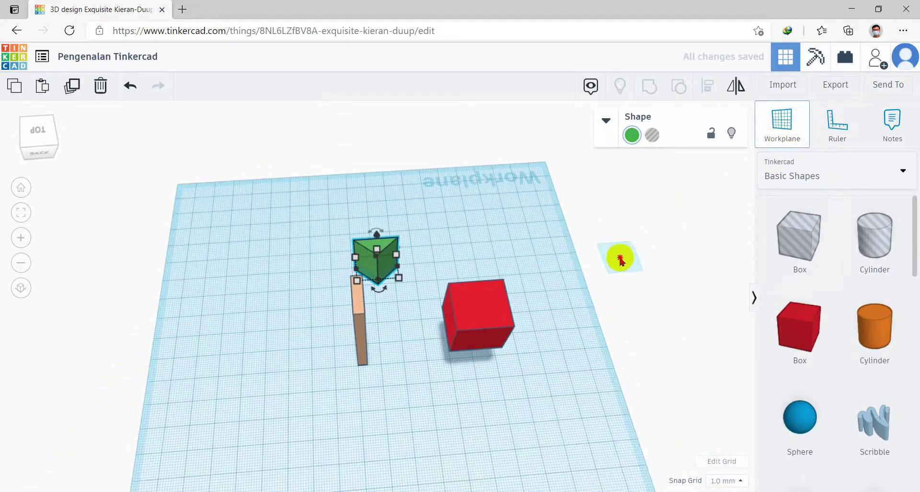
click(530, 273)
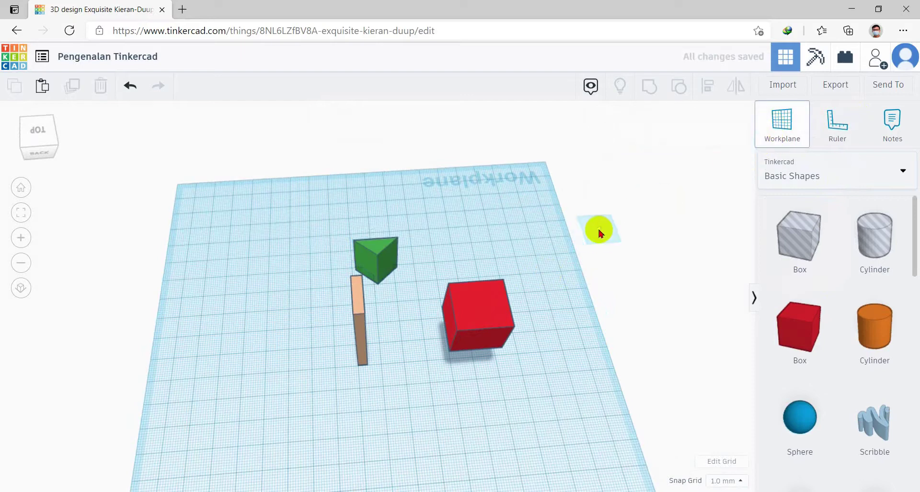
right_drag(598, 228, 657, 301)
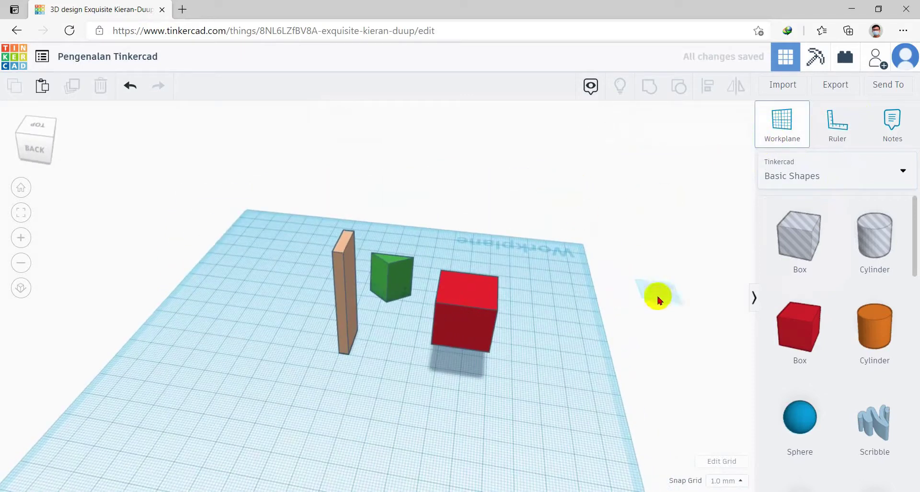
click(782, 125)
click(629, 309)
right_drag(585, 304, 271, 308)
click(778, 133)
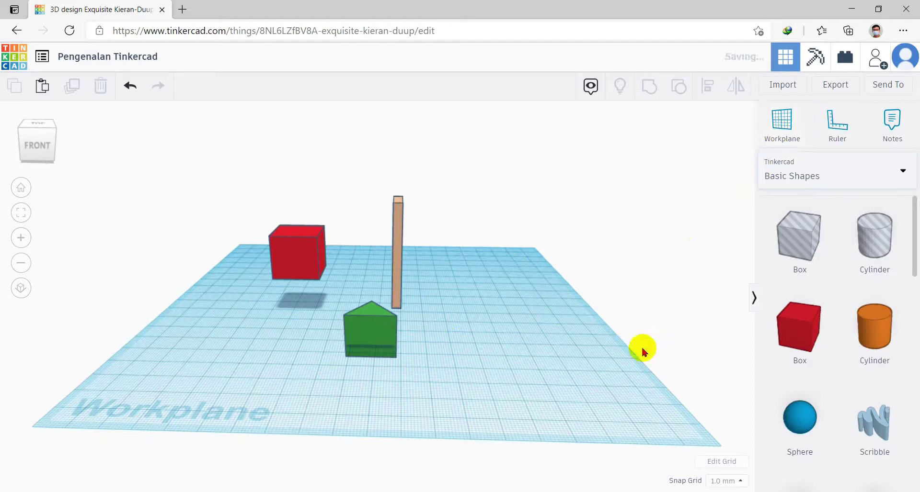
click(611, 336)
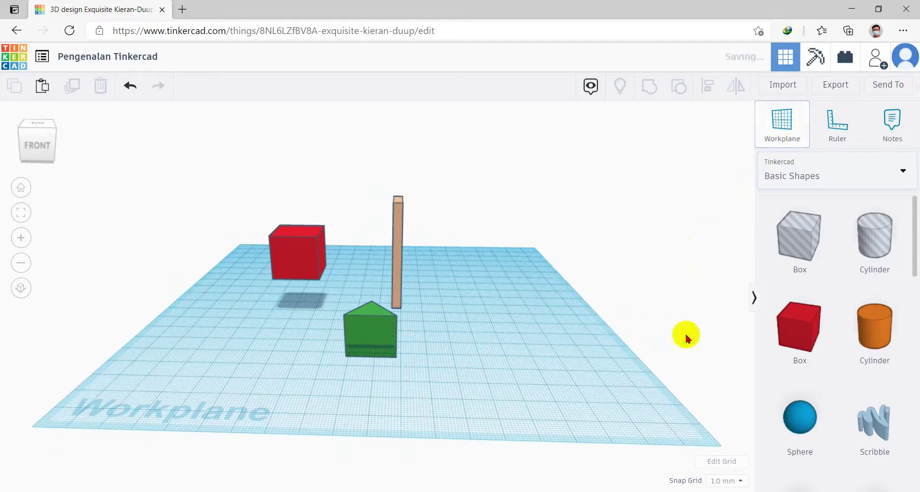
Step: Place the workplane on the front face of the brown slab and on the front face of the tilted green roof
click(764, 148)
click(400, 293)
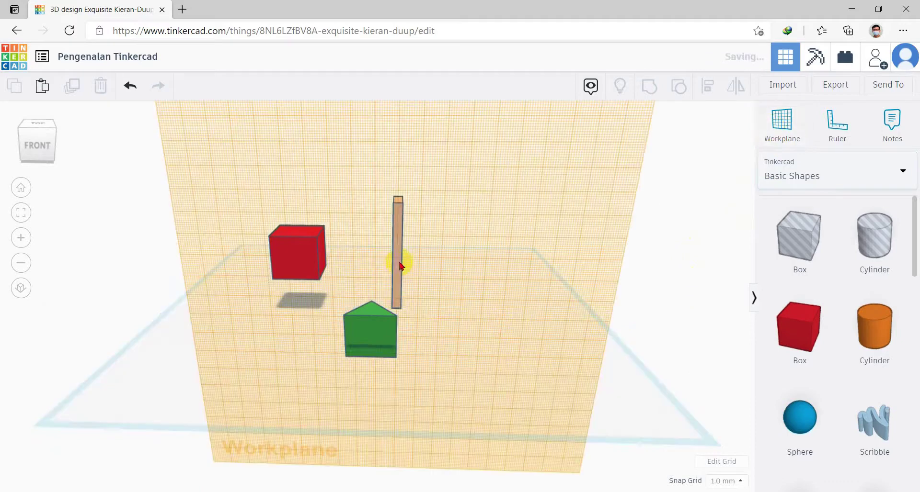
right_drag(408, 258, 764, 211)
click(786, 121)
click(360, 348)
right_drag(432, 330, 349, 313)
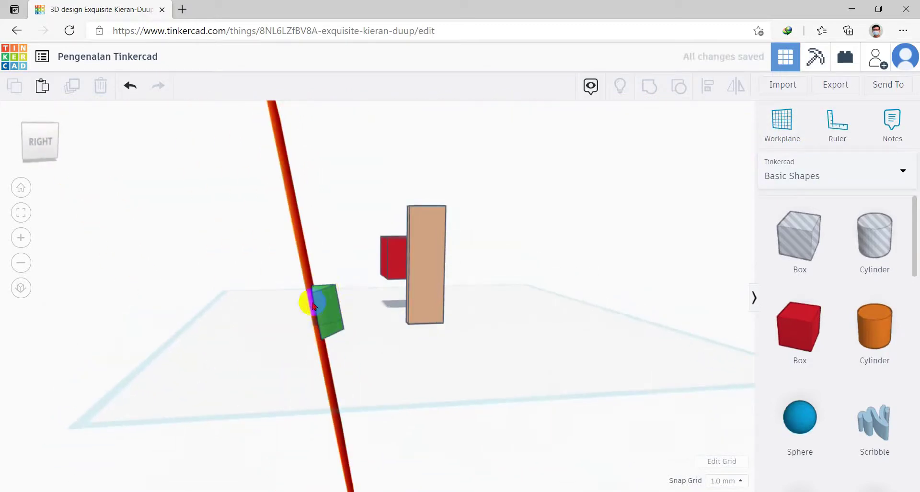
Step: Place the workplane on the back face of the red box and on its underside
right_drag(524, 295, 287, 328)
click(782, 122)
click(497, 288)
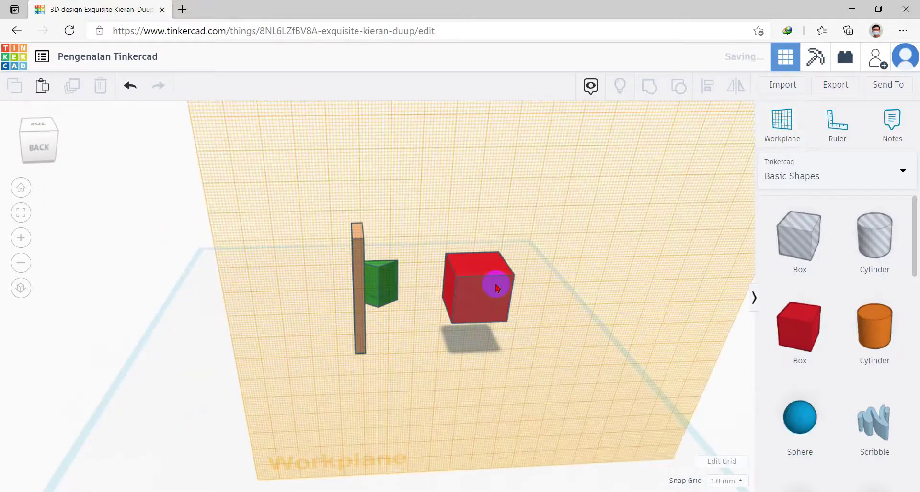
right_drag(630, 312, 717, 296)
right_drag(571, 295, 662, 248)
right_drag(776, 136, 447, 328)
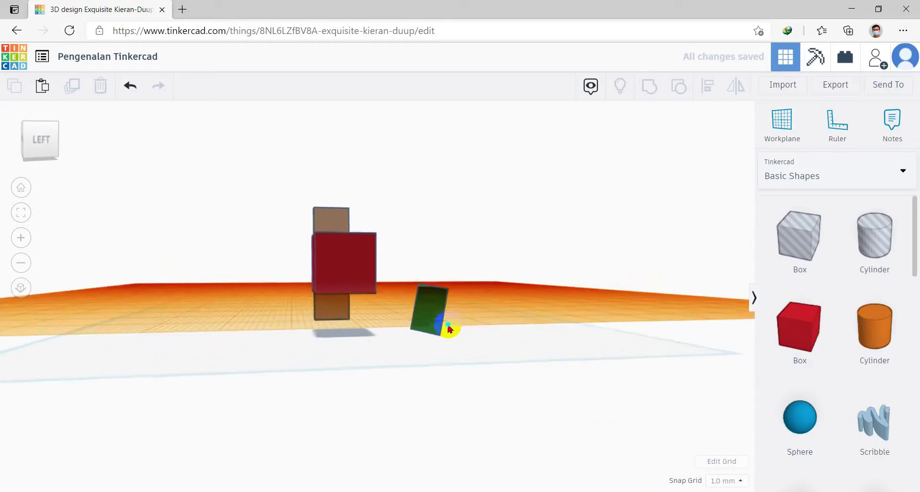
Step: Reset the workplane to the base grid by placing it away from the shapes
click(792, 129)
click(570, 357)
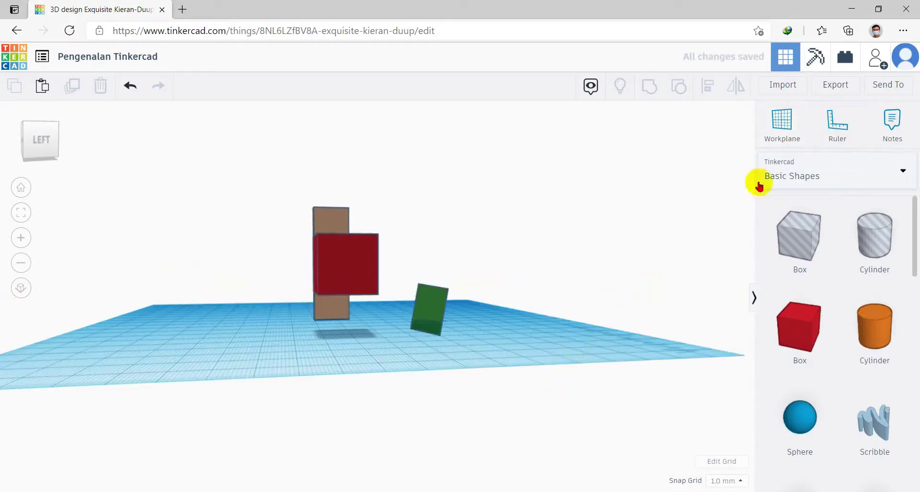
click(790, 136)
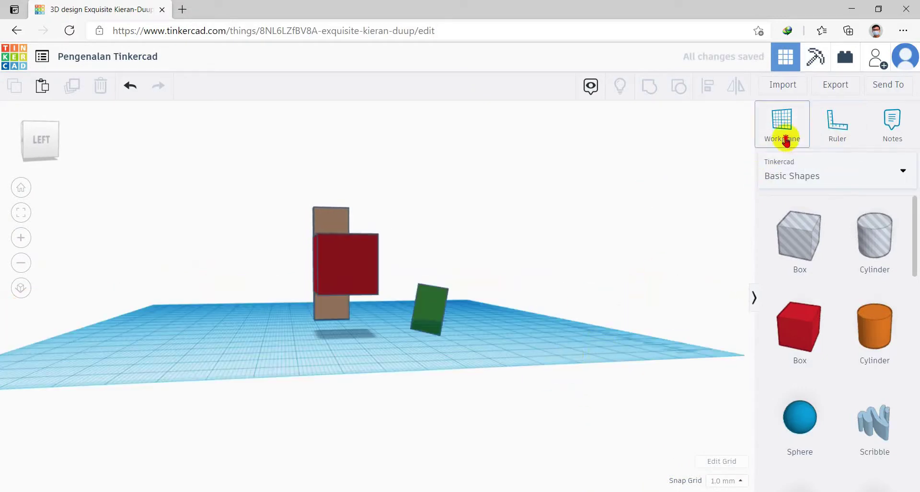
click(495, 353)
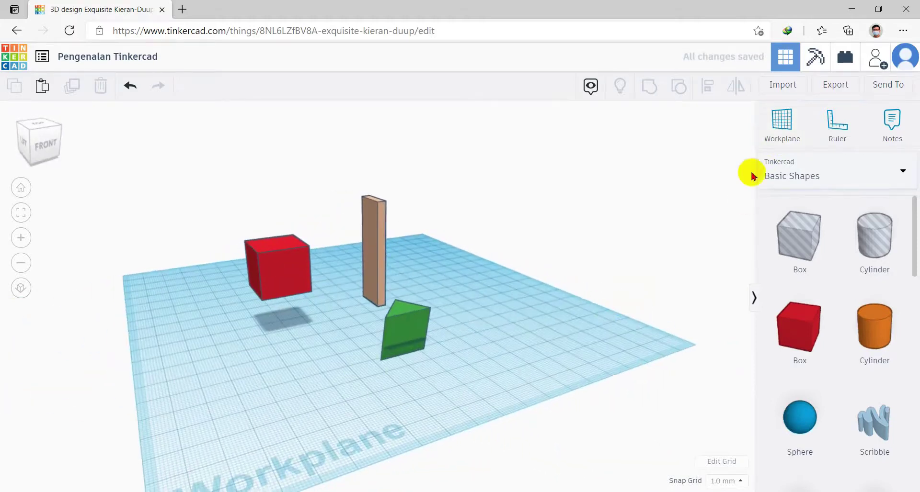
Step: Place the workplane on the green roof's tilted front face and return it to the base grid
click(777, 139)
click(411, 330)
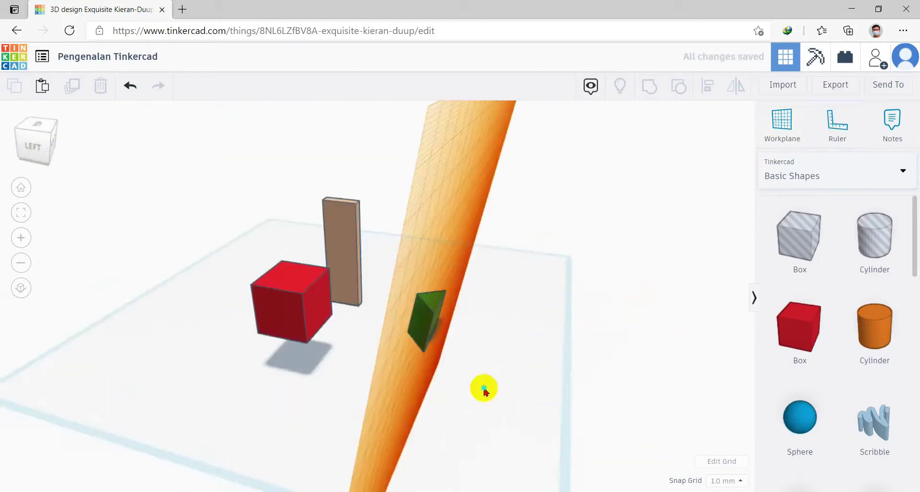
click(780, 128)
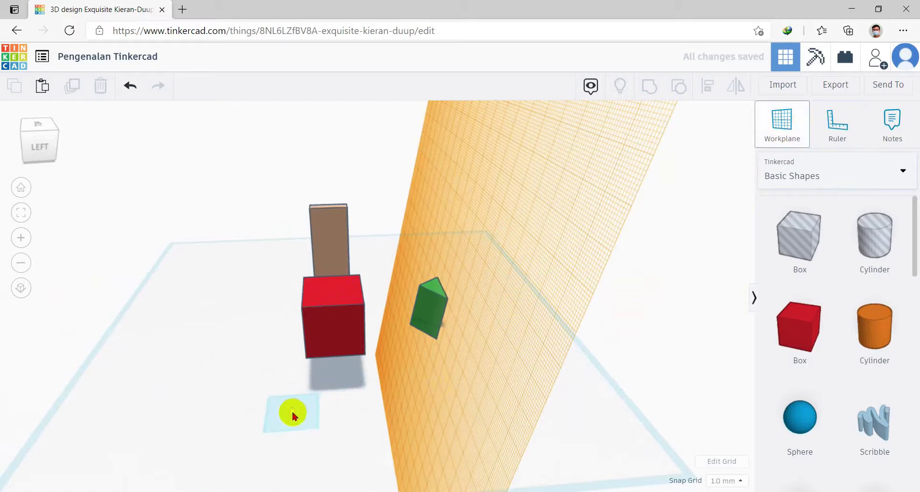
click(292, 415)
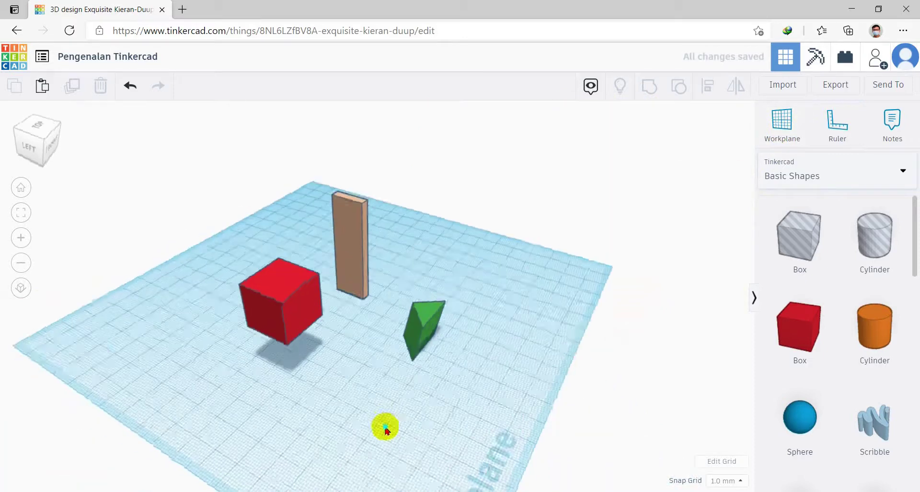
Step: Place a ruler on the workplane near the green roof and move the red box to 77.00 and 12.00 mm from its origin
click(837, 129)
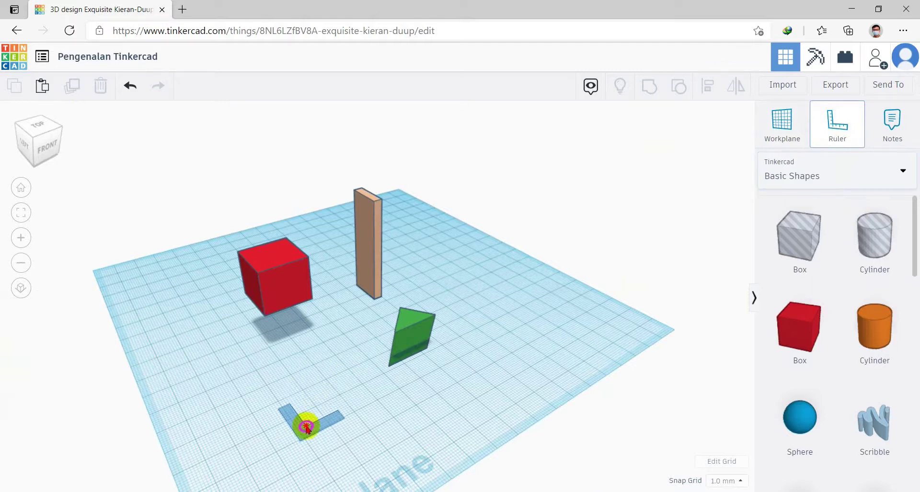
click(315, 411)
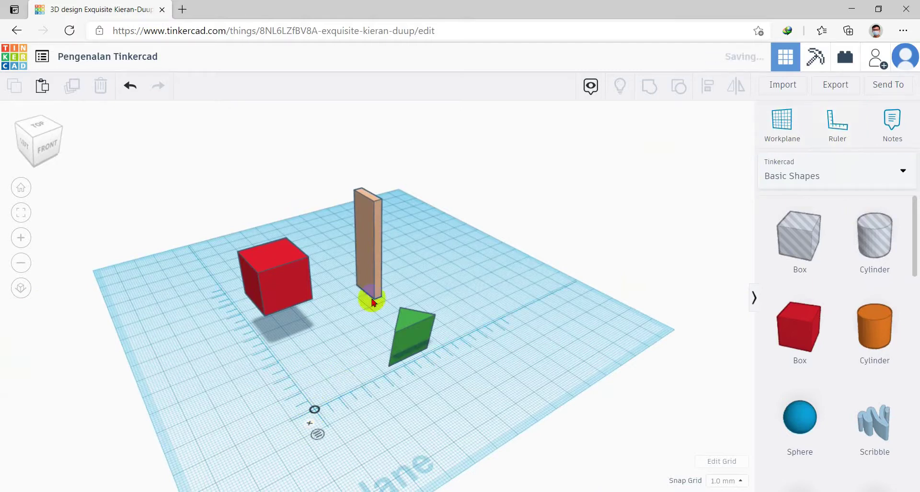
right_drag(430, 422, 533, 398)
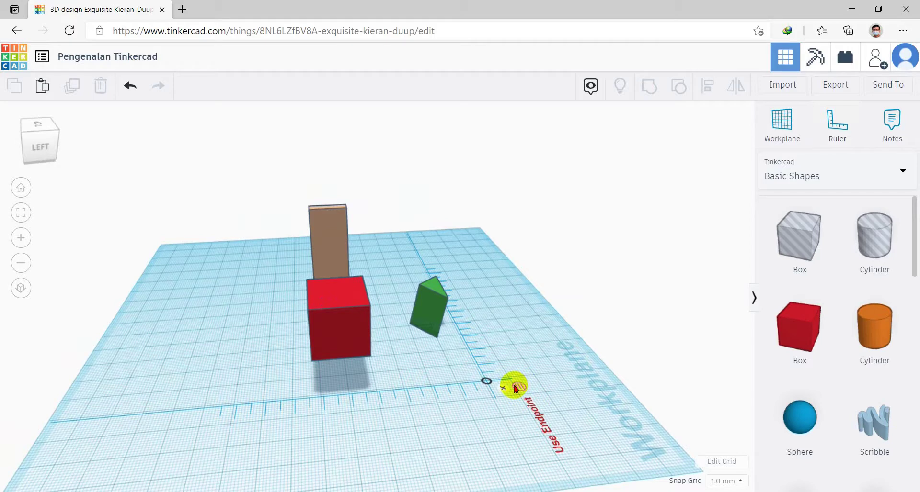
drag(350, 335, 219, 311)
drag(262, 311, 244, 317)
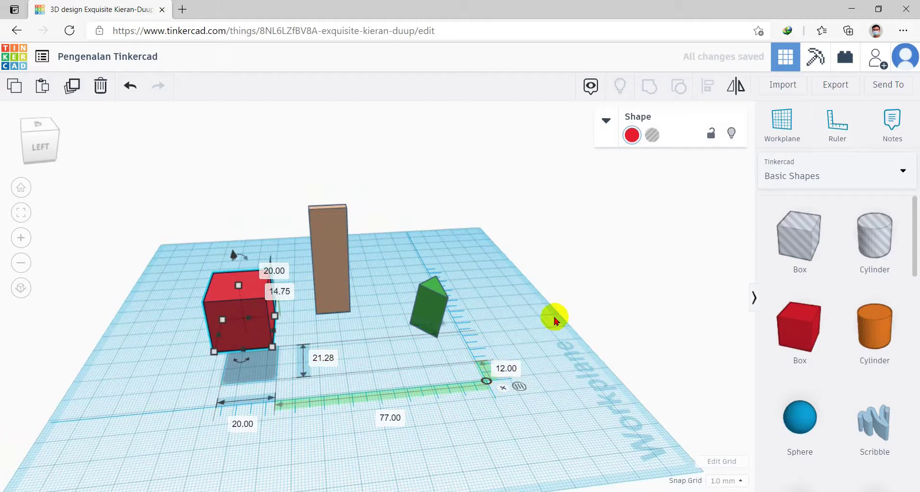
Step: Add a box hole beside the ruler's origin and stretch it to 80.00 mm long
drag(745, 263, 269, 383)
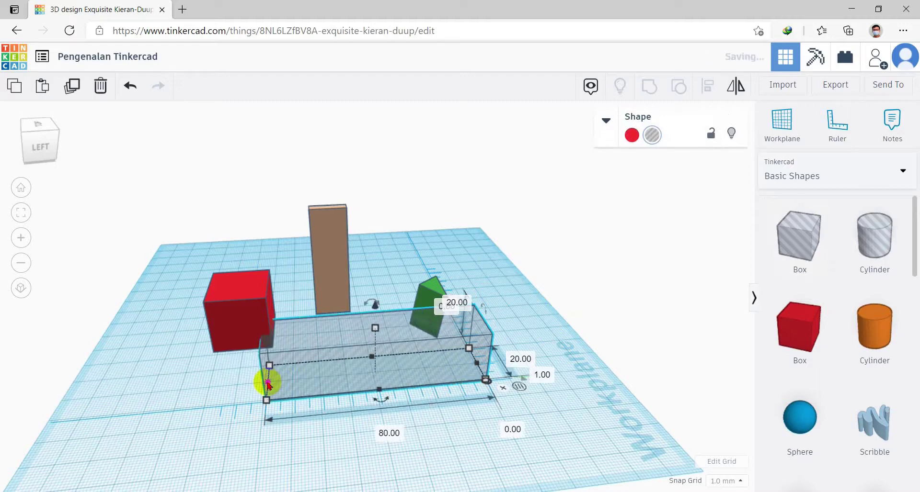
click(550, 398)
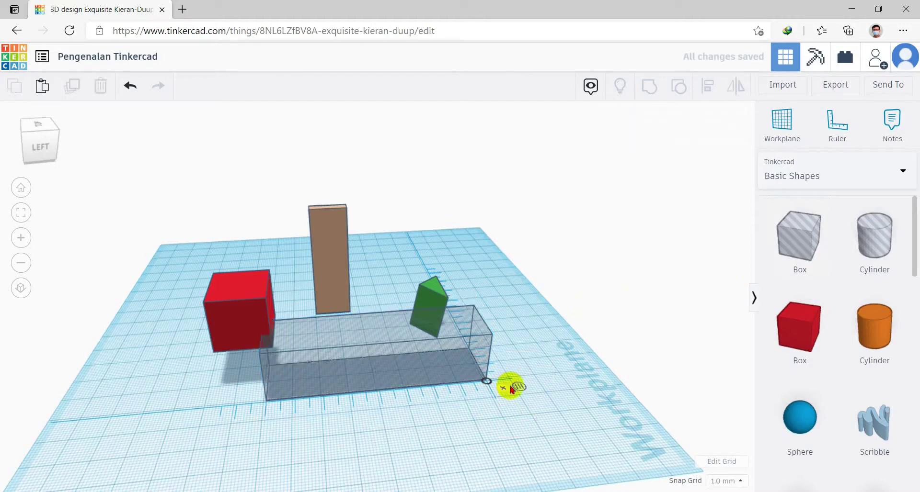
Step: Shift the ruler's origin about 1 mm away from the box hole's corner and select the hole to show its offsets
drag(487, 382, 490, 382)
click(401, 388)
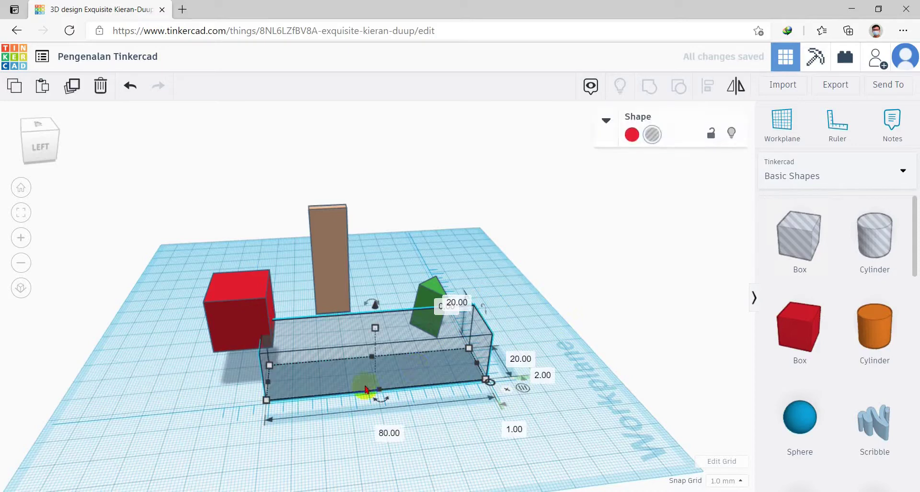
right_drag(579, 386, 354, 407)
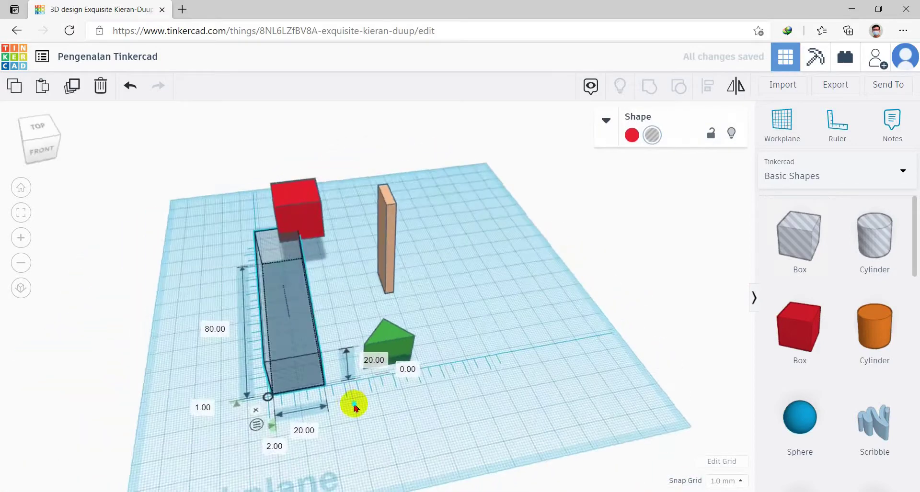
Step: Reposition the ruler, ending 29.00 mm in front of the box hole at a 0.00 mm side offset, and switch it to midpoint distances
click(835, 135)
click(282, 332)
drag(282, 332, 509, 408)
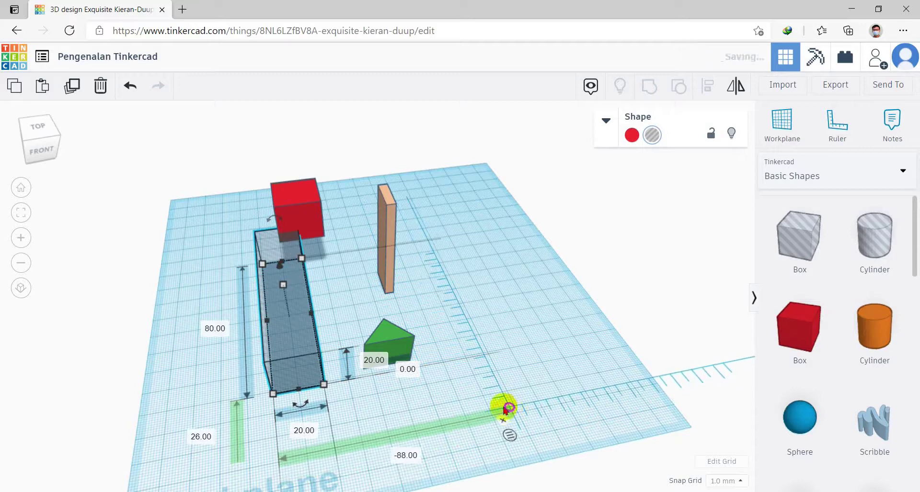
scroll(493, 393, down, 2)
drag(479, 383, 304, 422)
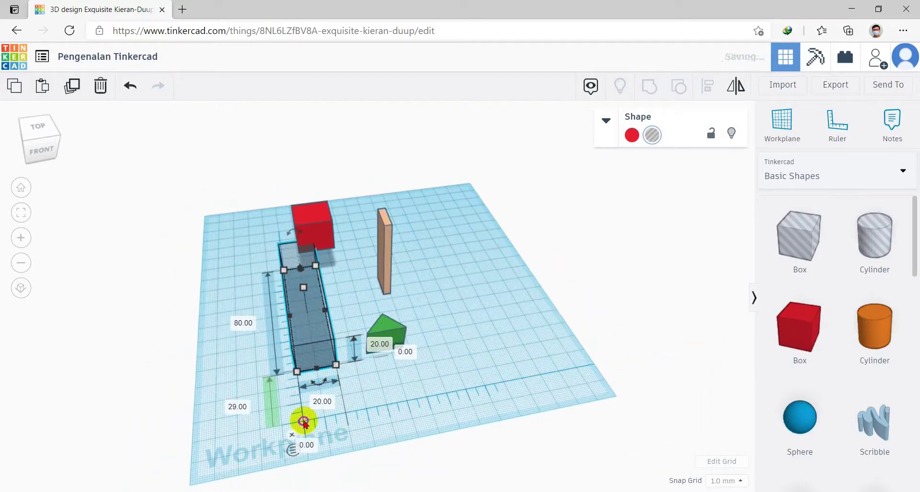
click(291, 451)
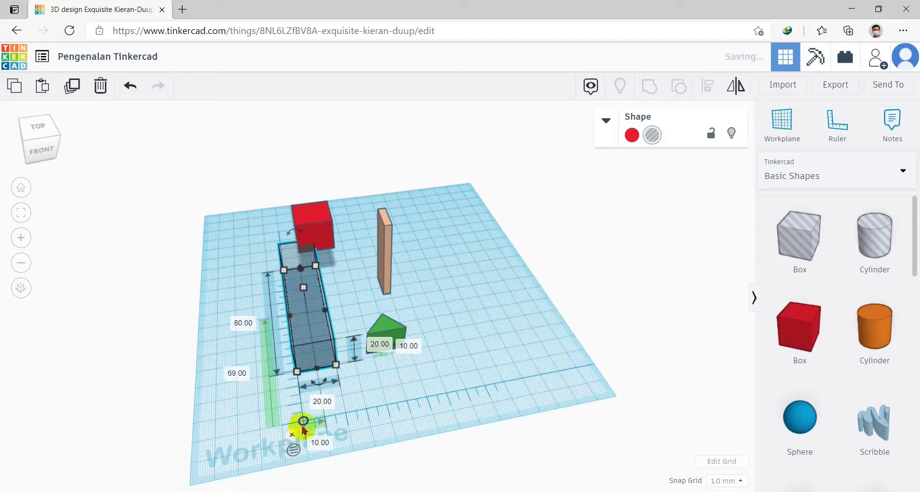
Step: Move the ruler's origin to the box hole's near corner and toggle its distances to endpoint and back to midpoint
drag(304, 422, 297, 376)
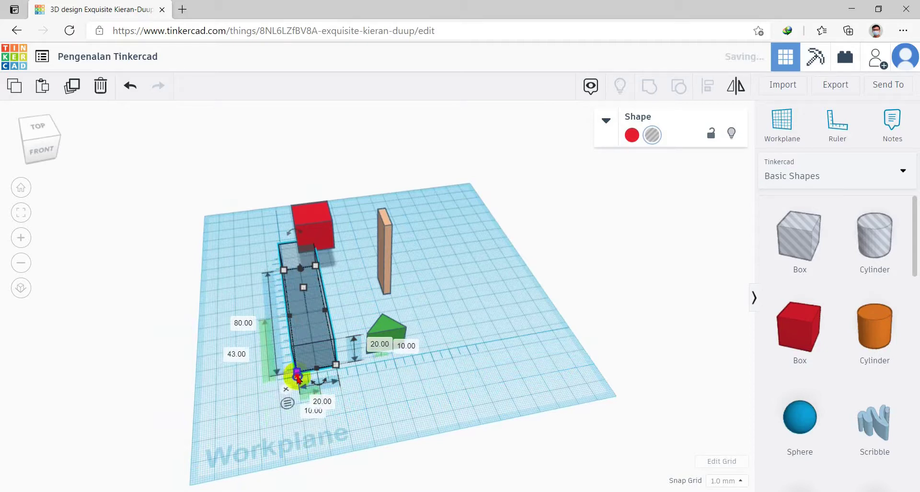
right_drag(297, 376, 350, 412)
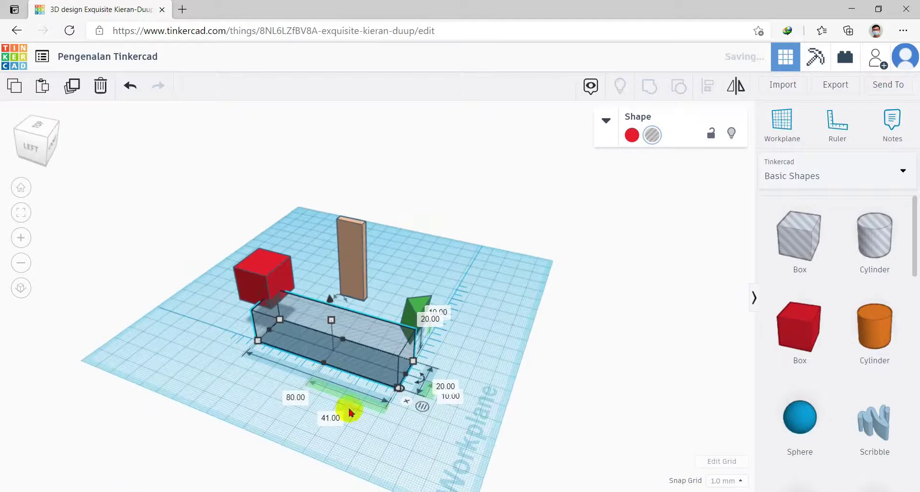
click(422, 407)
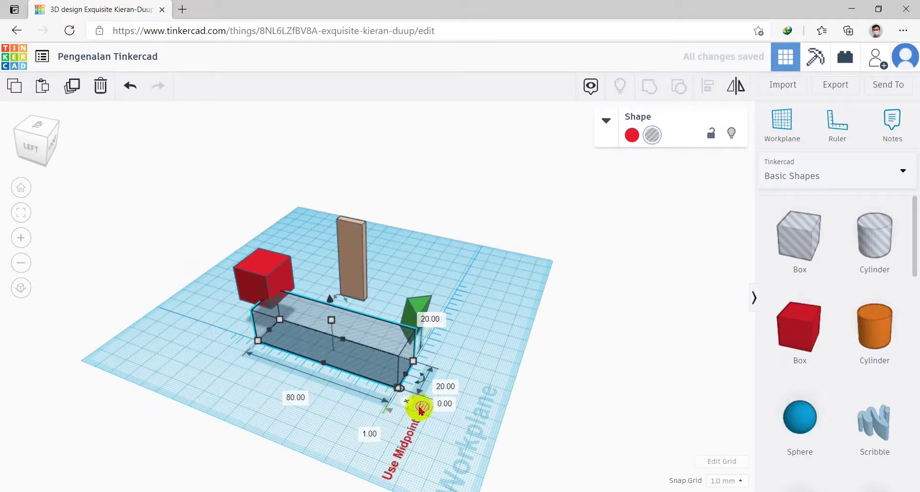
click(420, 408)
click(421, 408)
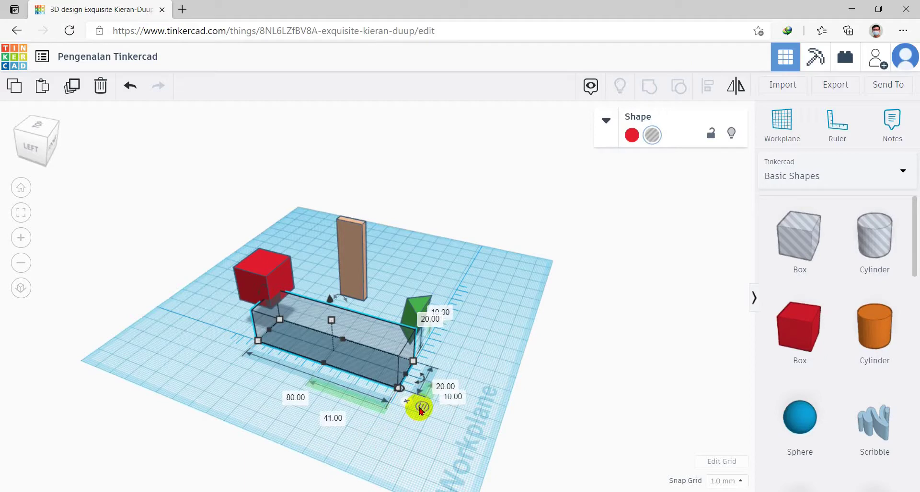
Step: Toggle the ruler's distance mode, ending on midpoint, and move the box hole to 46.00 and 13.00 mm from the origin
click(422, 407)
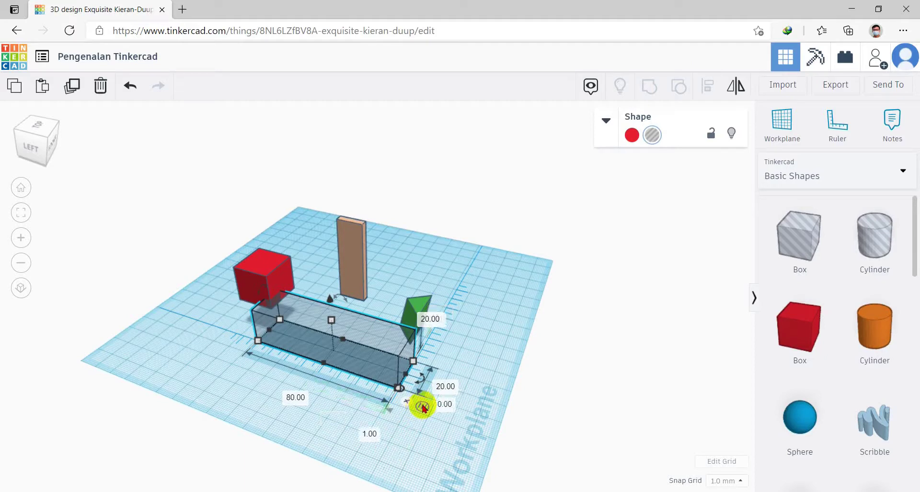
click(424, 408)
drag(357, 360, 404, 349)
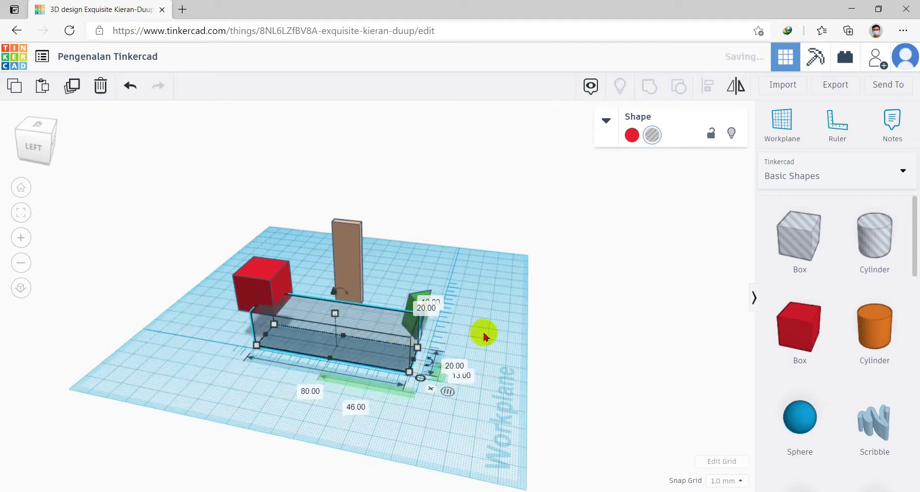
Step: Attach a note reading "dinding" to the upper part of the brown wall
click(895, 137)
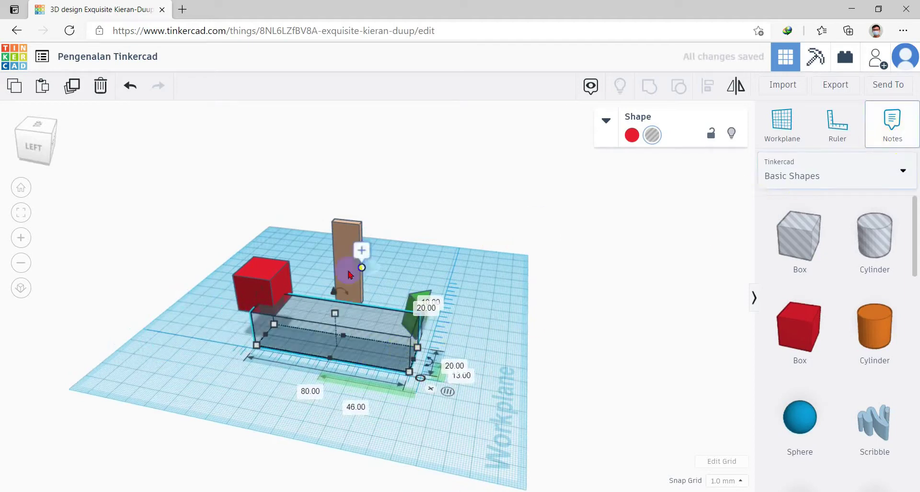
click(350, 249)
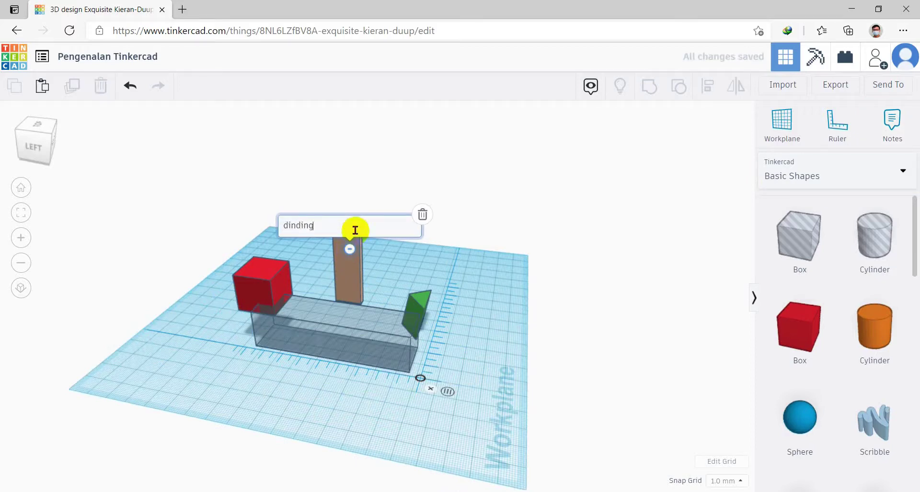
click(401, 257)
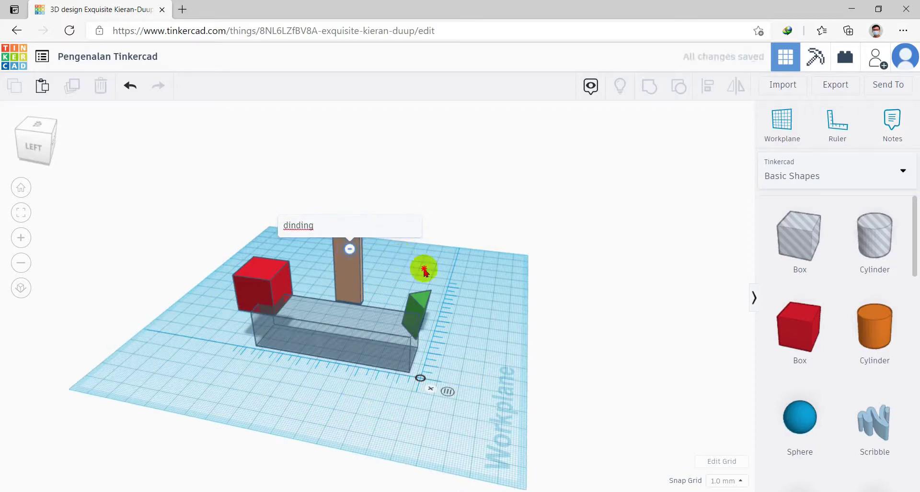
Step: Reopen the note on the brown wall and delete it
right_drag(411, 259, 444, 276)
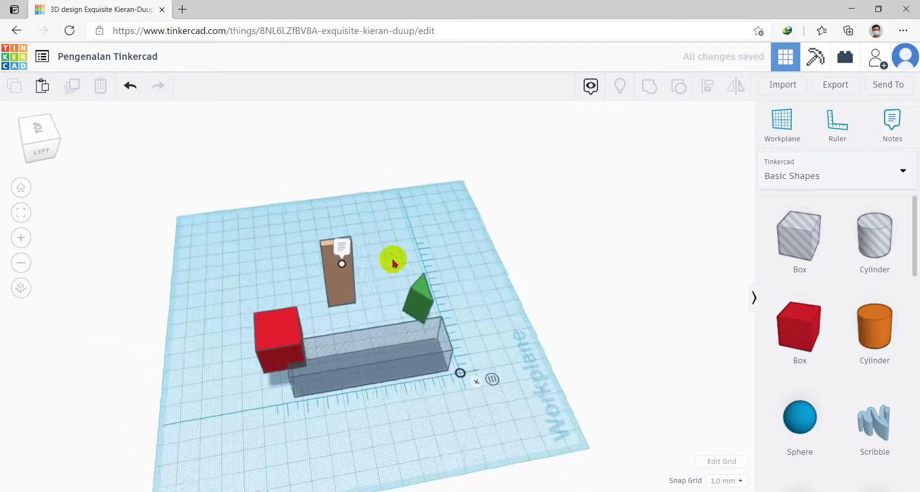
click(342, 265)
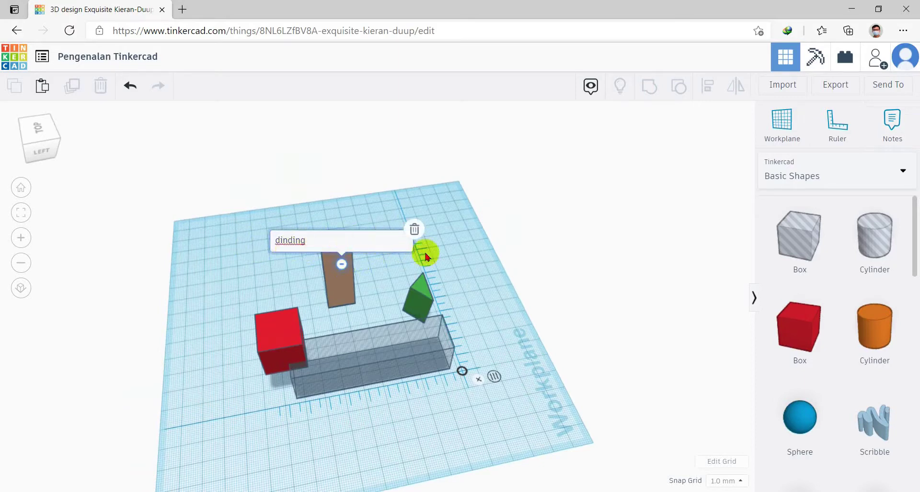
click(414, 230)
Step: Browse the shapes in the Basic Shapes and Text and numbers collections
mouse_move(446, 260)
right_down()
mouse_move(312, 255)
mouse_move(375, 273)
right_up()
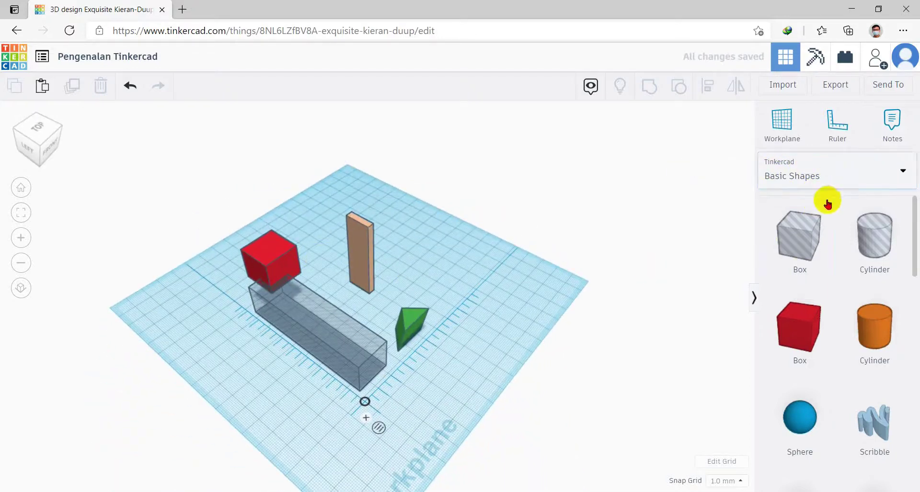
scroll(824, 273, down, 15)
scroll(825, 273, up, 15)
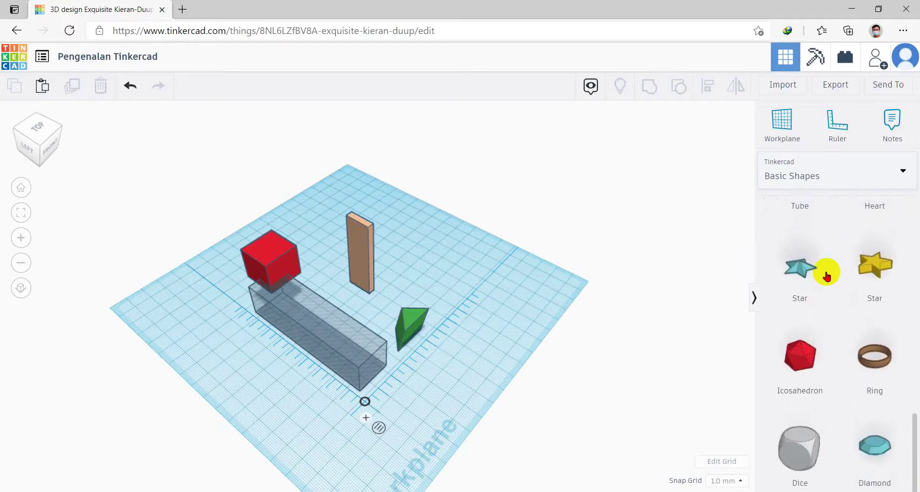
click(903, 170)
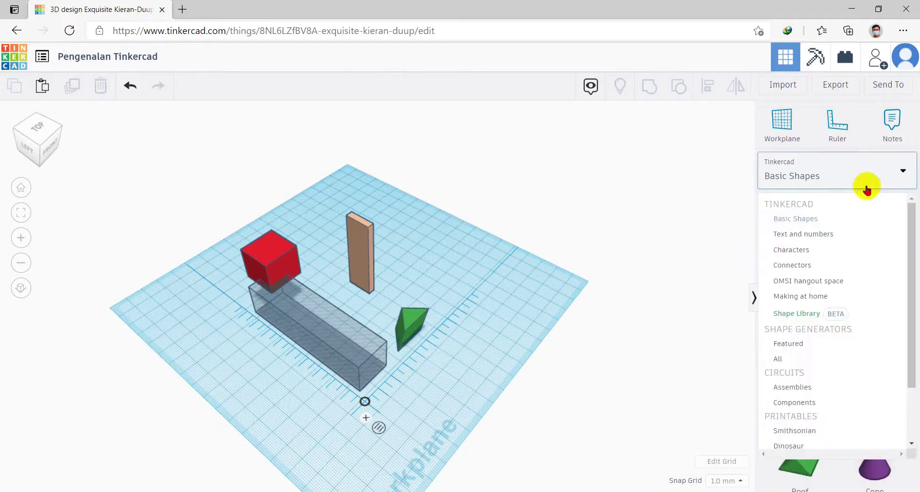
click(820, 235)
scroll(853, 271, down, 8)
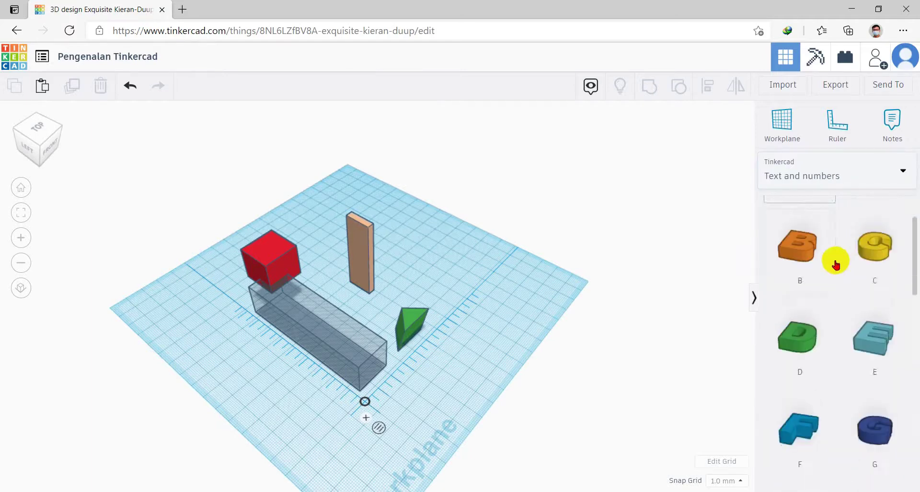
Step: Browse the shapes in the Characters and Connectors collections
click(890, 176)
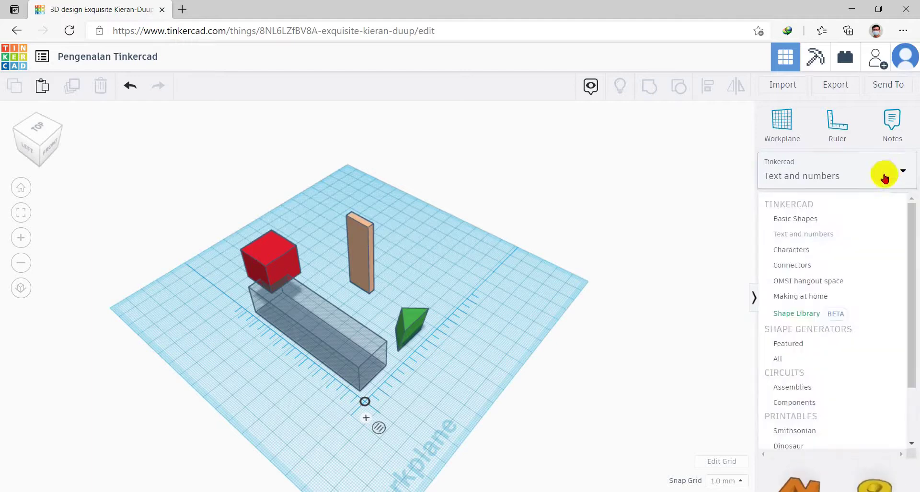
click(815, 251)
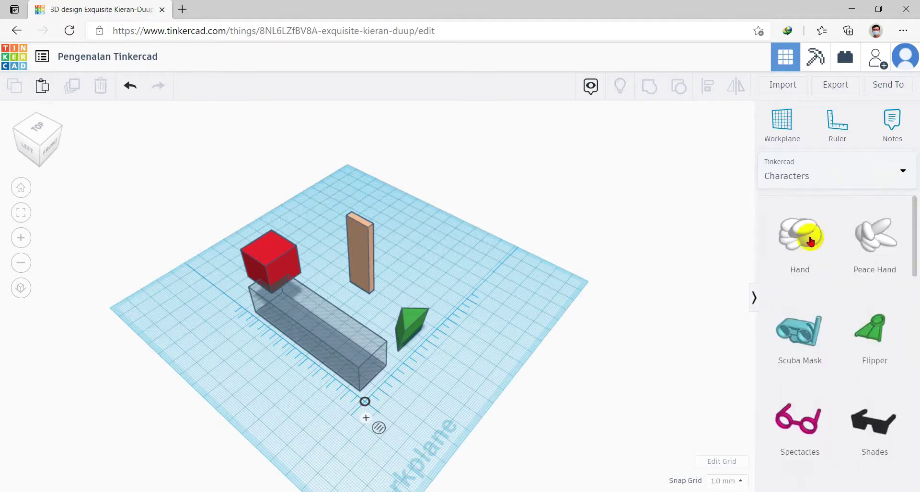
scroll(819, 254, down, 10)
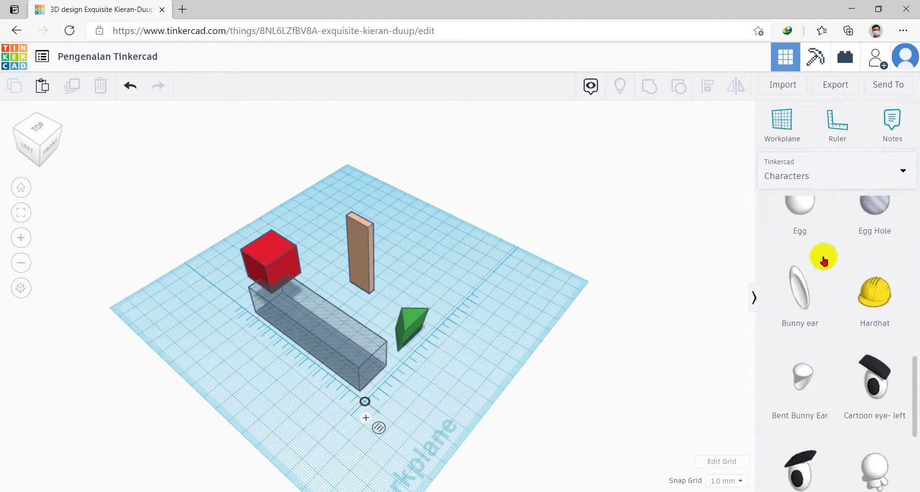
click(861, 172)
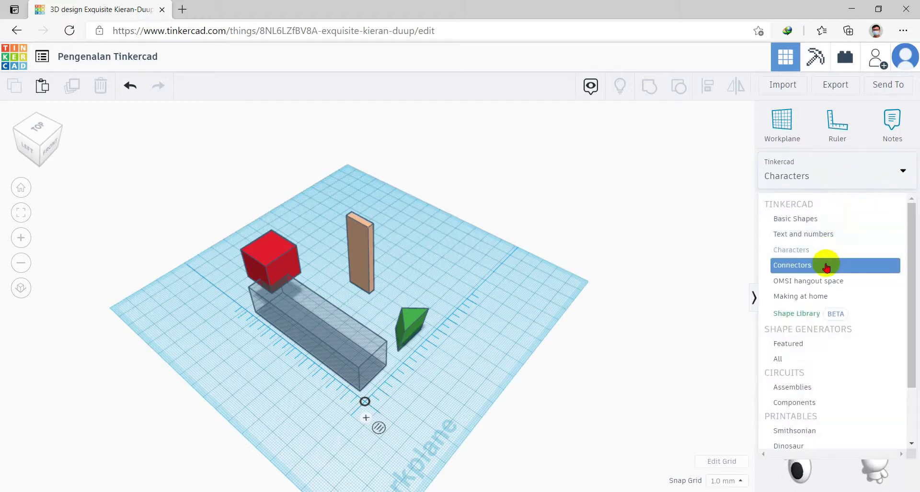
click(826, 267)
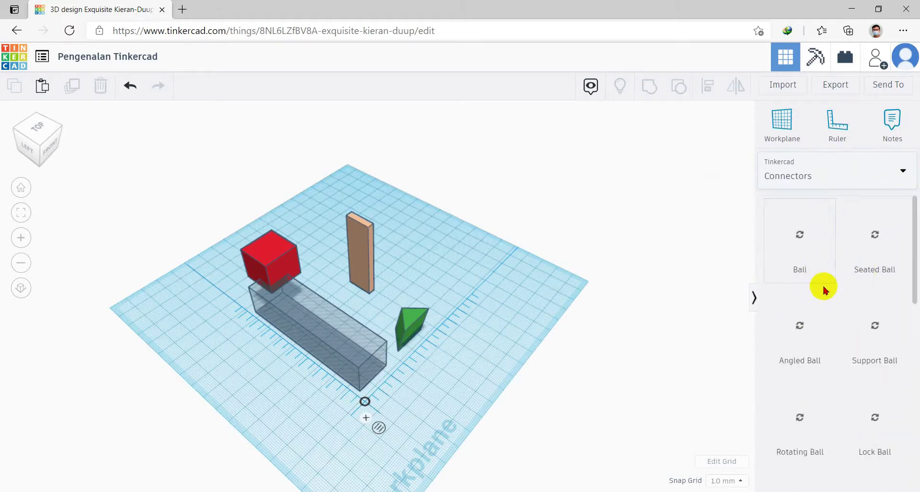
scroll(829, 287, down, 10)
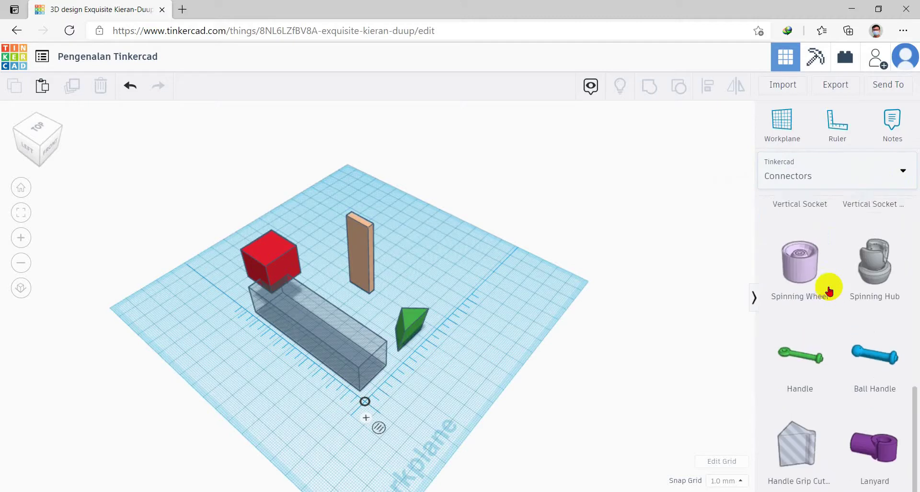
scroll(858, 345, up, 4)
scroll(867, 379, down, 4)
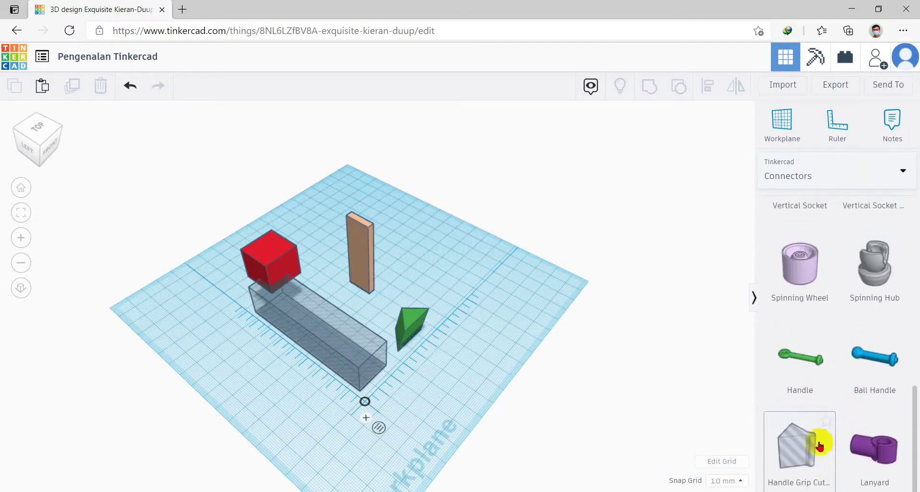
scroll(817, 375, up, 10)
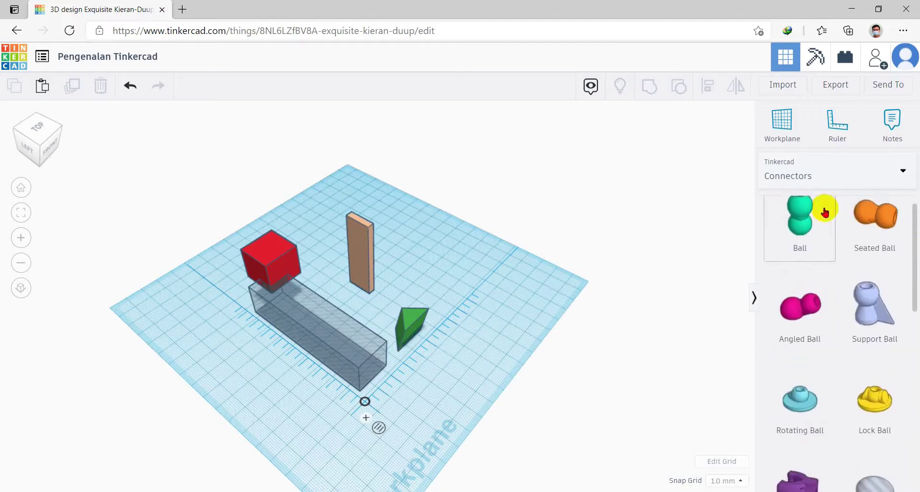
Step: Browse the OMSI hangout space collection and the Components collection under Circuits
click(829, 180)
click(813, 283)
scroll(837, 249, down, 10)
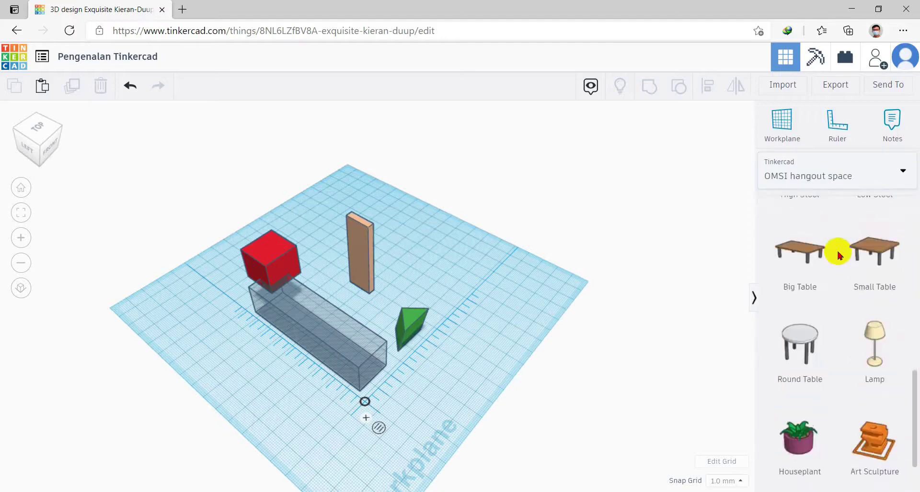
click(852, 184)
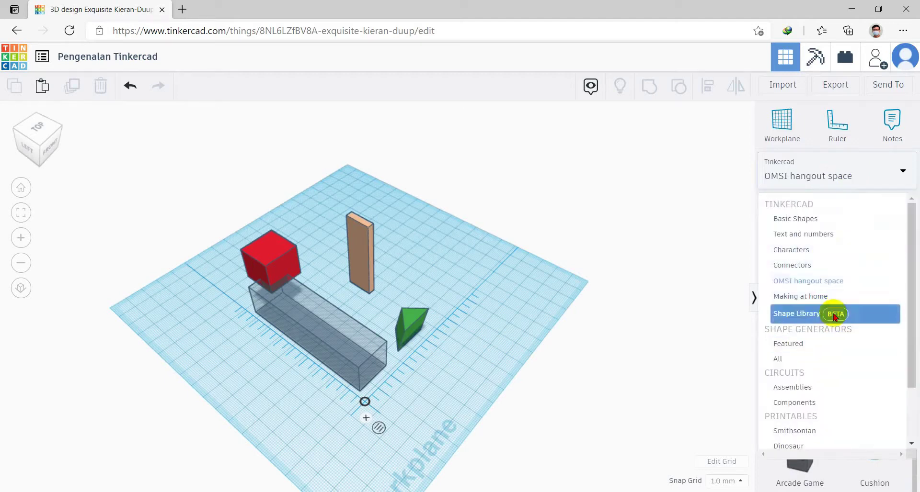
scroll(827, 354, down, 2)
click(819, 338)
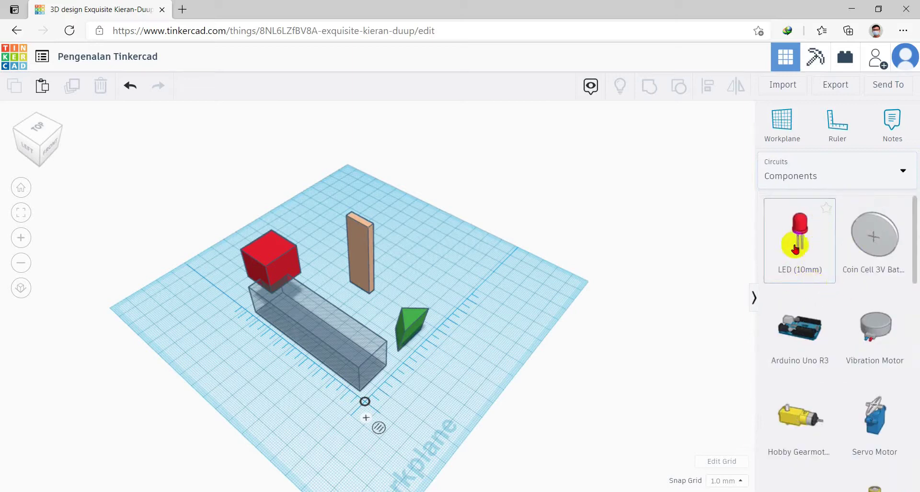
scroll(852, 309, down, 5)
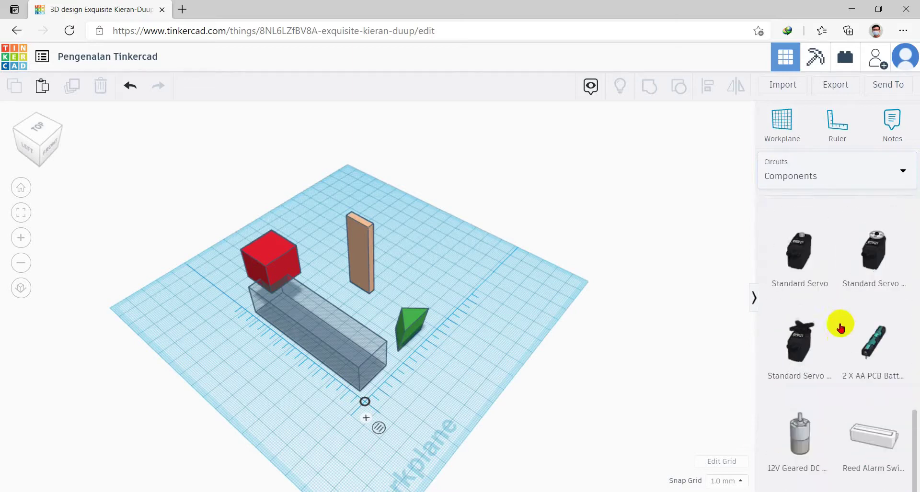
scroll(834, 287, up, 2)
Step: Review the available shape collections and mark Arduino Uno R3 in the Circuits components as a favorite
click(821, 175)
scroll(817, 389, down, 2)
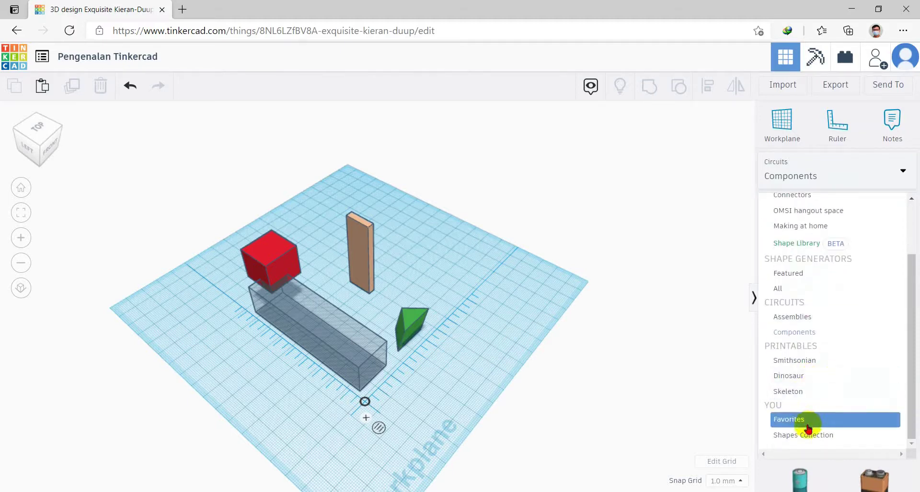
scroll(815, 323, up, 1)
scroll(814, 324, down, 1)
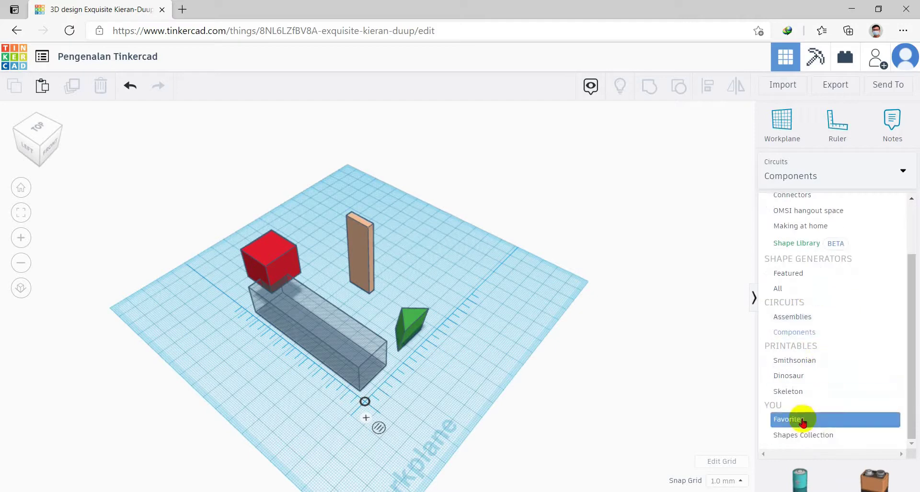
click(850, 176)
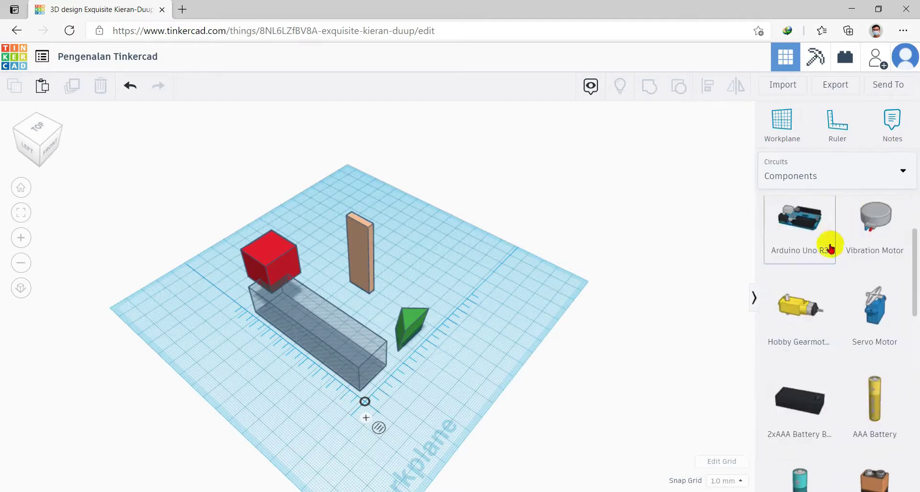
scroll(808, 226, up, 2)
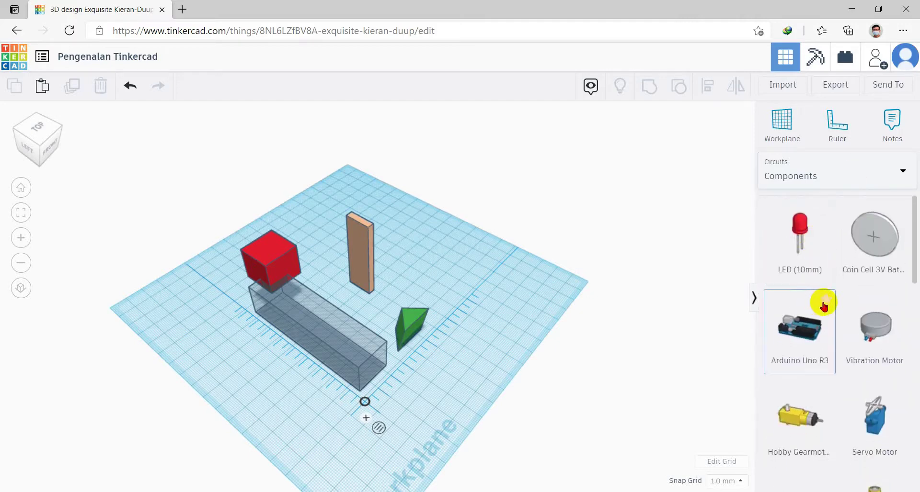
Step: Show the Favorites shape collection
click(860, 180)
scroll(821, 343, down, 3)
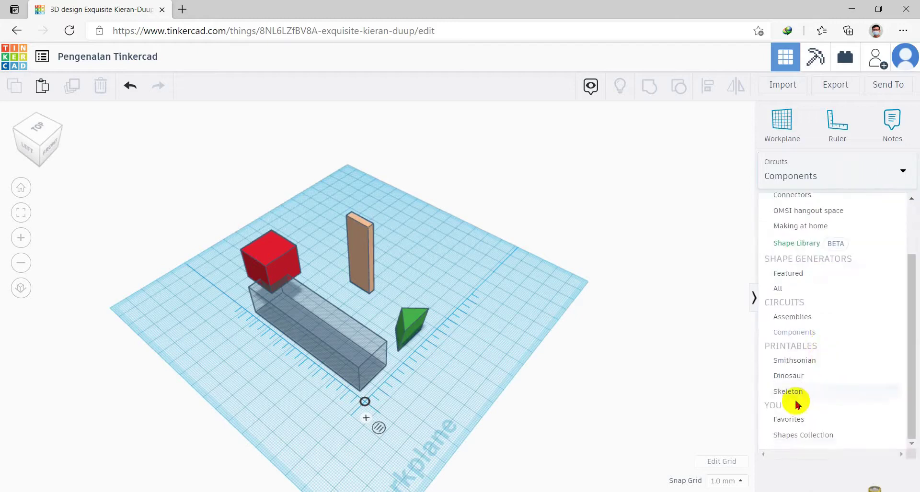
click(811, 421)
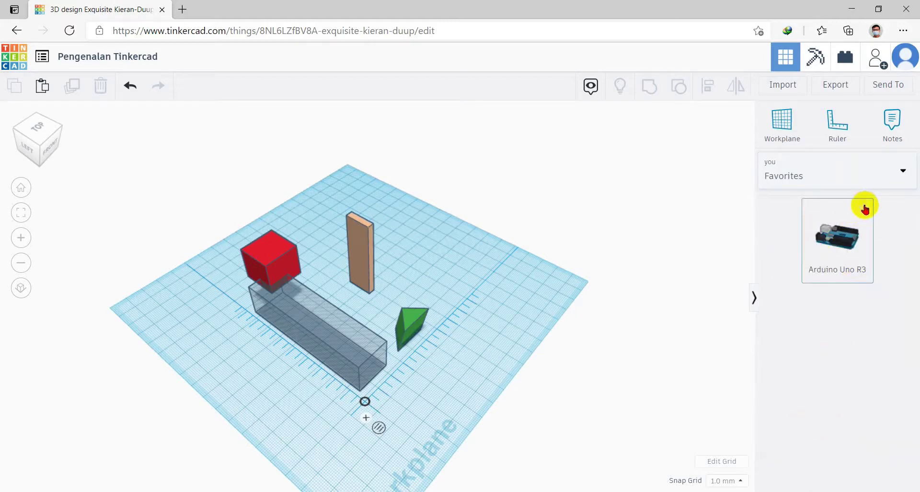
click(856, 174)
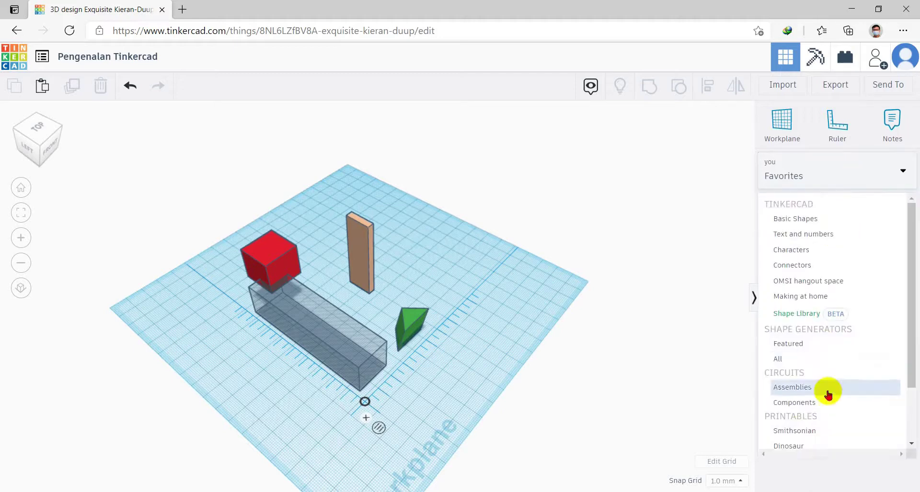
scroll(807, 409, down, 3)
click(805, 425)
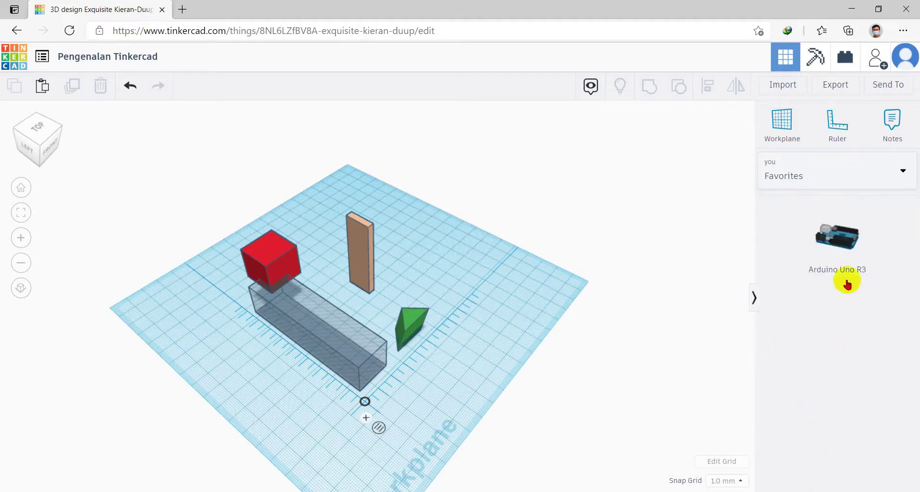
Step: Browse the Making at home shape collection, and show the Favorites collection again
click(870, 179)
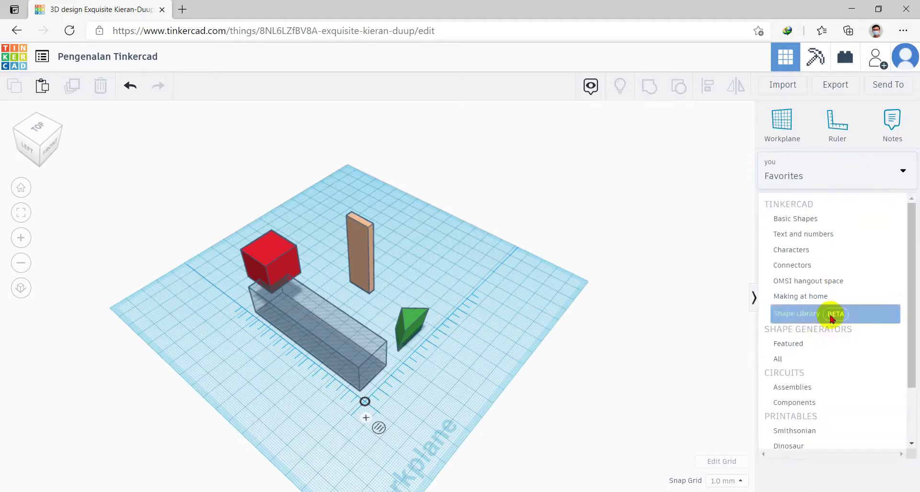
click(790, 298)
click(838, 179)
scroll(836, 294, down, 5)
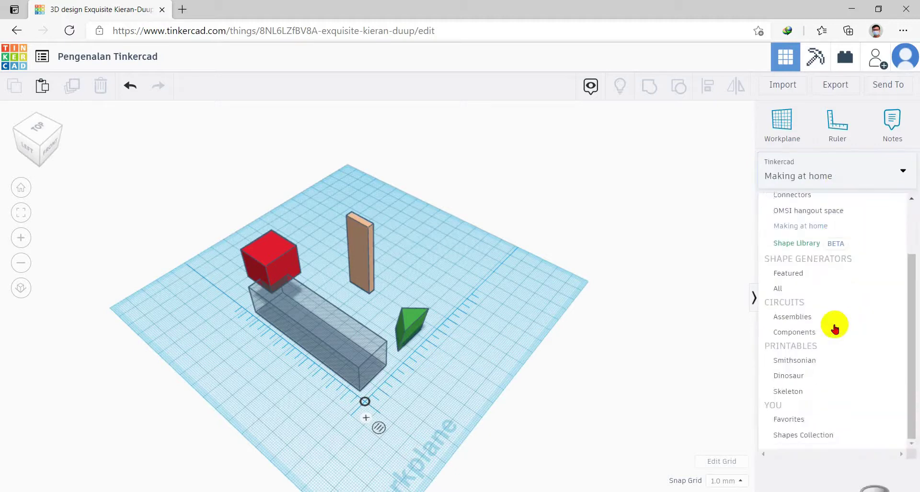
click(796, 419)
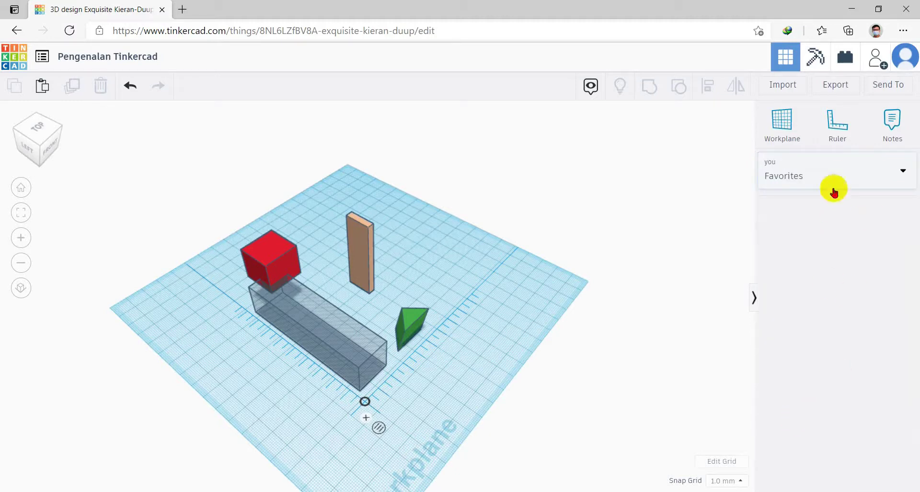
Step: Show the Basic Shapes collection and place two 20 mm hole boxes on empty areas of the workplane
click(839, 172)
click(811, 223)
right_drag(578, 336, 747, 317)
drag(789, 249, 354, 419)
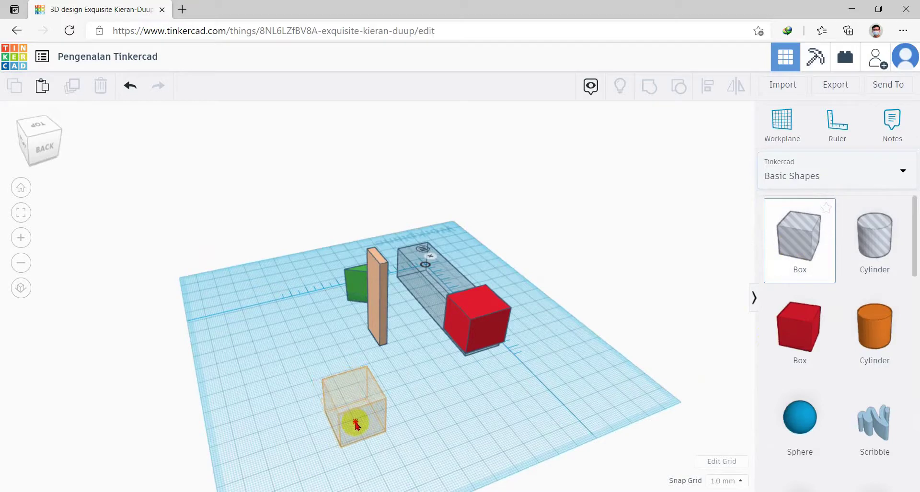
right_drag(462, 431, 414, 418)
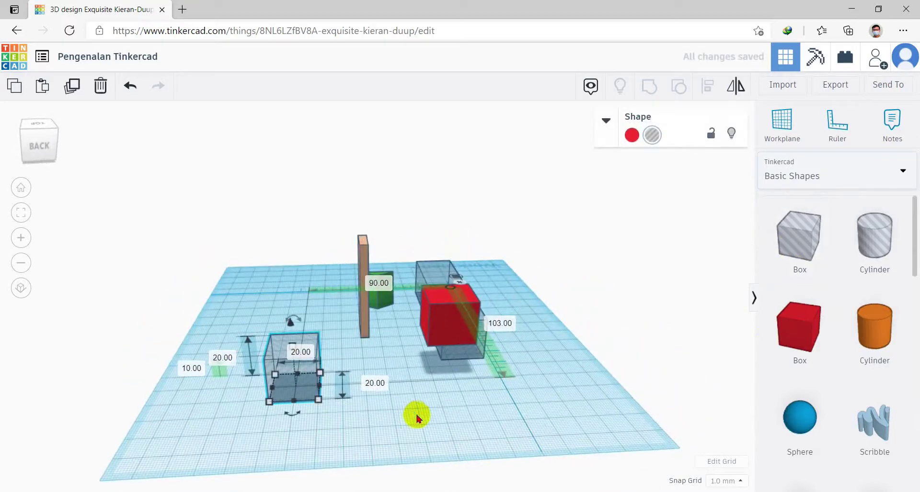
drag(789, 251, 493, 416)
right_drag(639, 386, 415, 394)
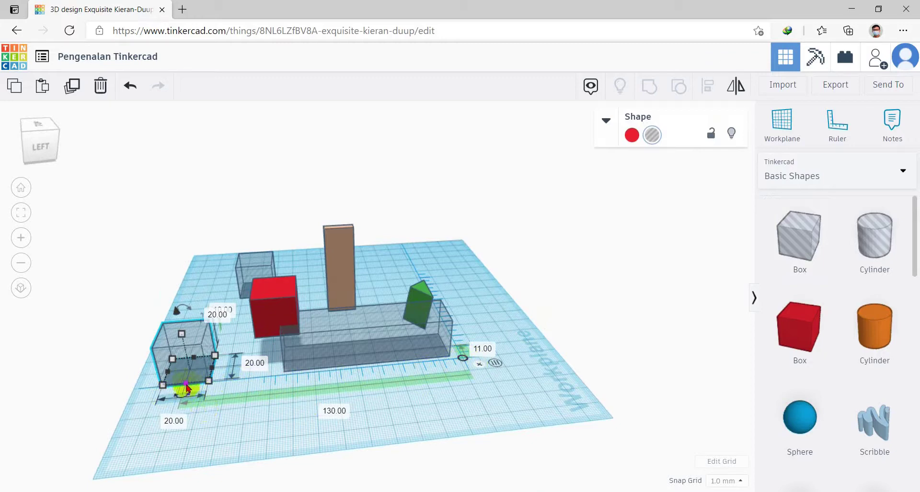
Step: Stretch the green shape to about 25.72 mm high with a footprint of about 24.00 by 28.32 mm
right_drag(302, 428, 546, 412)
right_drag(481, 407, 719, 393)
scroll(533, 371, up, 6)
click(348, 344)
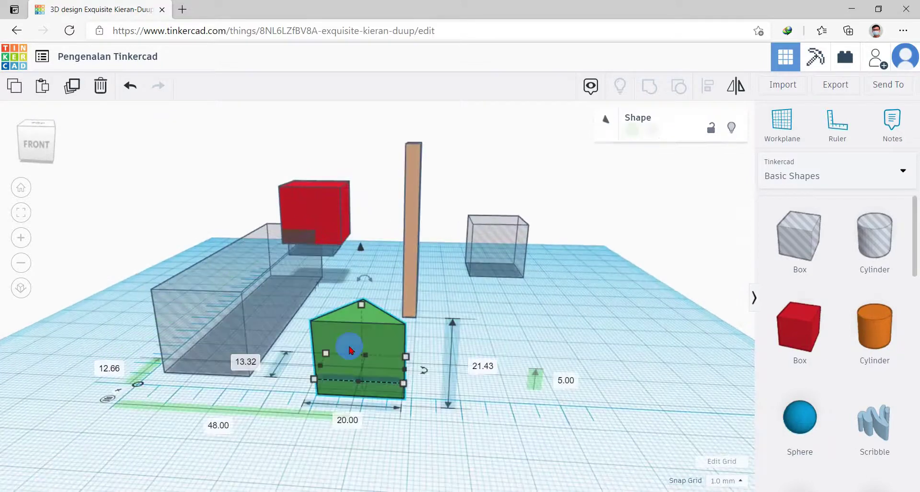
right_drag(509, 427, 535, 409)
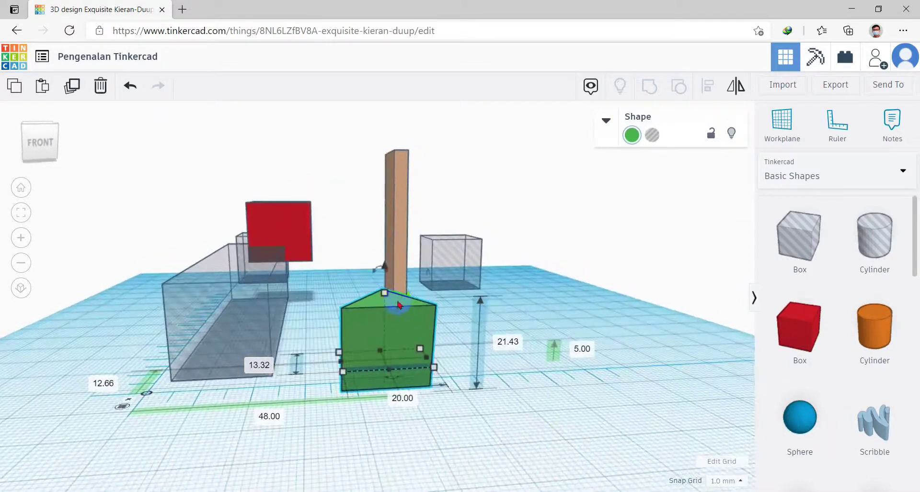
drag(388, 297, 384, 274)
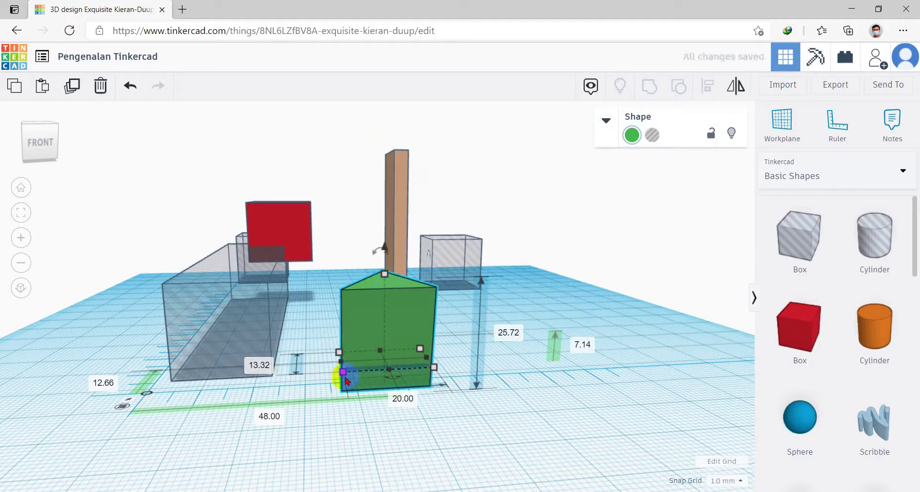
mouse_move(344, 376)
mouse_down()
mouse_move(284, 381)
mouse_move(340, 378)
mouse_move(326, 376)
mouse_up()
right_drag(405, 421, 527, 472)
drag(527, 472, 482, 444)
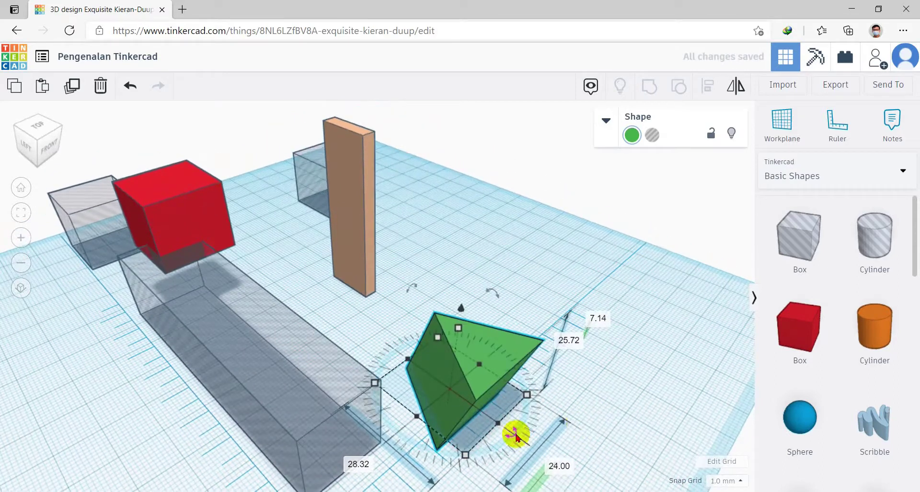
Step: Rotate the green shape in the horizontal plane and tilt it by 90° about a horizontal axis
drag(513, 436, 555, 414)
right_drag(576, 404, 532, 357)
drag(503, 275, 519, 361)
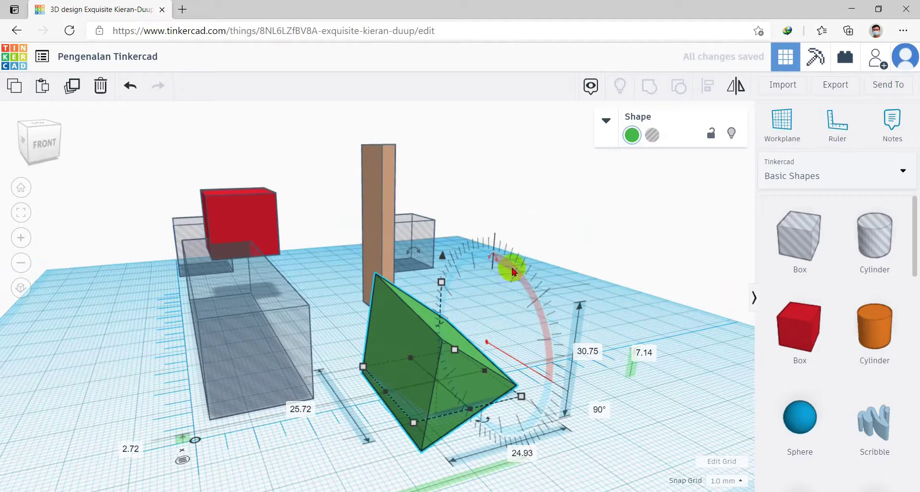
drag(411, 256, 378, 270)
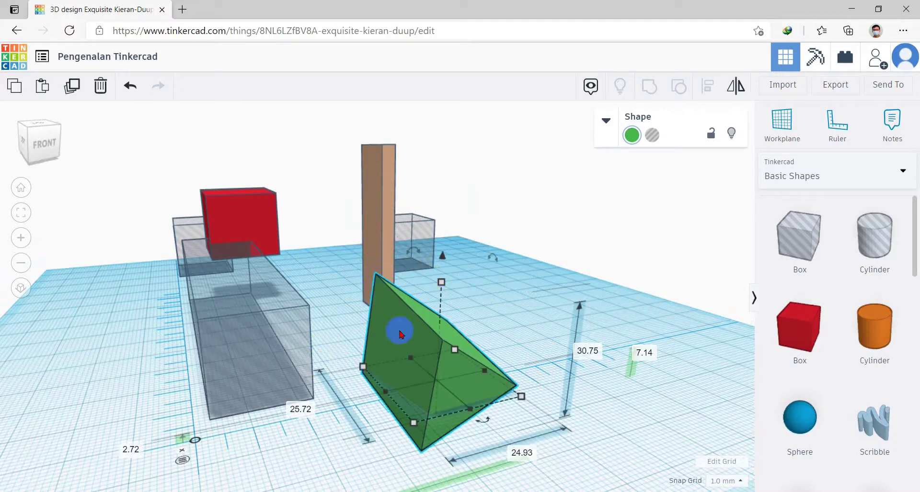
Step: Raise the green shape slightly above the workplane and clear the selection
right_drag(451, 320, 382, 232)
drag(379, 227, 376, 205)
right_drag(554, 252, 300, 365)
click(391, 293)
right_drag(386, 322, 441, 362)
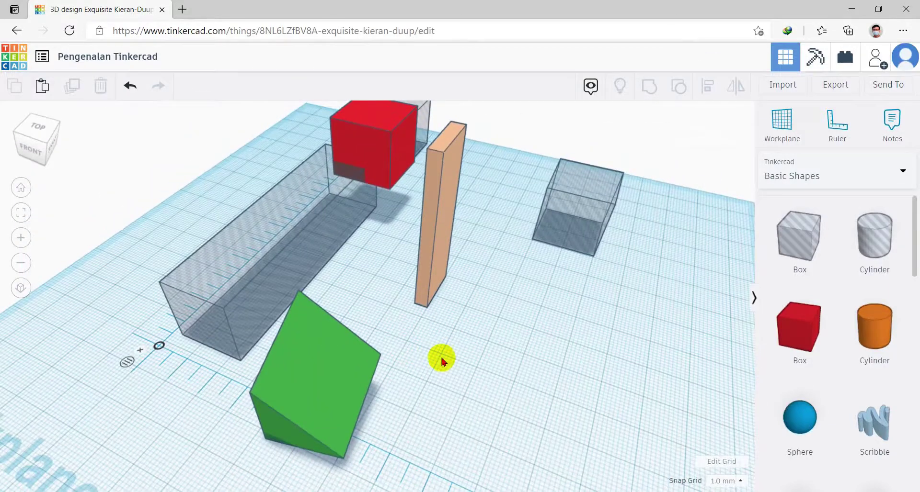
Step: Switch the snap grid to Off, back to 1.0 mm, and finally to 2.0 mm
click(740, 482)
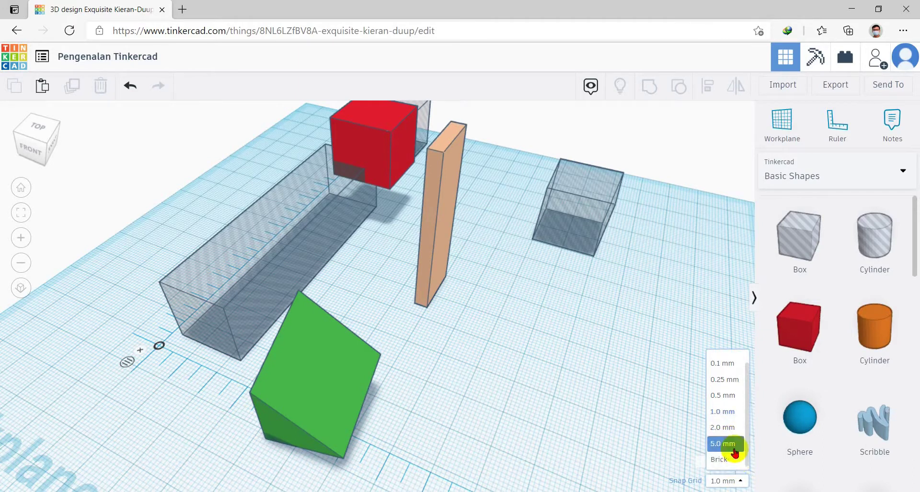
scroll(731, 383, up, 1)
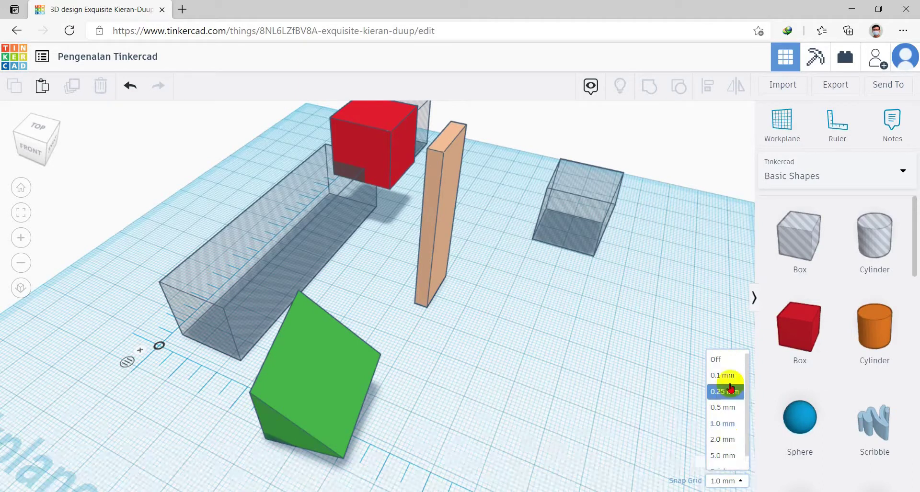
click(721, 359)
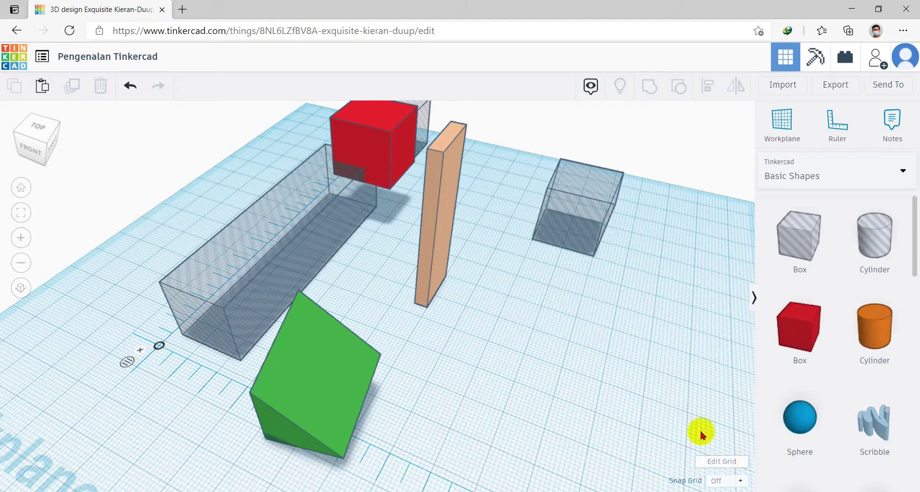
right_drag(630, 364, 546, 400)
click(730, 481)
click(733, 425)
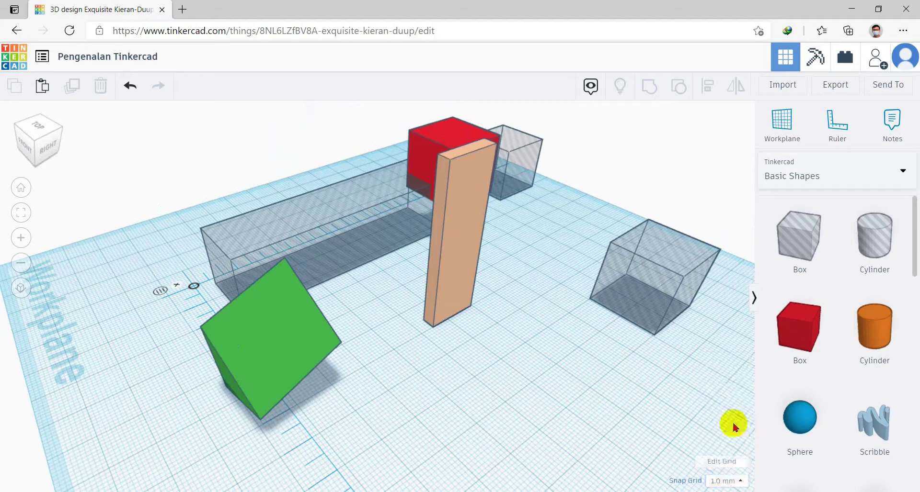
click(730, 482)
click(727, 436)
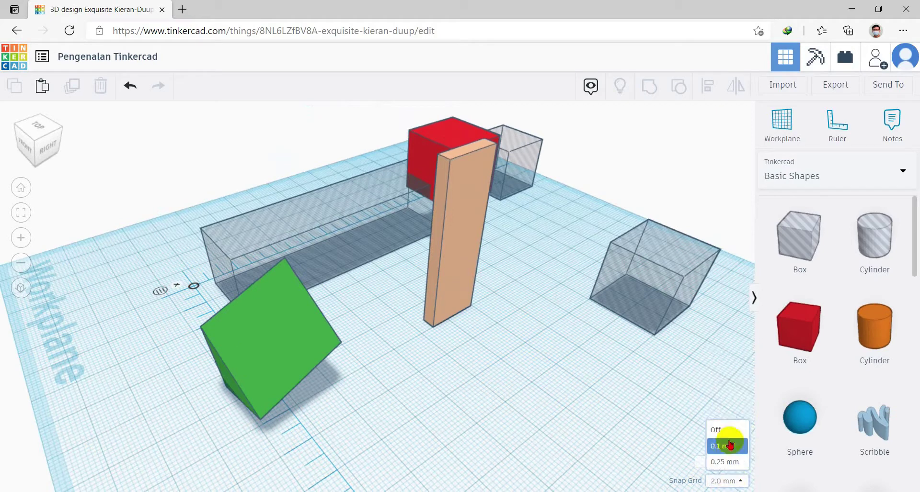
Step: Change the grid units to Inches with the Default preset, and set the snap grid to Brick
click(731, 462)
click(433, 232)
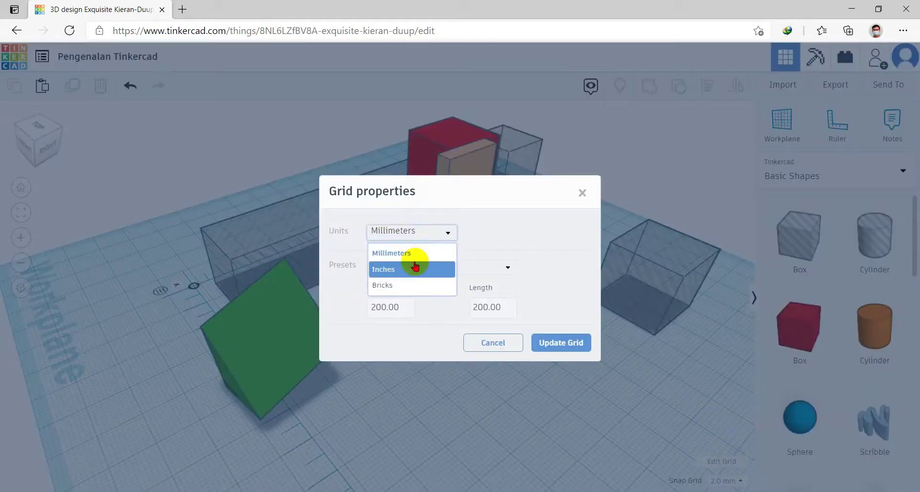
click(387, 269)
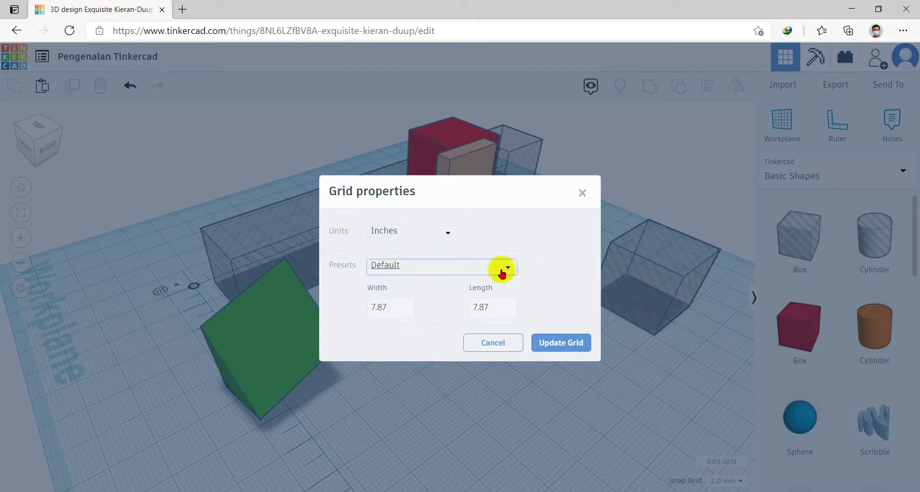
click(558, 344)
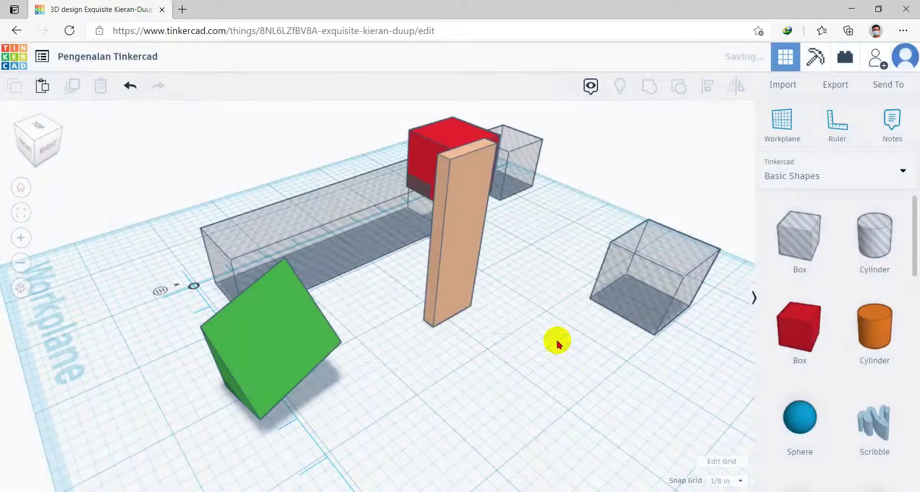
right_drag(514, 406, 351, 406)
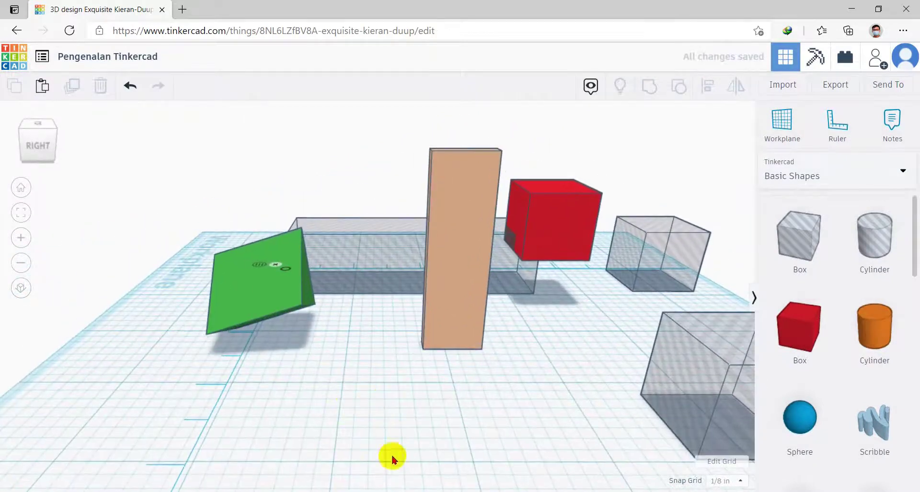
click(736, 481)
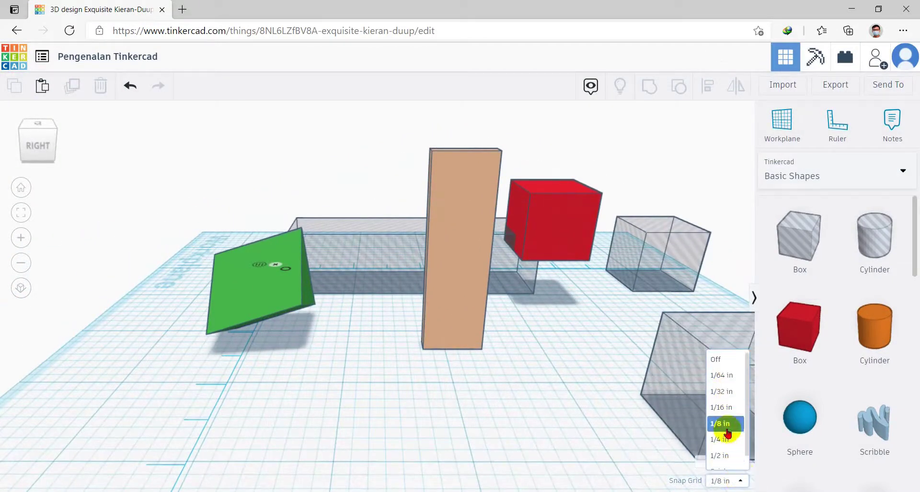
click(735, 461)
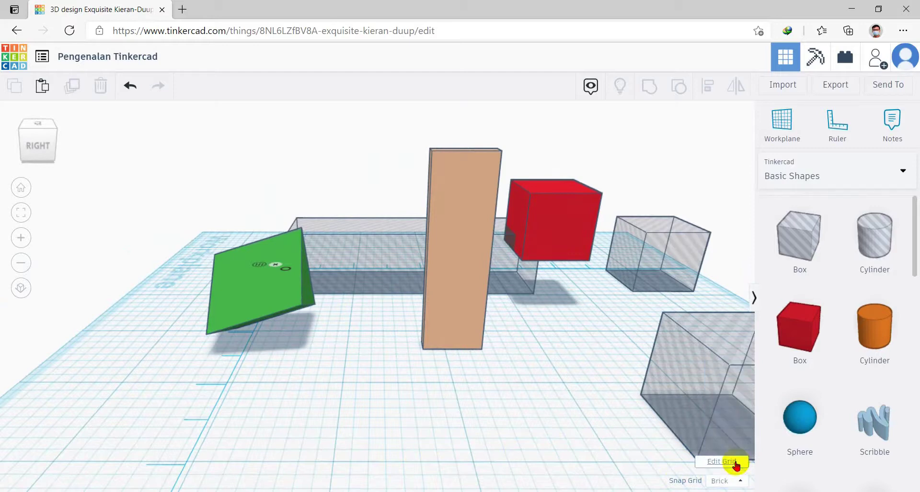
Step: Set the grid units back to Millimeters with the Default 200.00 by 200.00 size and update the grid
click(732, 463)
click(439, 232)
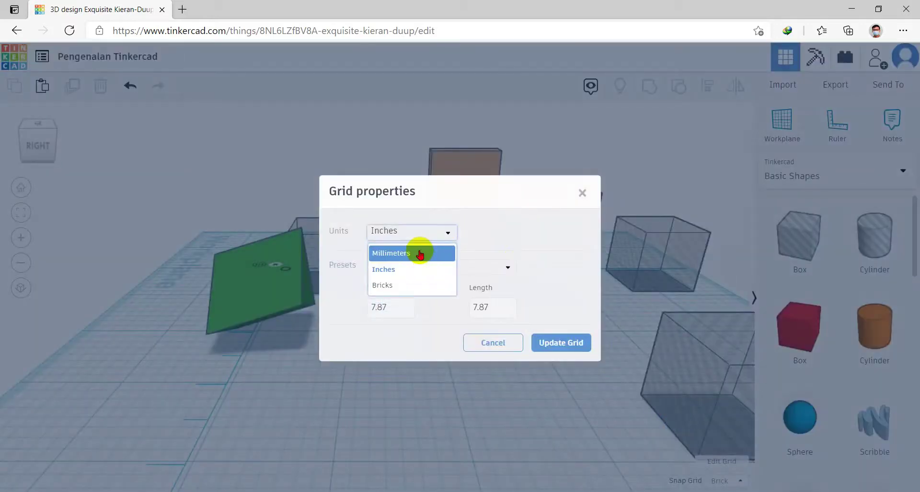
click(462, 305)
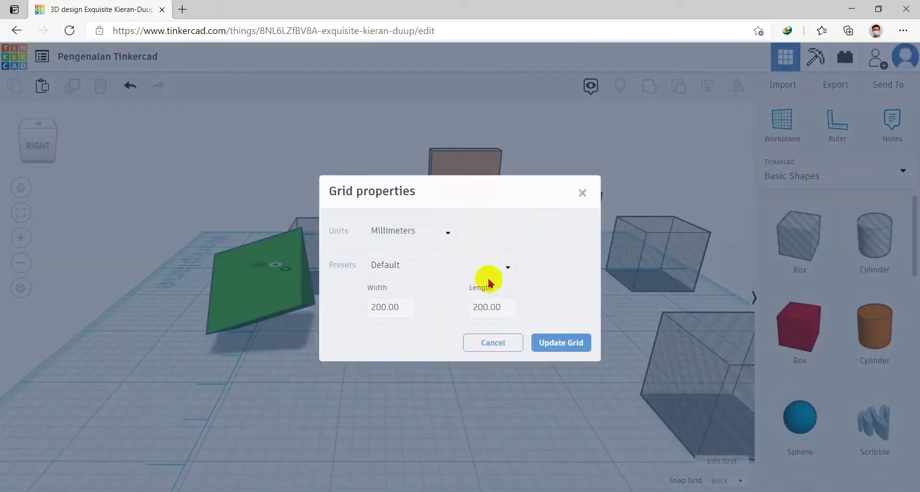
click(562, 344)
right_drag(550, 366, 539, 399)
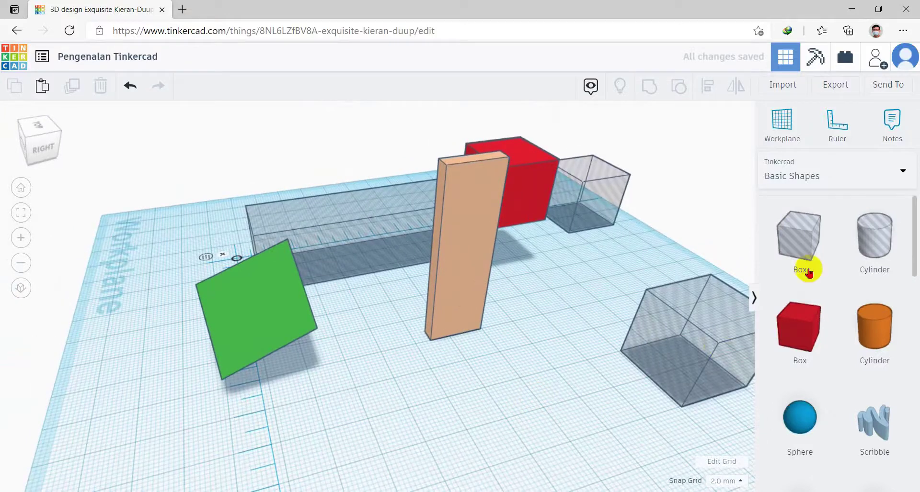
Step: Review the export download formats and the 3D print services, then close the export dialog
click(833, 87)
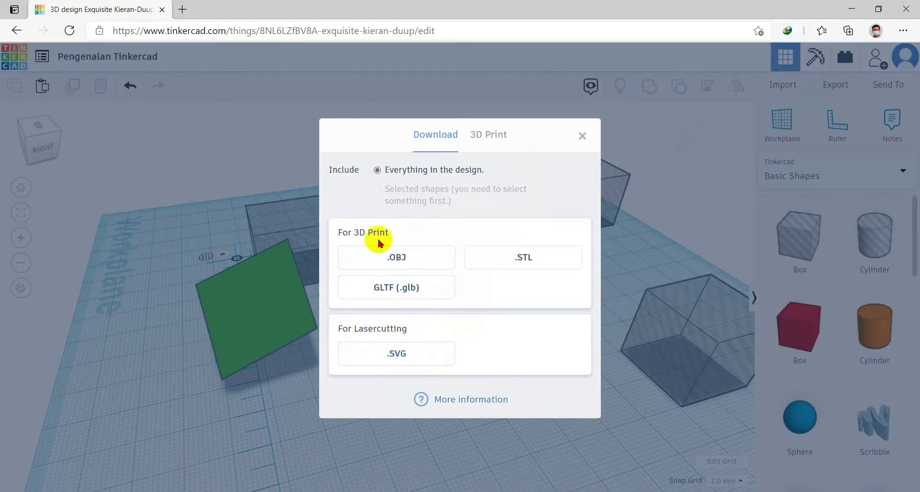
click(482, 139)
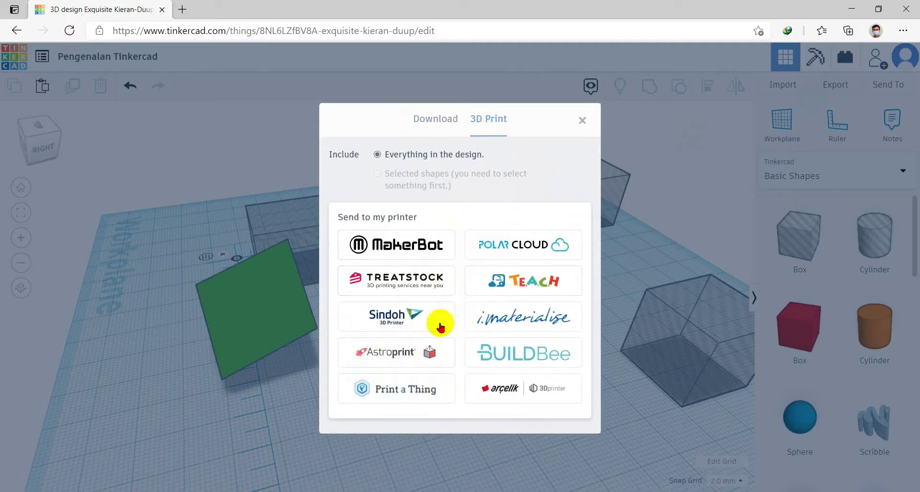
click(422, 123)
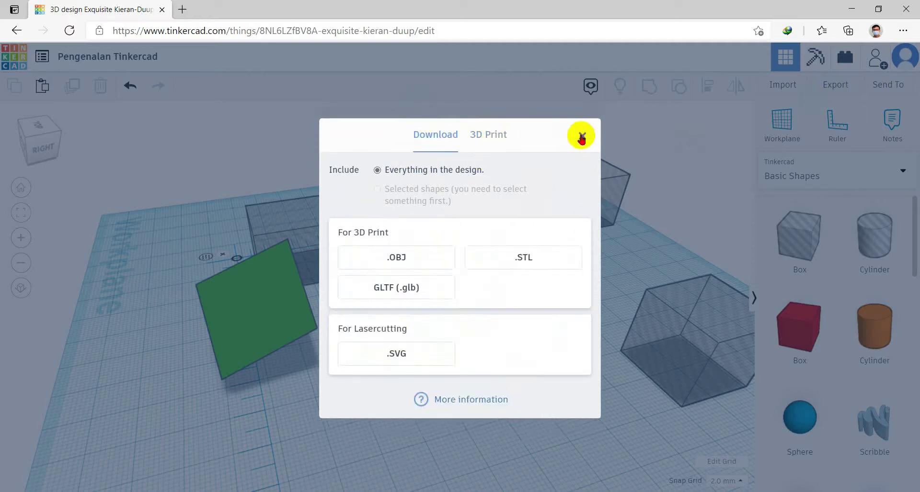
click(581, 138)
Step: Move the green shape to about 75.54 mm and 21.14 mm from the ruler origin, and briefly select it together with the tan board
drag(308, 332, 375, 369)
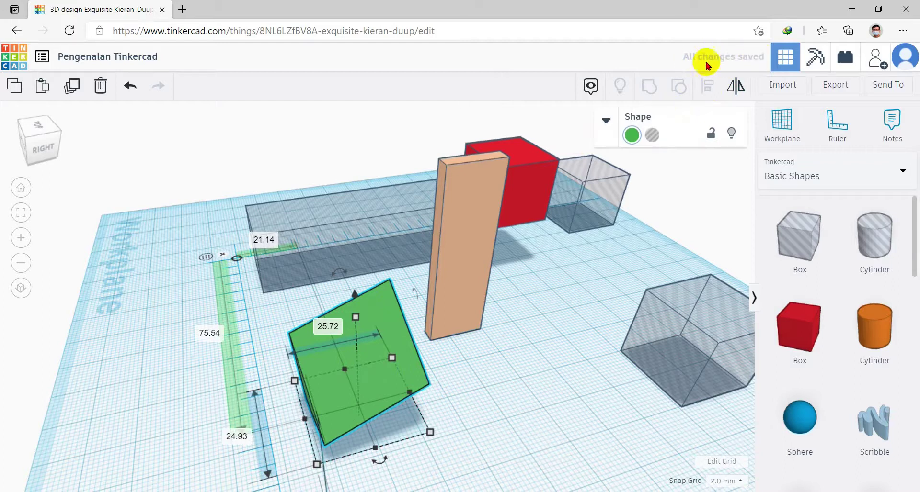
shift+click(457, 306)
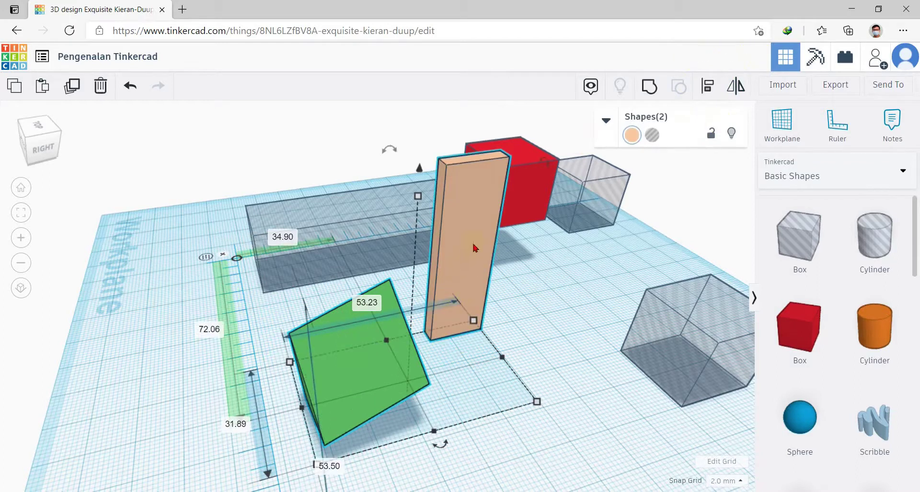
click(489, 271)
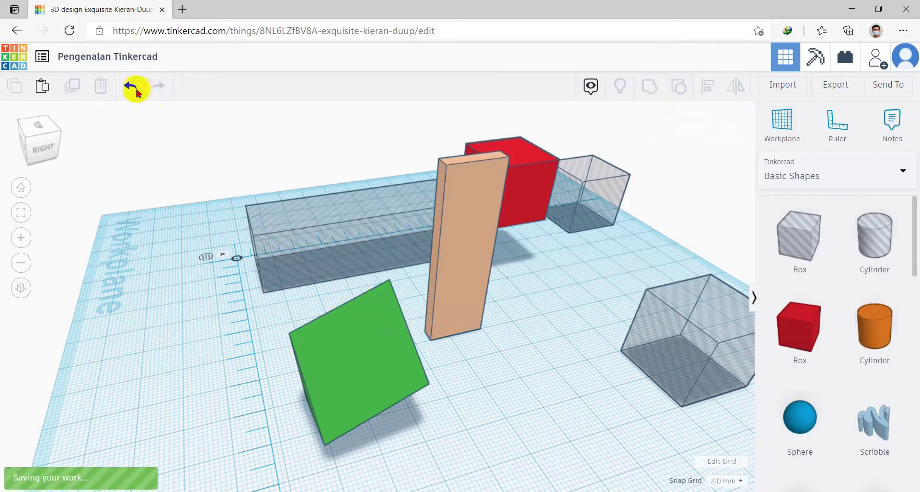
Step: Return to the dashboard and open the details page of the Pengenalan Tinkercad design
click(42, 62)
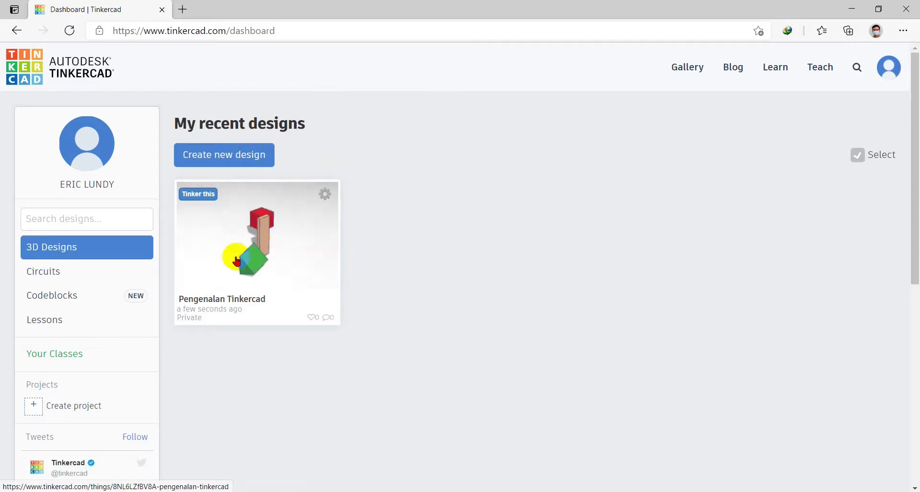
click(255, 230)
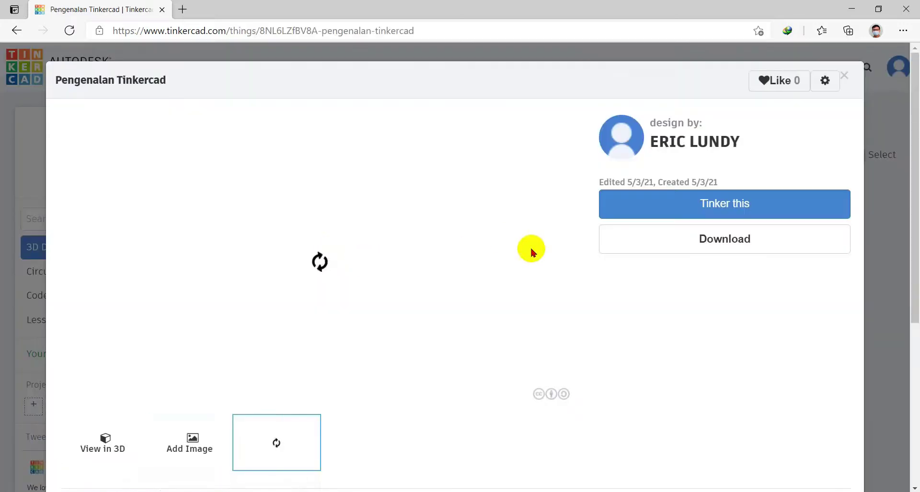
Step: Check the design's download option and 3D view, and reopen the design for editing
click(740, 241)
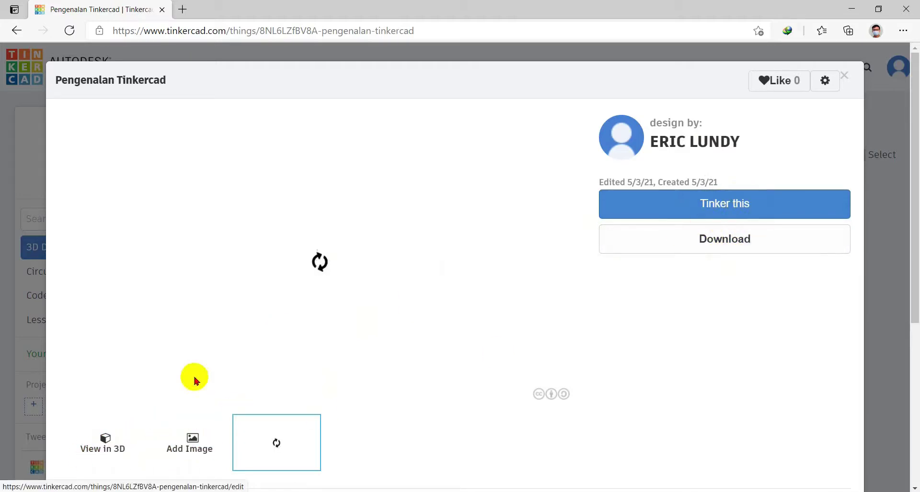
click(113, 443)
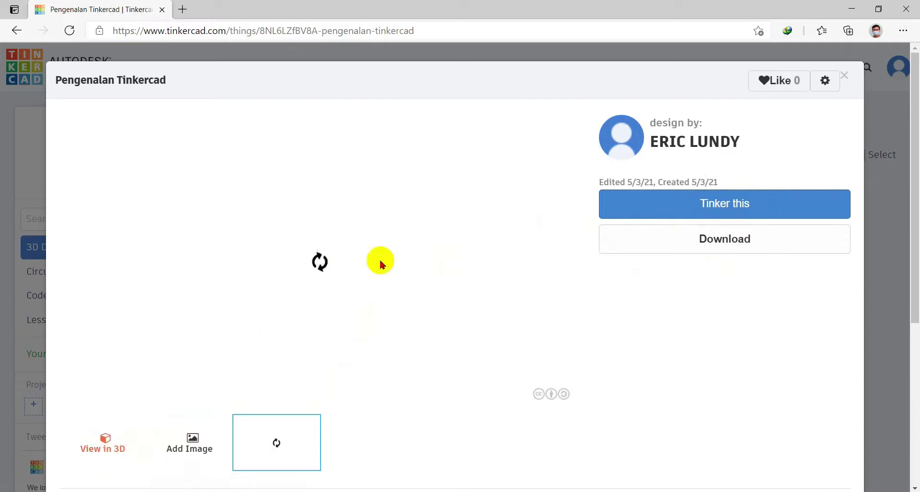
click(710, 210)
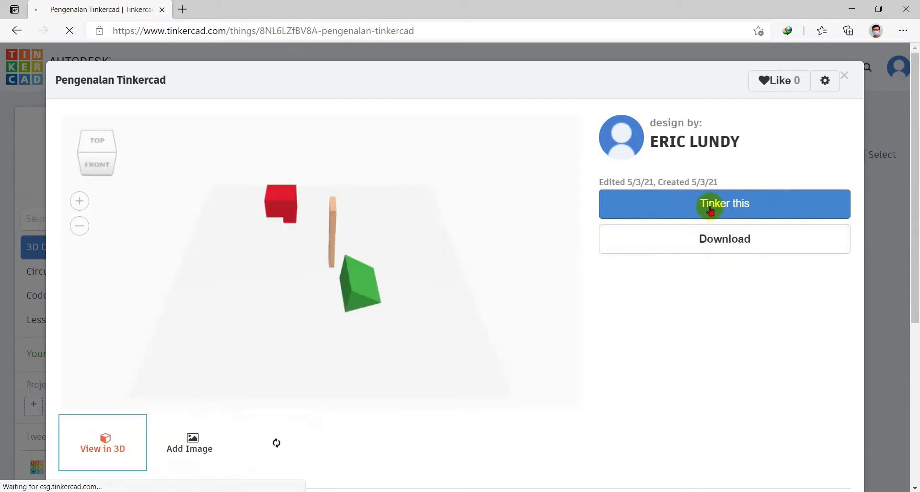